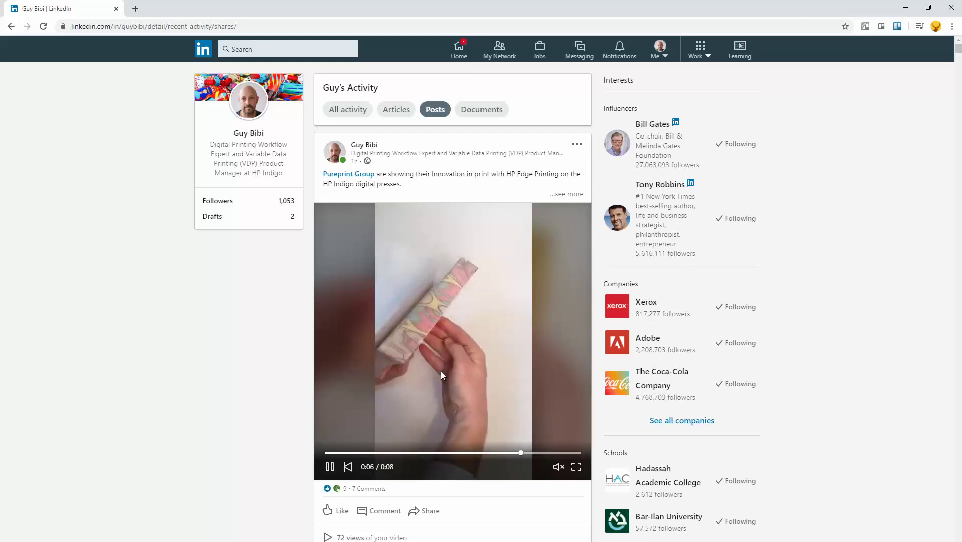
Replay the HP Edge Printing video in the LinkedIn post, then switch to the journal-stack photo in Photos
left_click(447, 396)
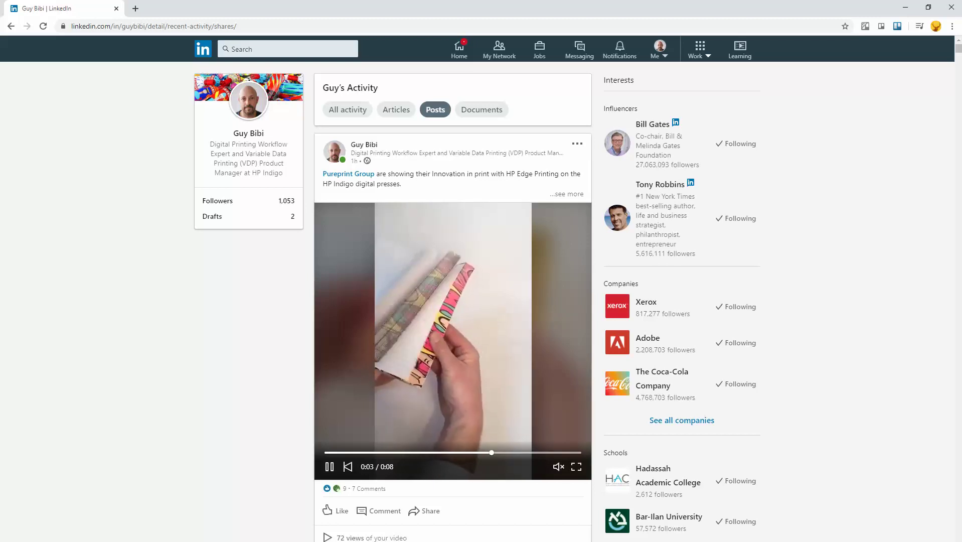
left_click(401, 532)
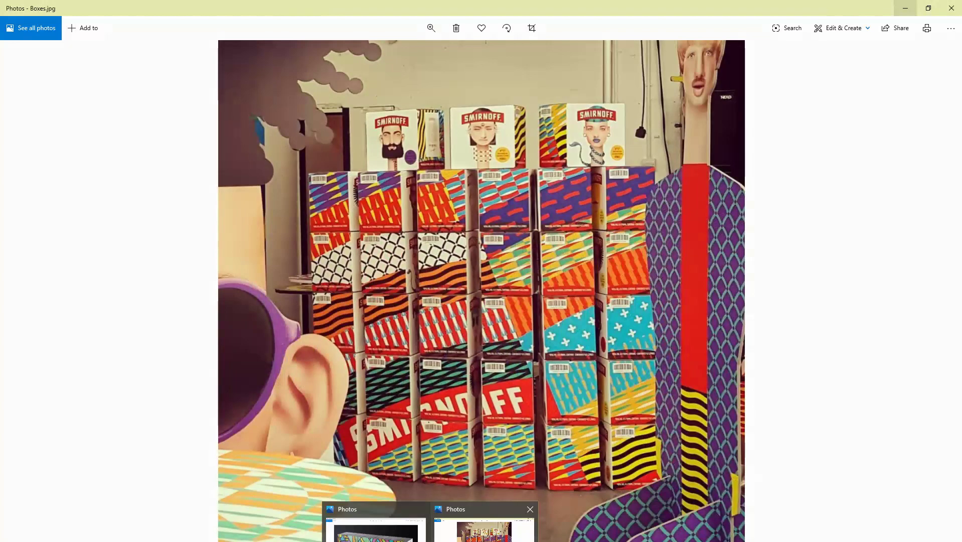
Bring up Boxes.jpg, the patterned Smirnoff boxes photo, in Windows Photos
left_click(484, 527)
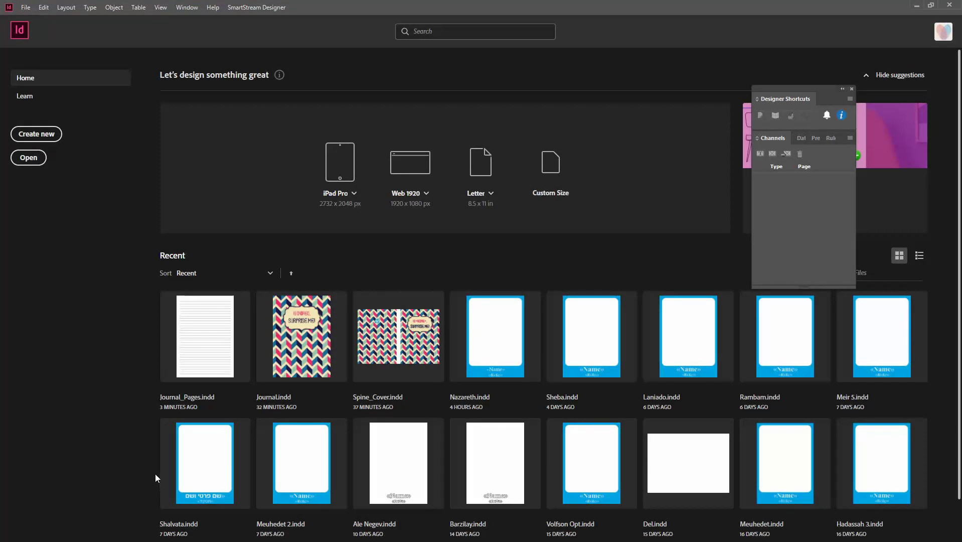
Create a new A4 print document from the Print presets
left_click(37, 141)
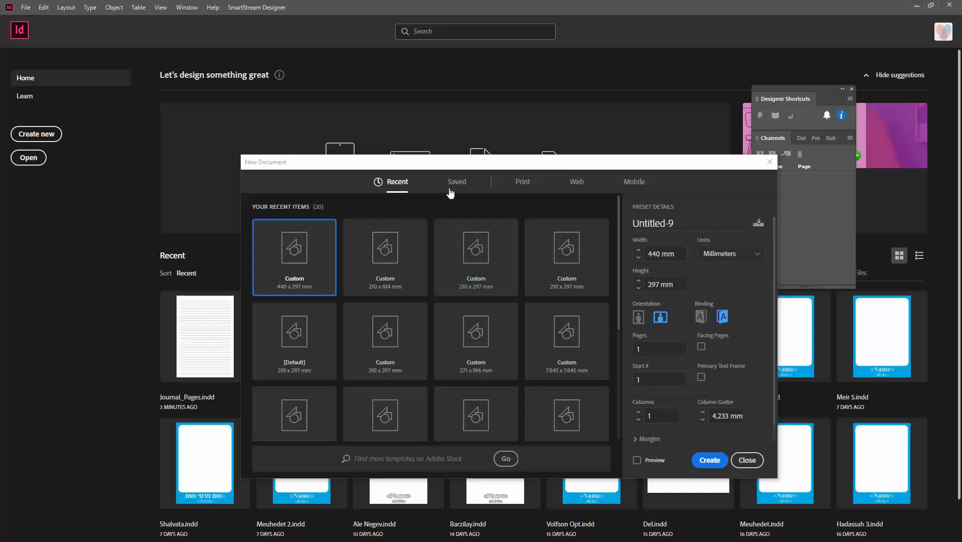
left_click(515, 184)
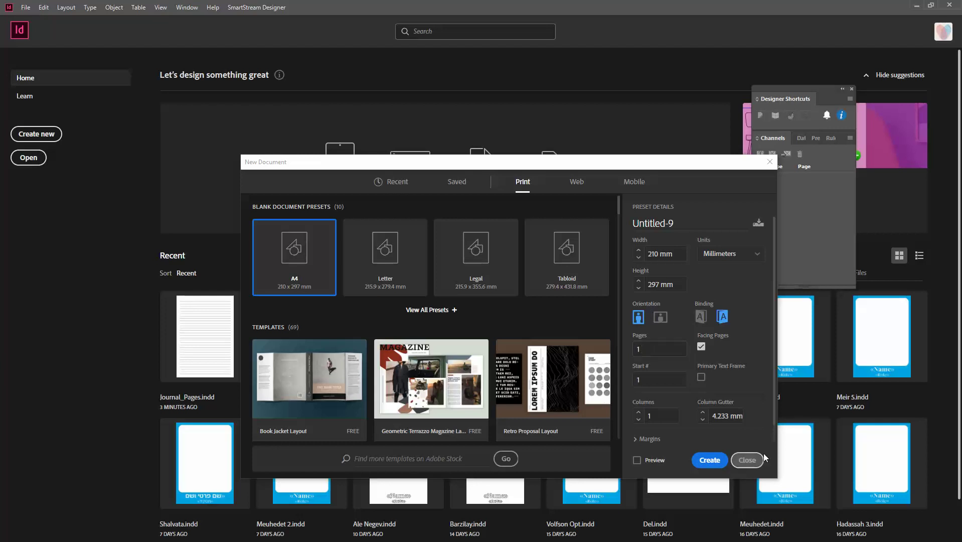
left_click(715, 462)
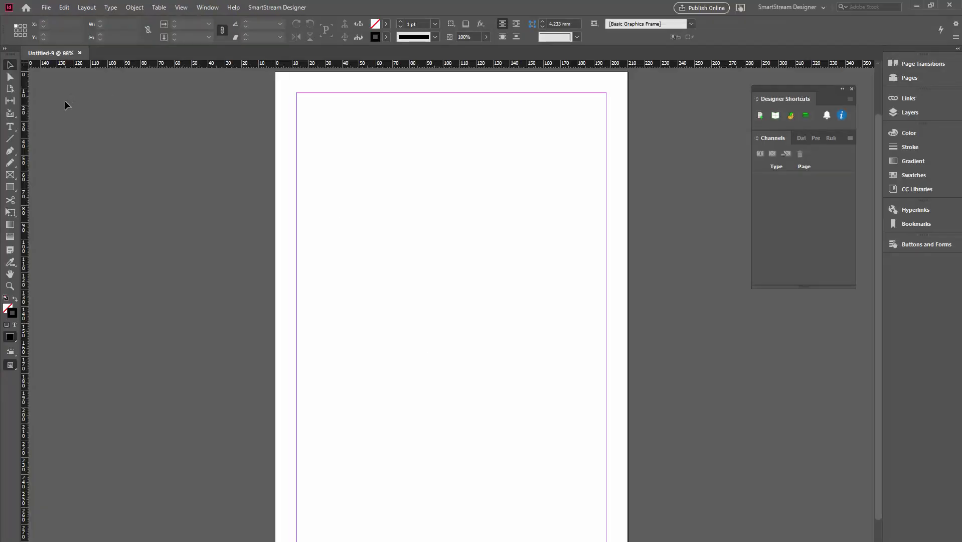
Set the document bleed to 2 mm on all sides in Document Setup
left_click(45, 7)
left_click(142, 259)
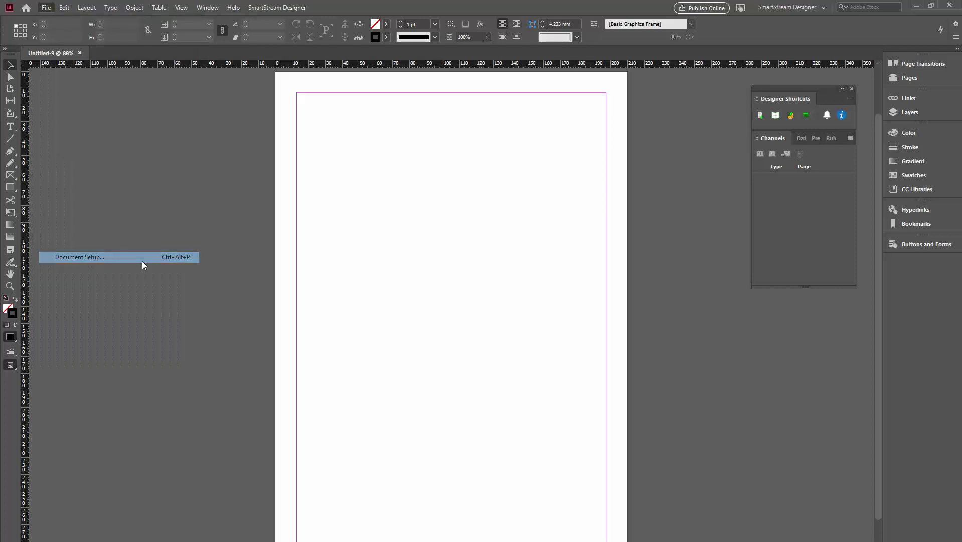
left_click(414, 343)
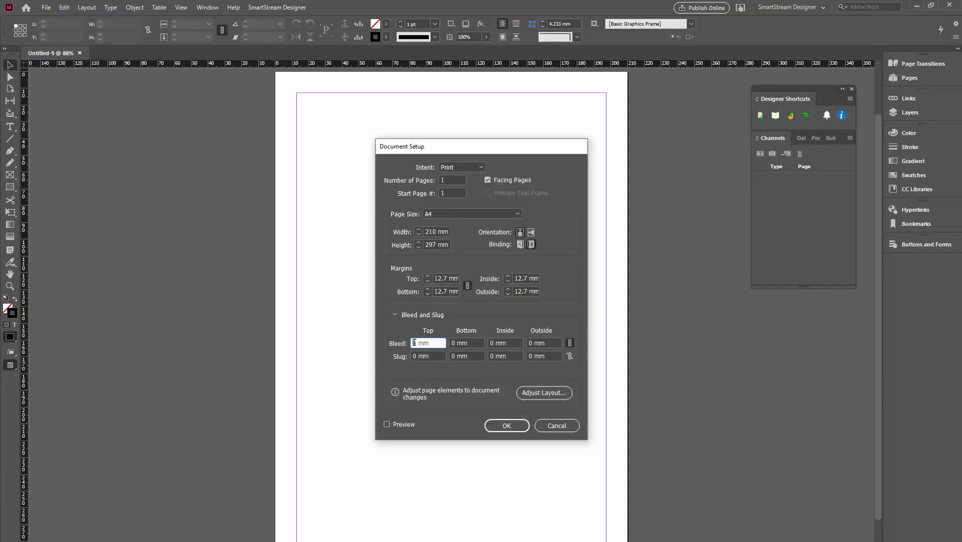
double_click(414, 342)
type("2")
key("Tab")
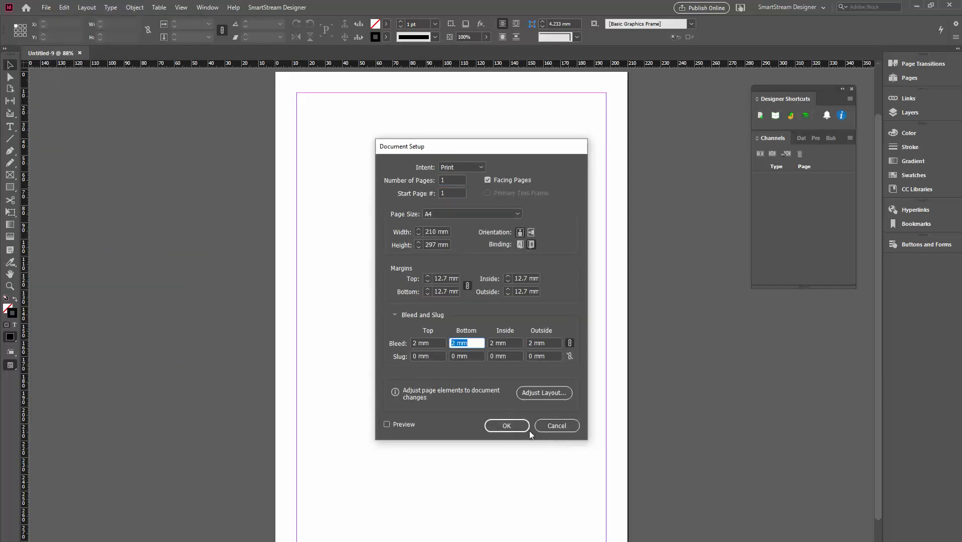
left_click(519, 428)
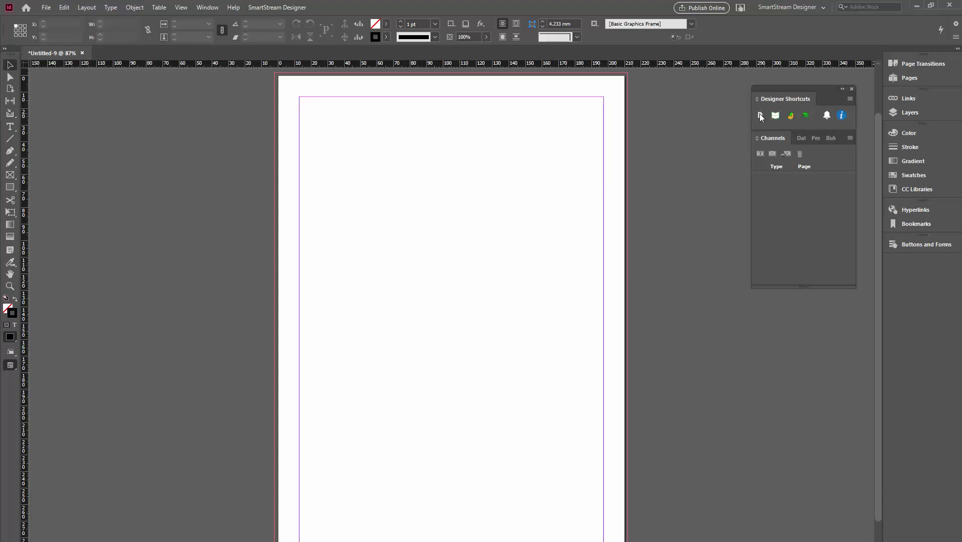
Add a SmartStream Counter field with First Record 1, Last Record 120, step 1
left_click(802, 139)
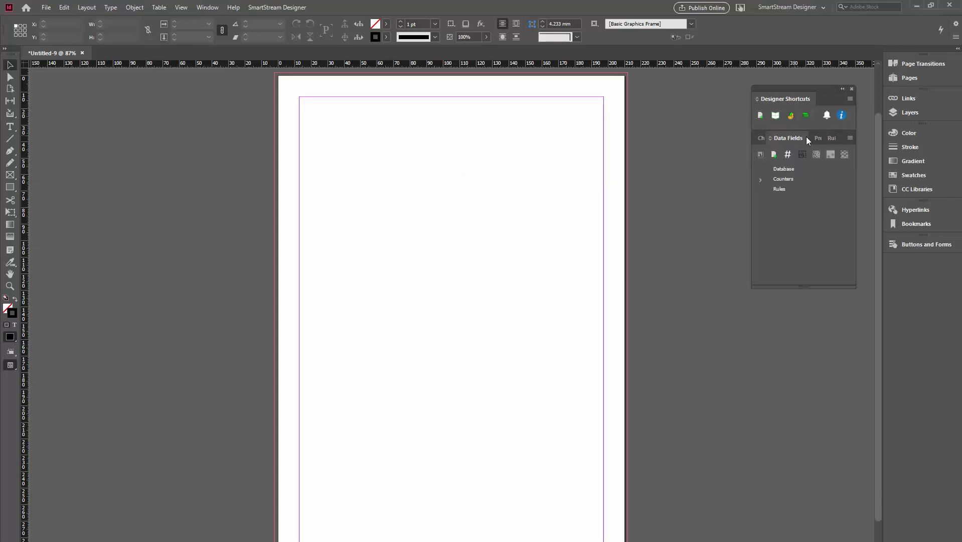
left_click(787, 155)
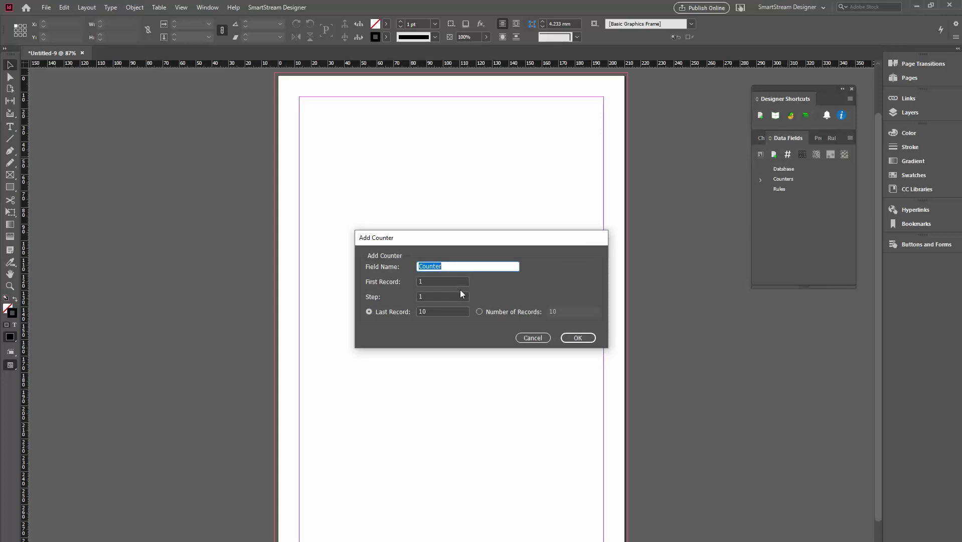
double_click(422, 311)
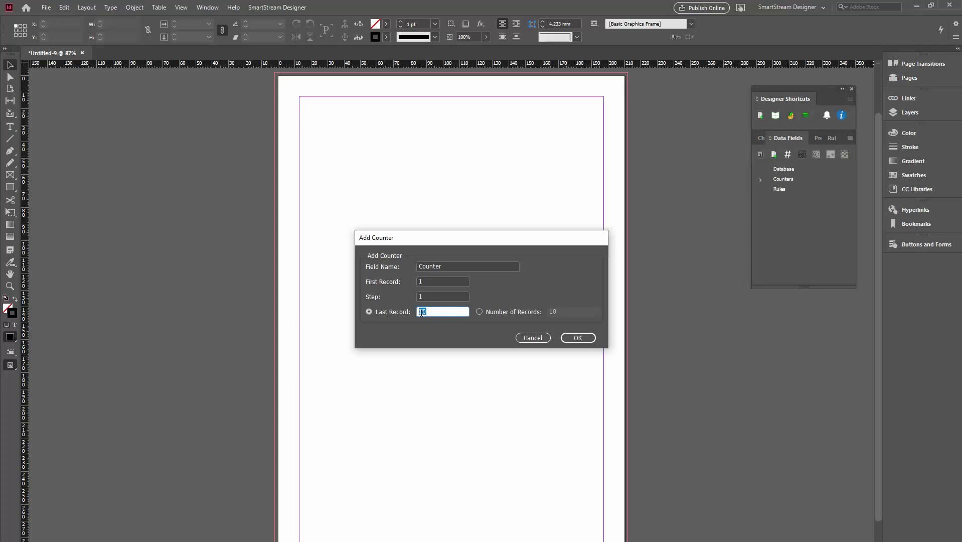
type("120")
left_click(579, 340)
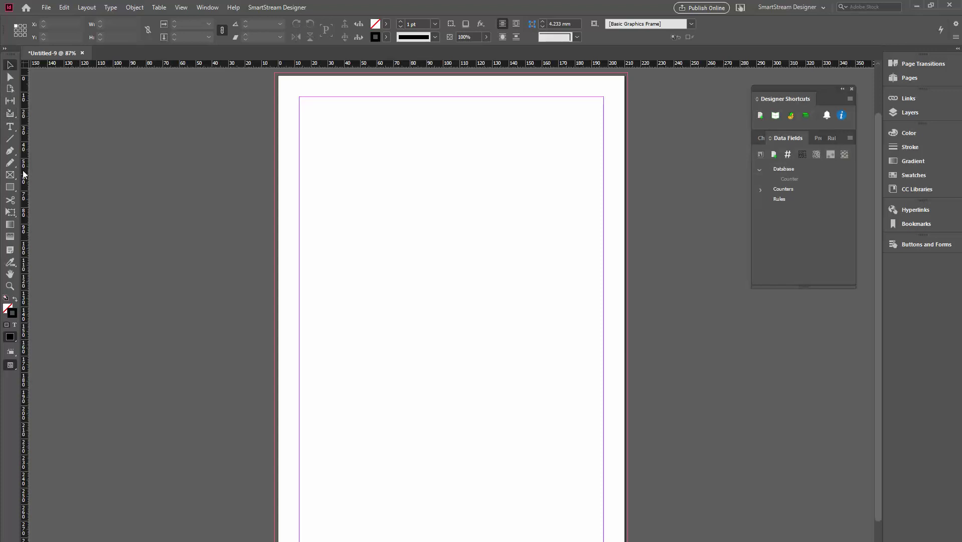
Draw a rectangle frame covering the whole A4 page and its bleed
key("ctrl+minus")
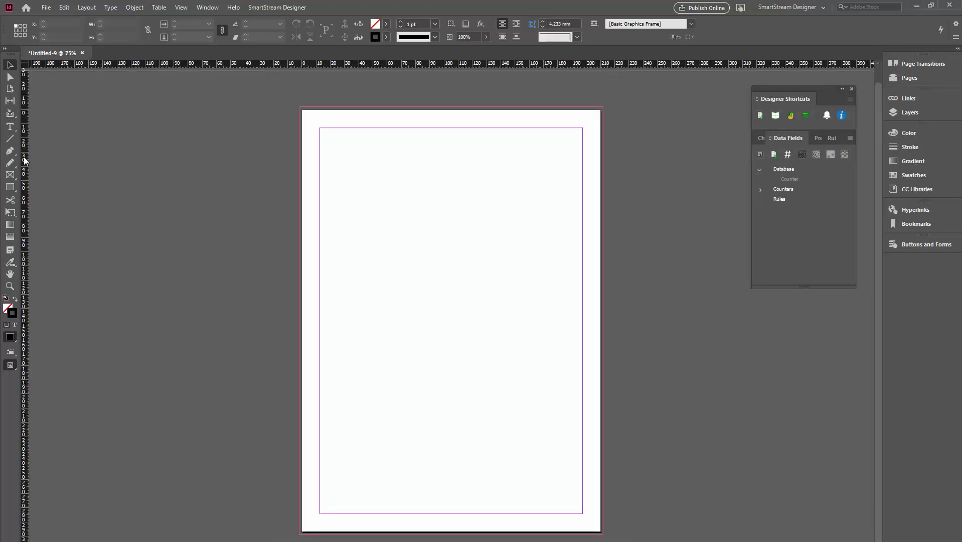
left_click_drag(354, 258, 354, 239)
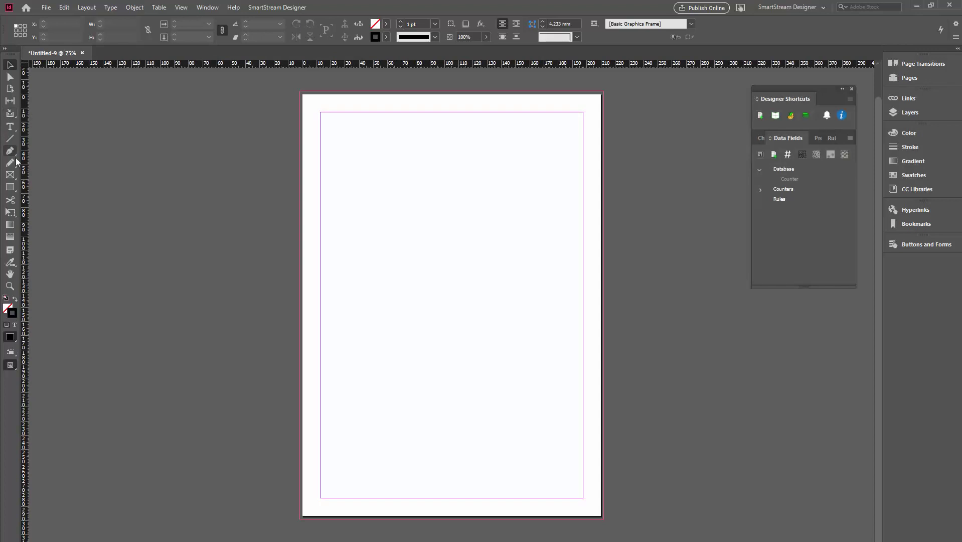
left_click(10, 174)
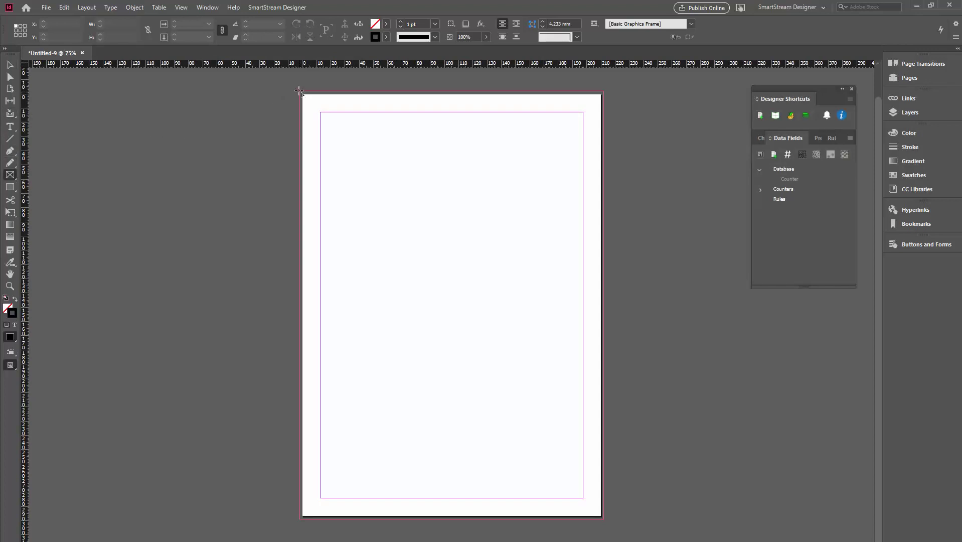
left_click_drag(301, 92, 603, 522)
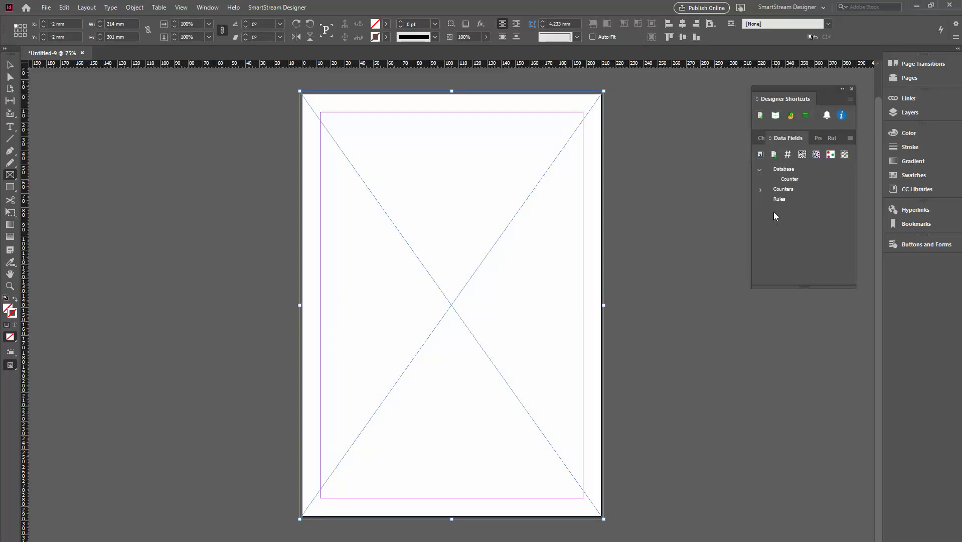
Make the frame a Multipage files image channel linked to Journal_Pages.pdf
left_click(756, 139)
left_click(771, 153)
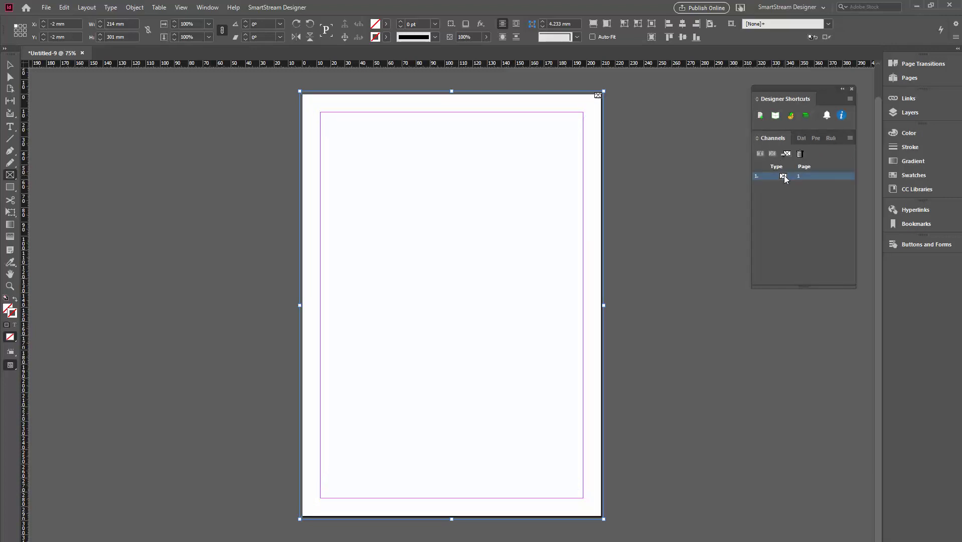
double_click(782, 176)
left_click(487, 199)
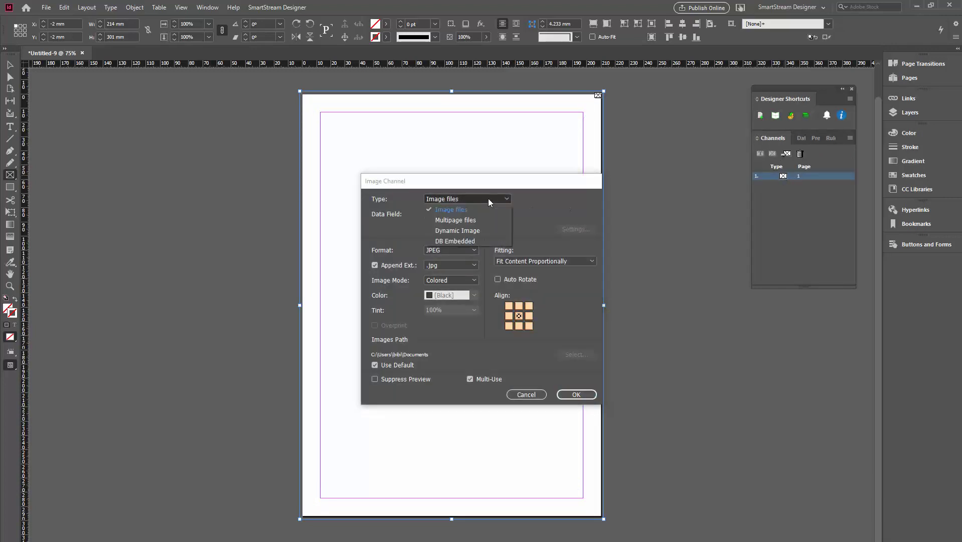
left_click(459, 221)
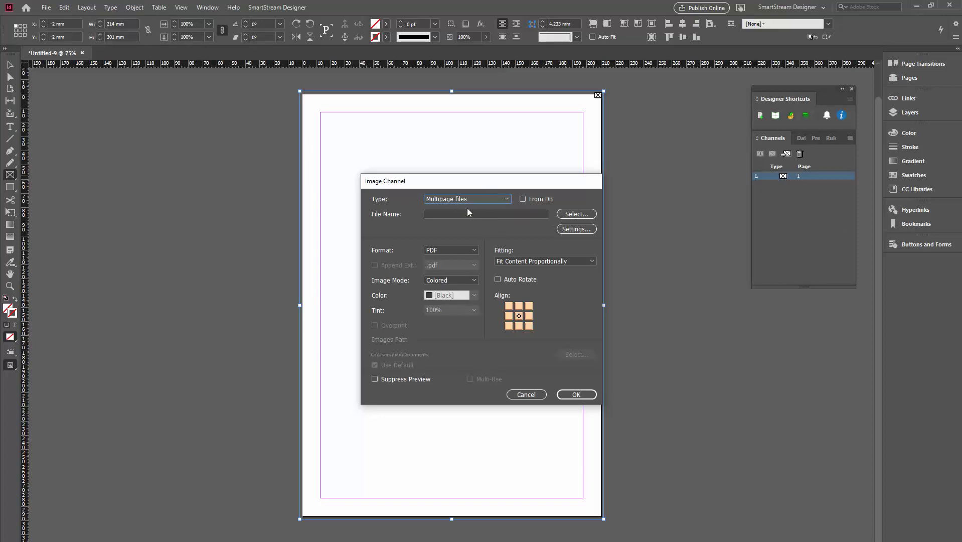
left_click(577, 216)
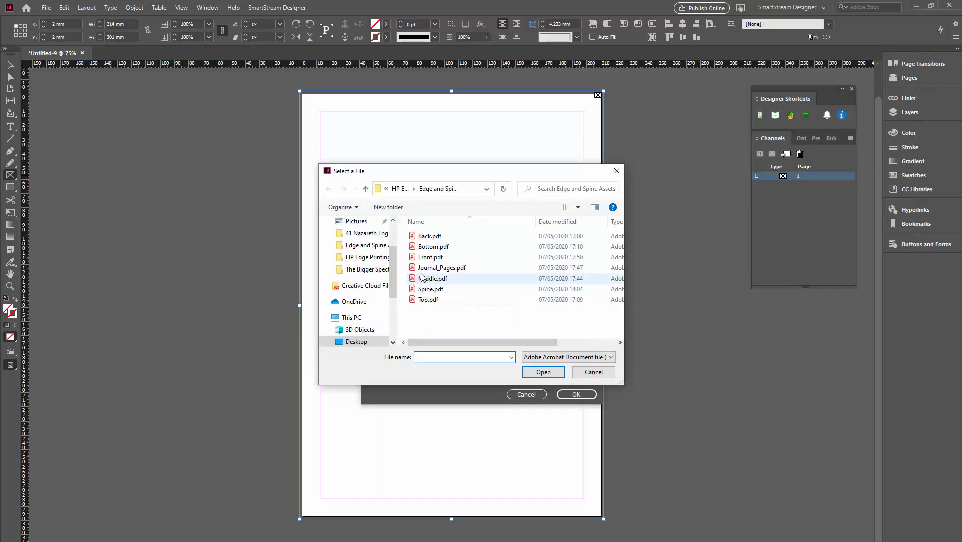
left_click(434, 272)
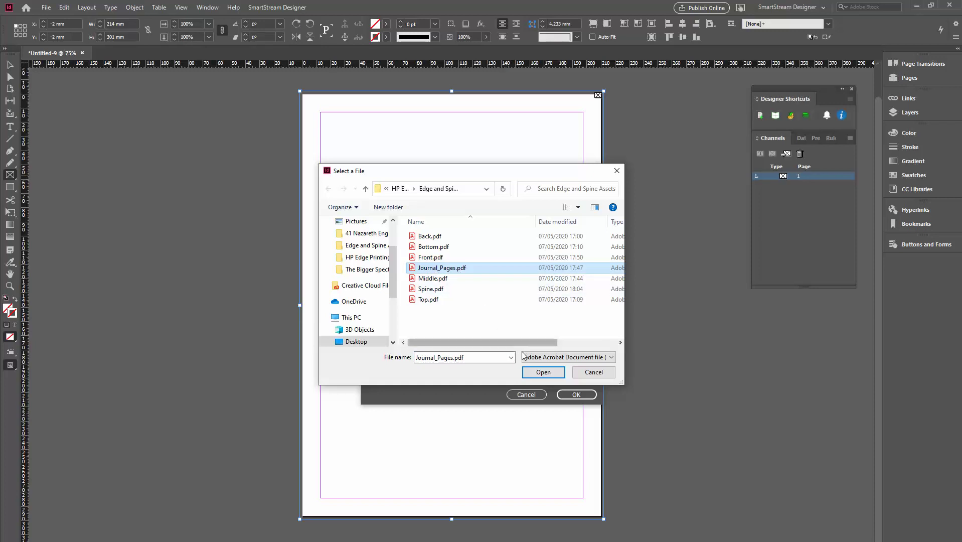
left_click(544, 371)
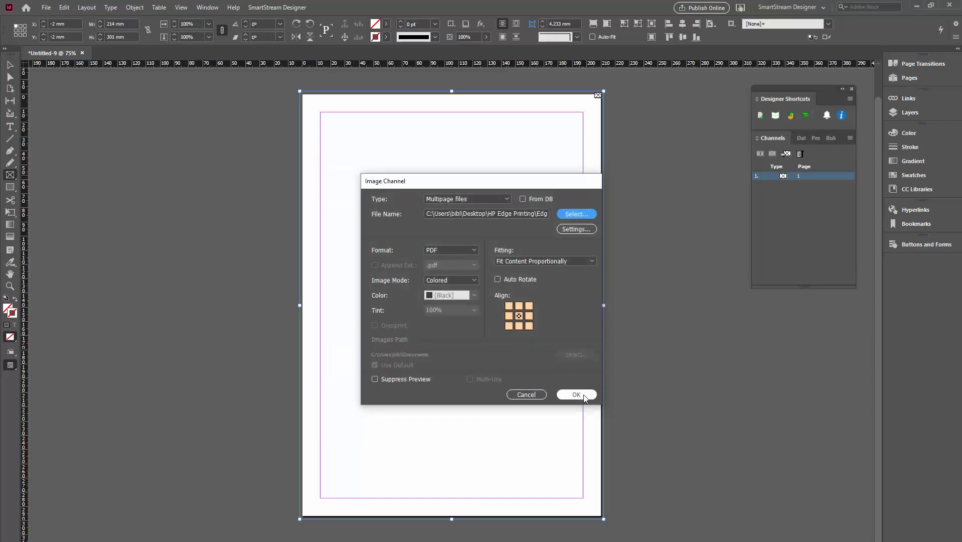
left_click(583, 395)
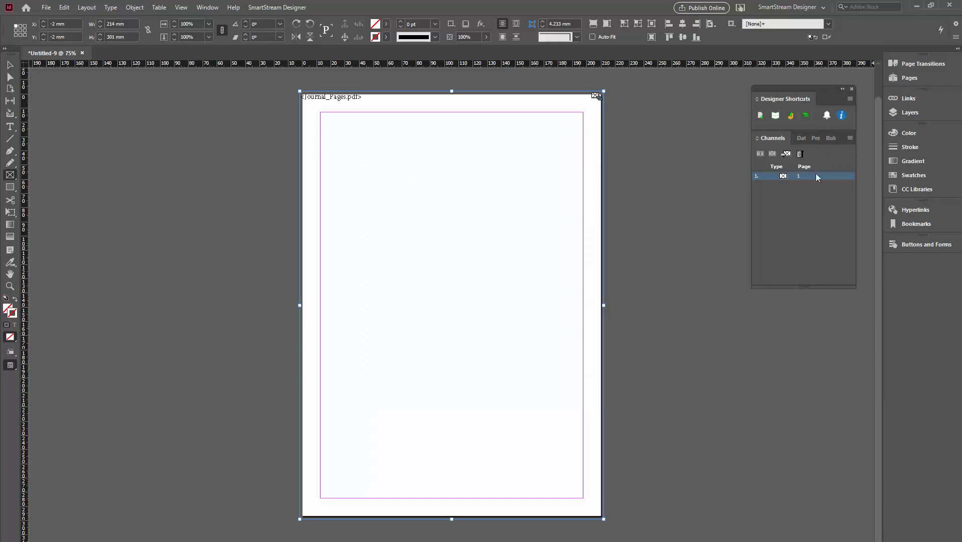
Turn on record preview, step forward three records, then turn the preview off
left_click(816, 138)
left_click(757, 157)
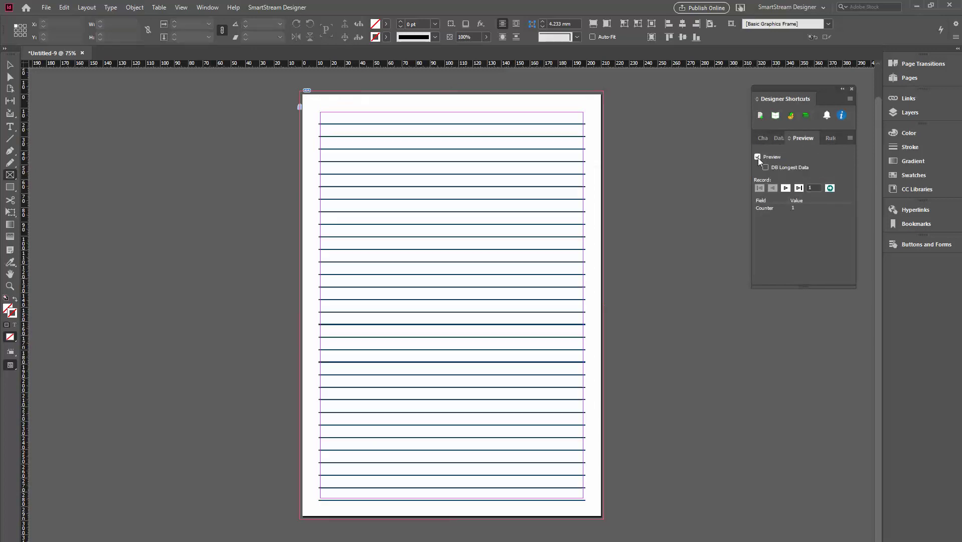
left_click(785, 188)
left_click(785, 188)
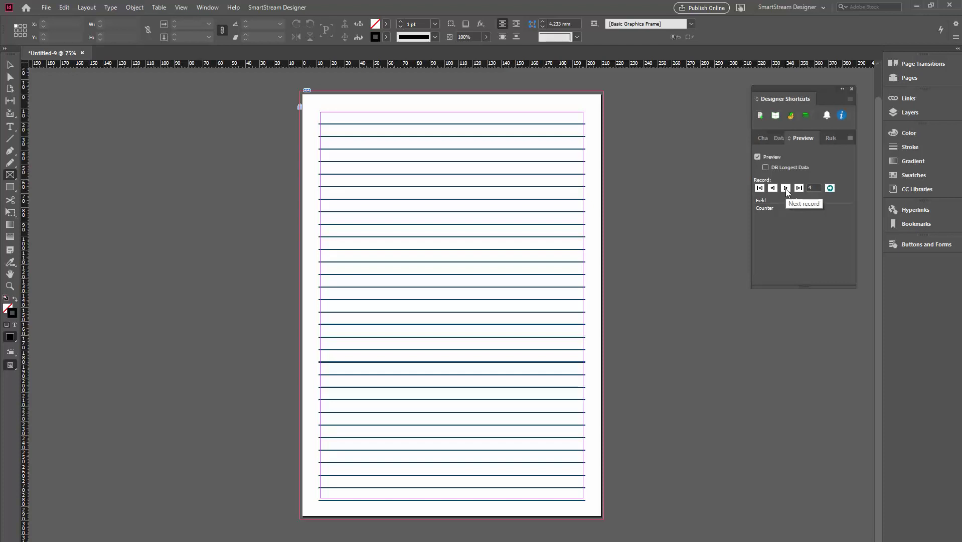
left_click(785, 188)
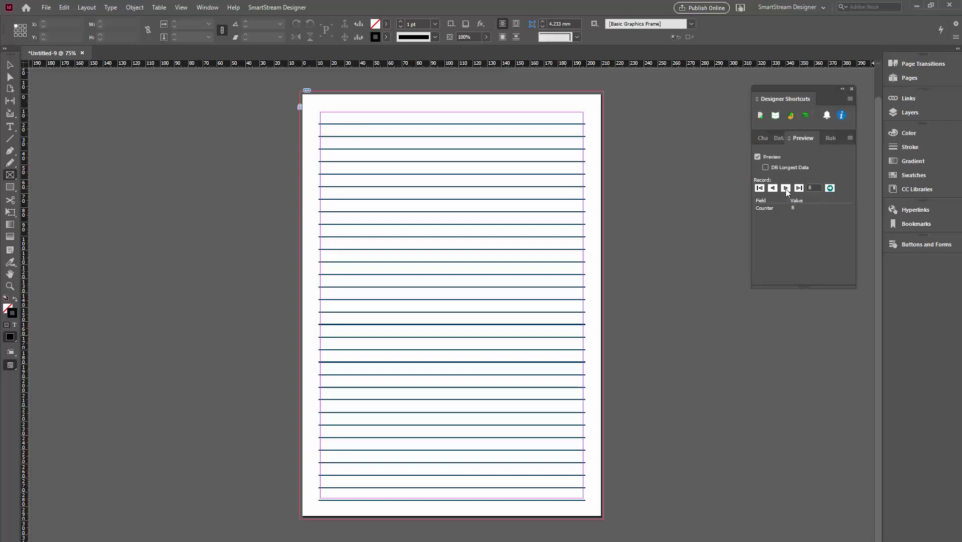
left_click(756, 156)
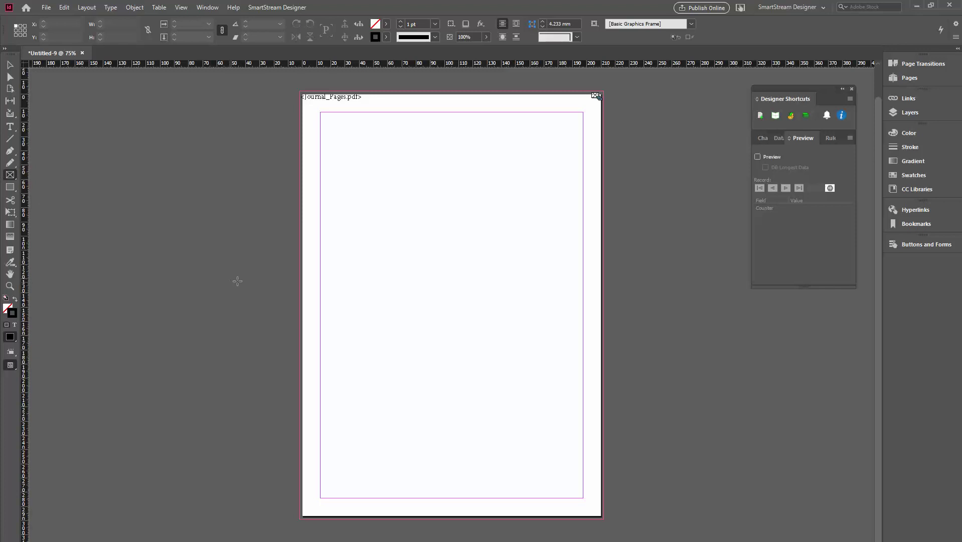
Draw a thin frame across the page middle and size it to 297 mm × 3 mm
left_click_drag(228, 282, 616, 289)
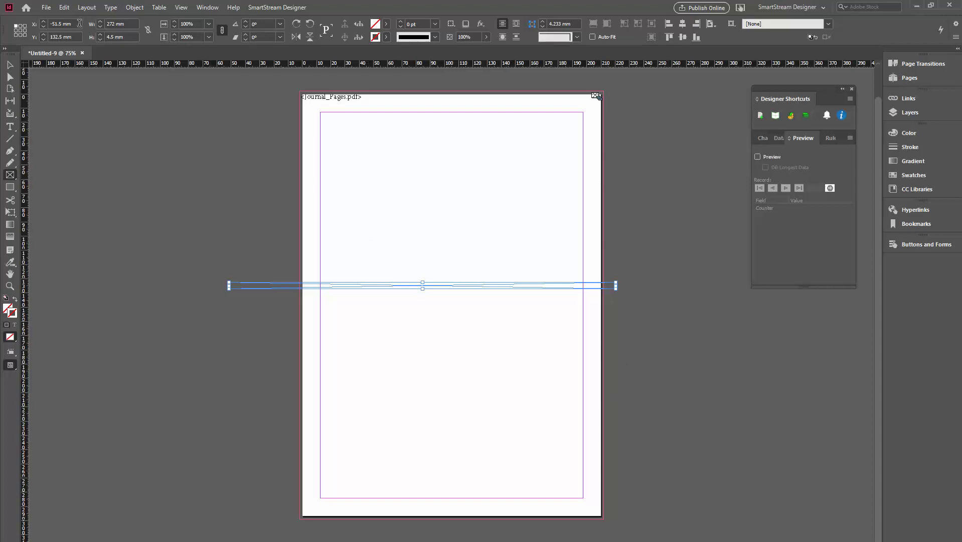
double_click(111, 24)
type("297")
key("Tab")
type("3")
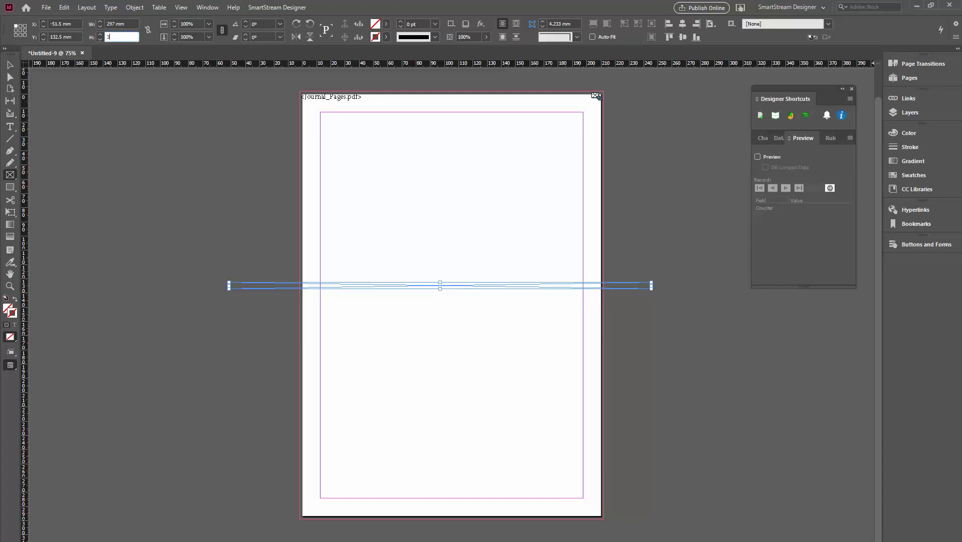
key("Return")
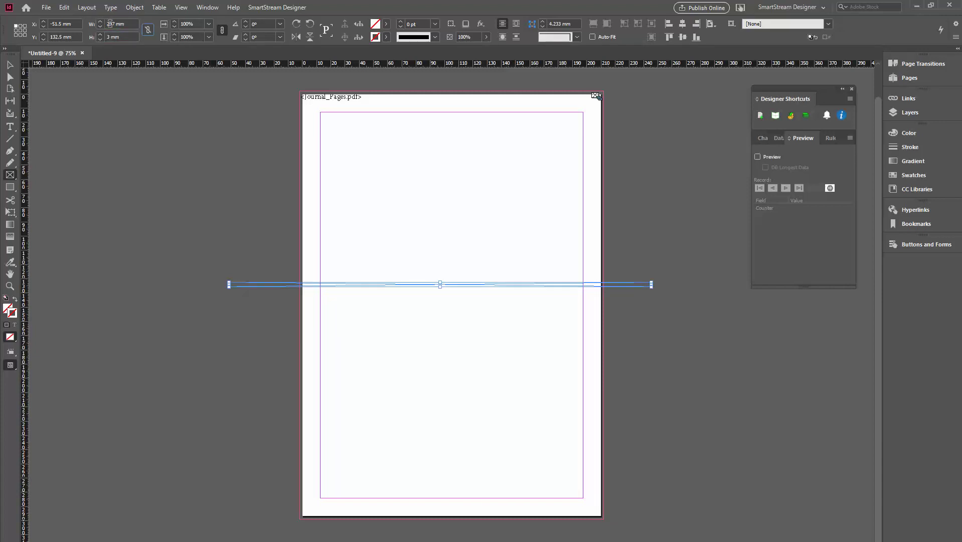
left_click(9, 64)
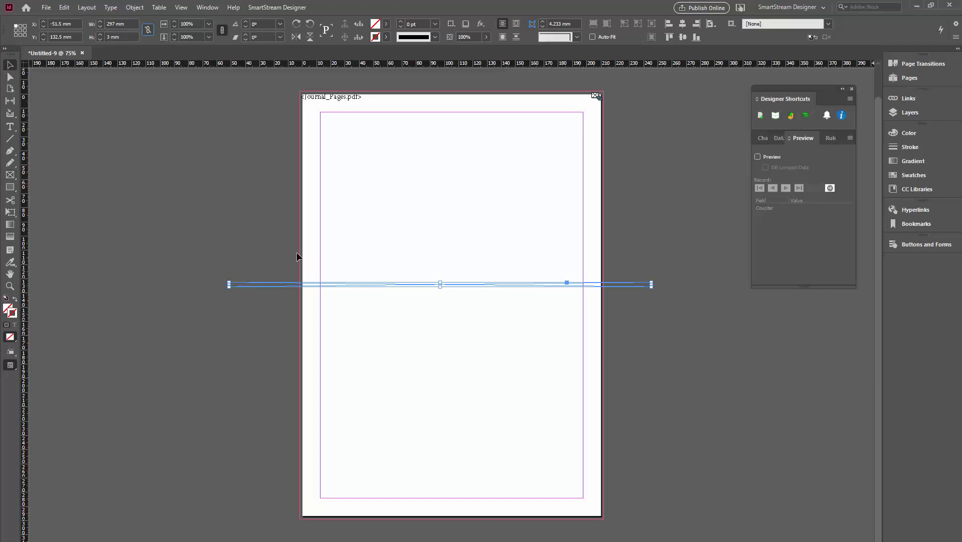
left_click(763, 137)
Make the thin frame a Dynamic Image channel using HP Edge Printing and open its template editor
left_click(772, 156)
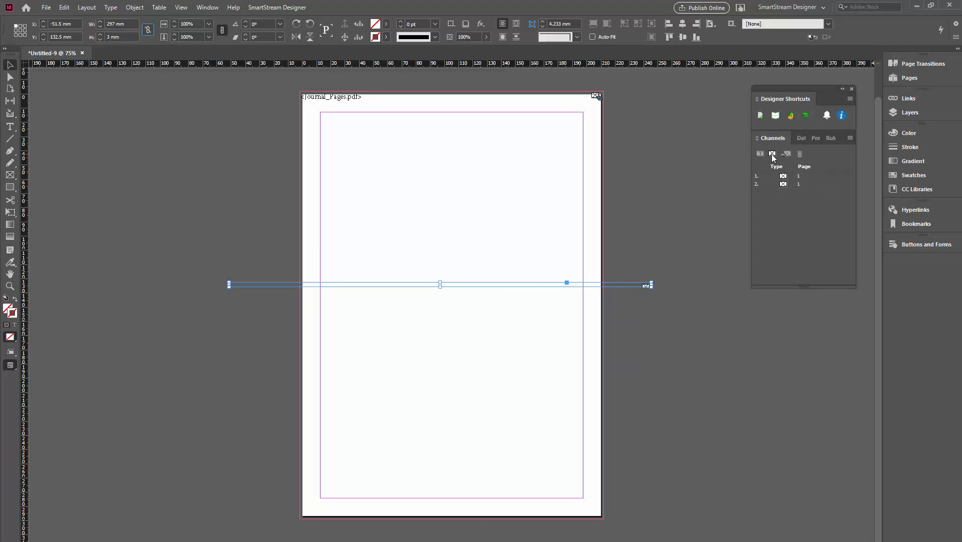
double_click(779, 184)
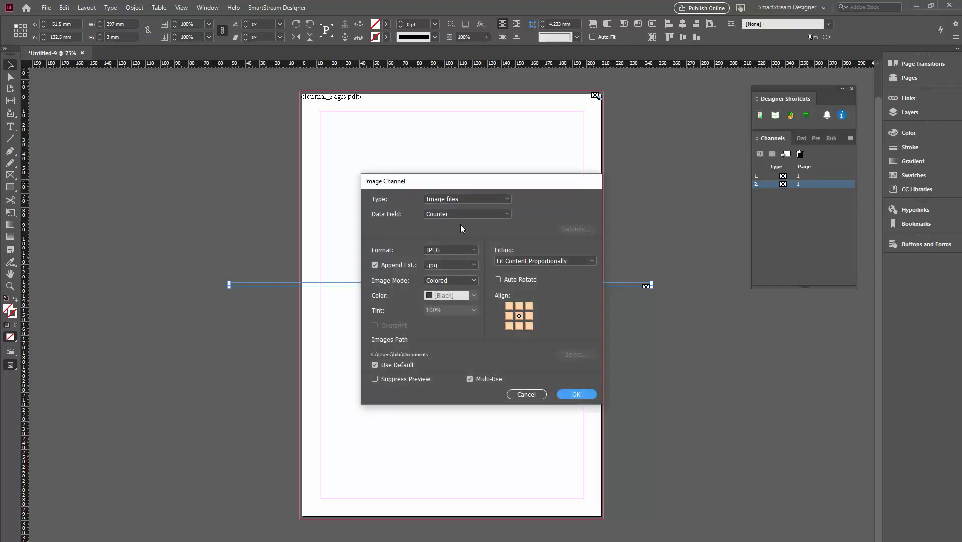
left_click(468, 199)
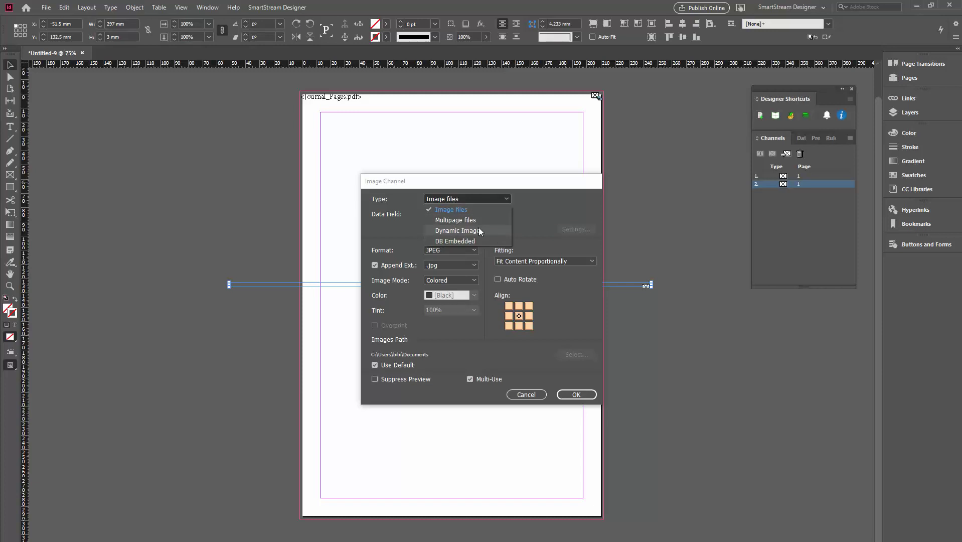
left_click(465, 230)
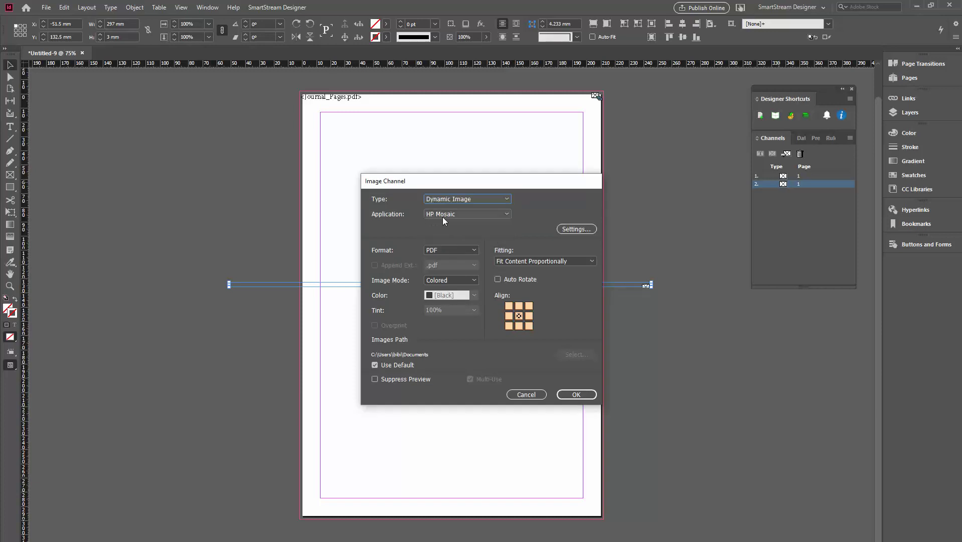
left_click(452, 216)
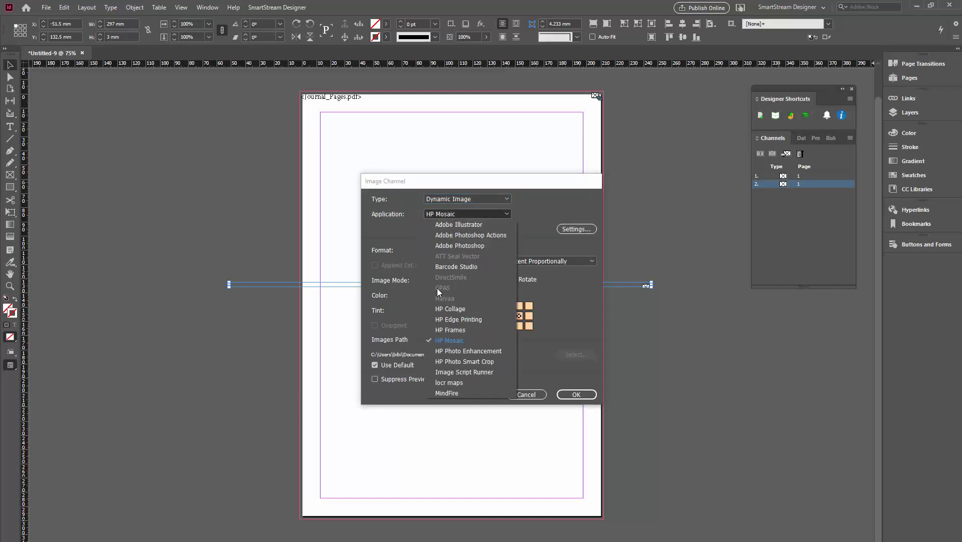
left_click(454, 322)
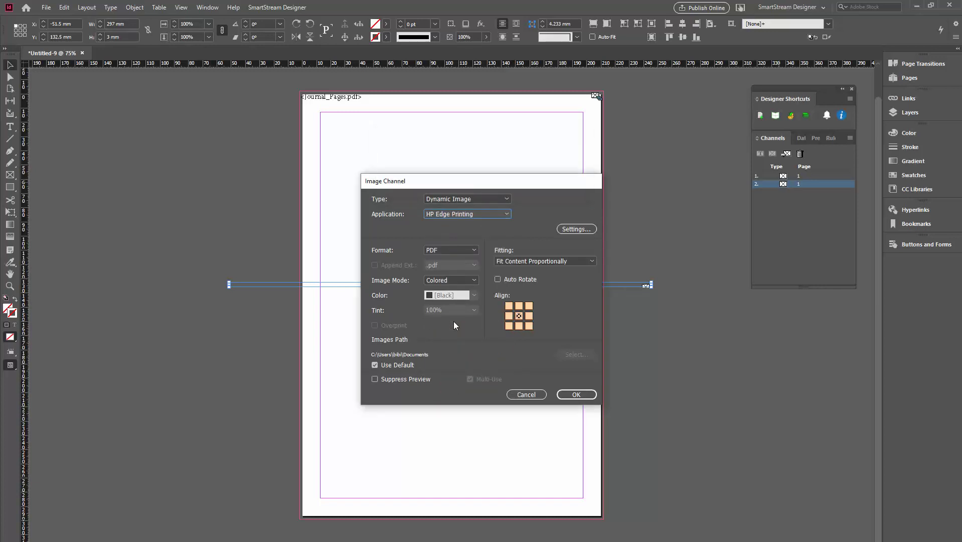
left_click(577, 229)
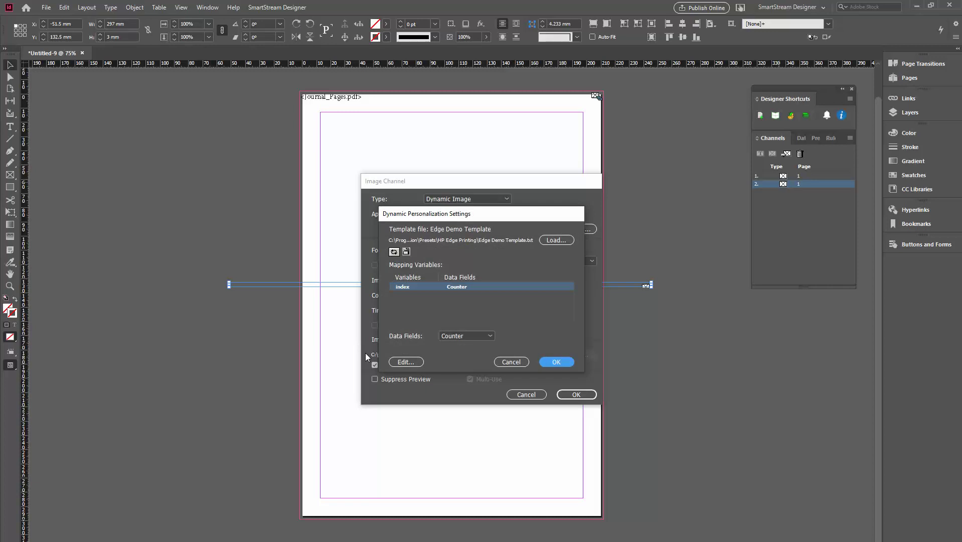
left_click(405, 362)
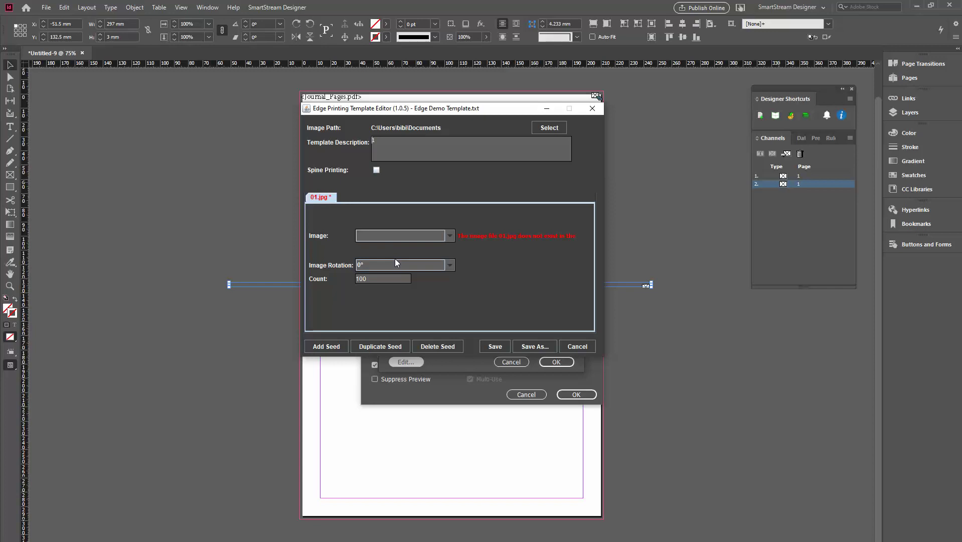
Cancel the Edge Printing template, accept losing its changes, and dismiss the Image Channel dialog
left_click(576, 346)
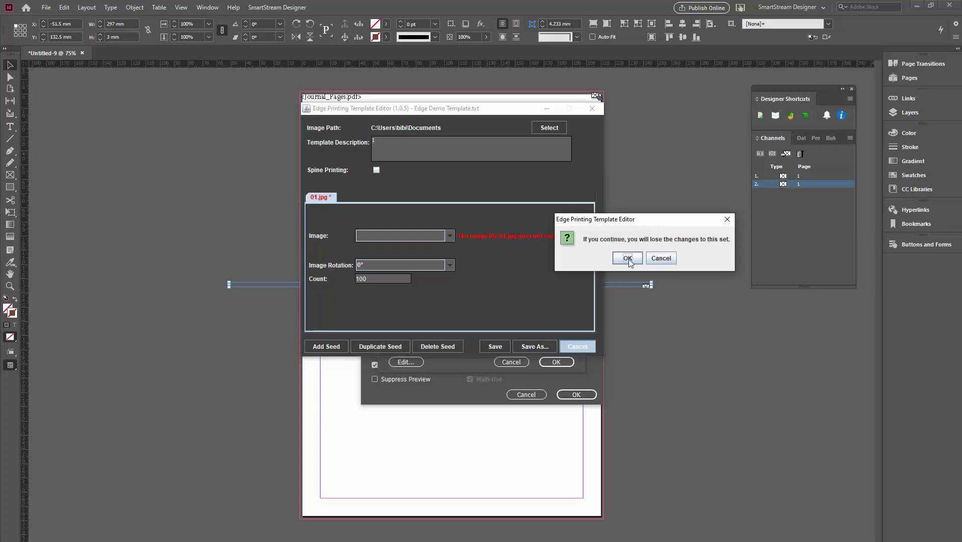
left_click(635, 256)
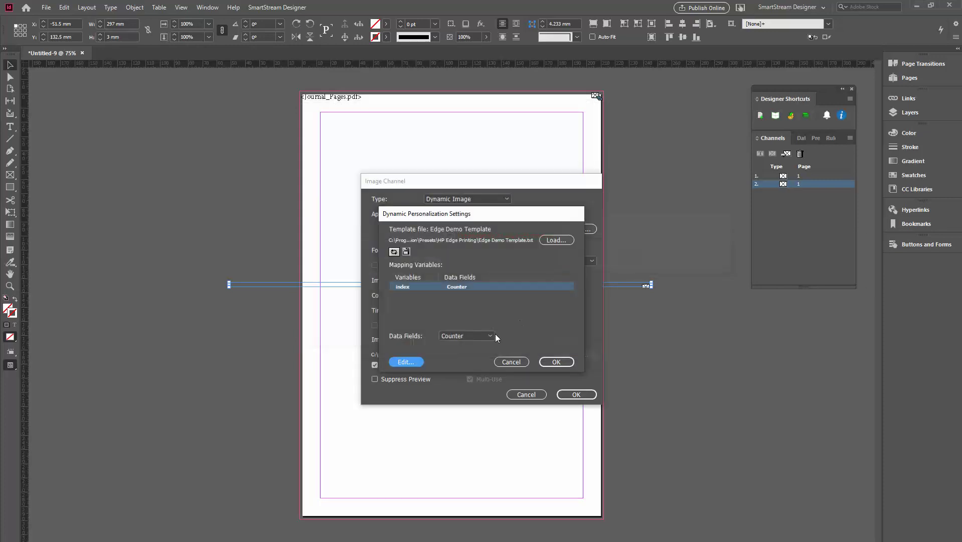
left_click(524, 394)
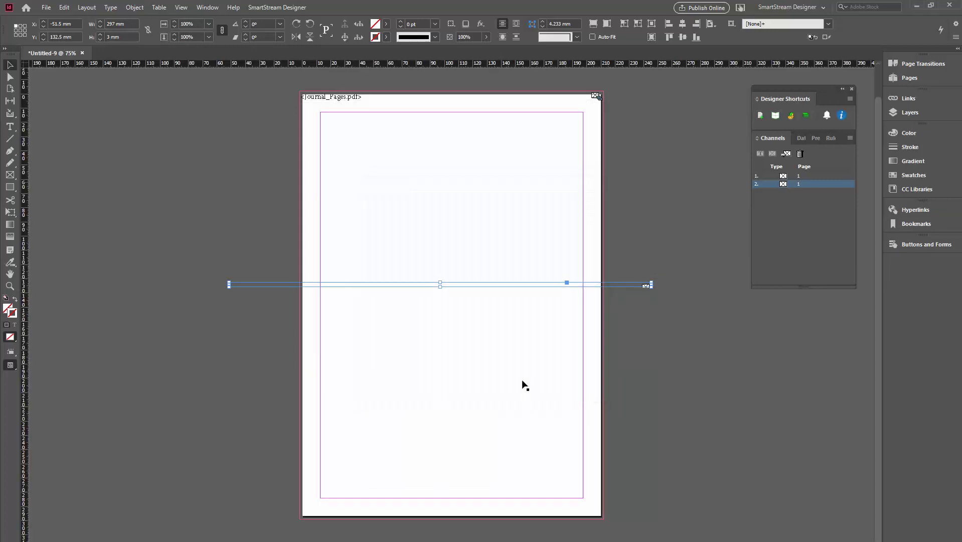
Set Edge and Spine Assets as the Database's default assets folder
left_click(757, 115)
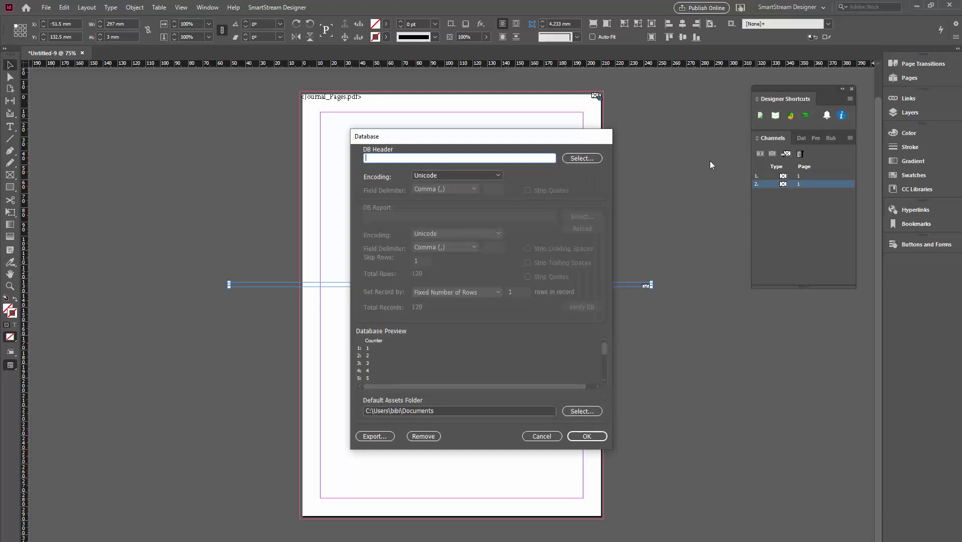
left_click(571, 410)
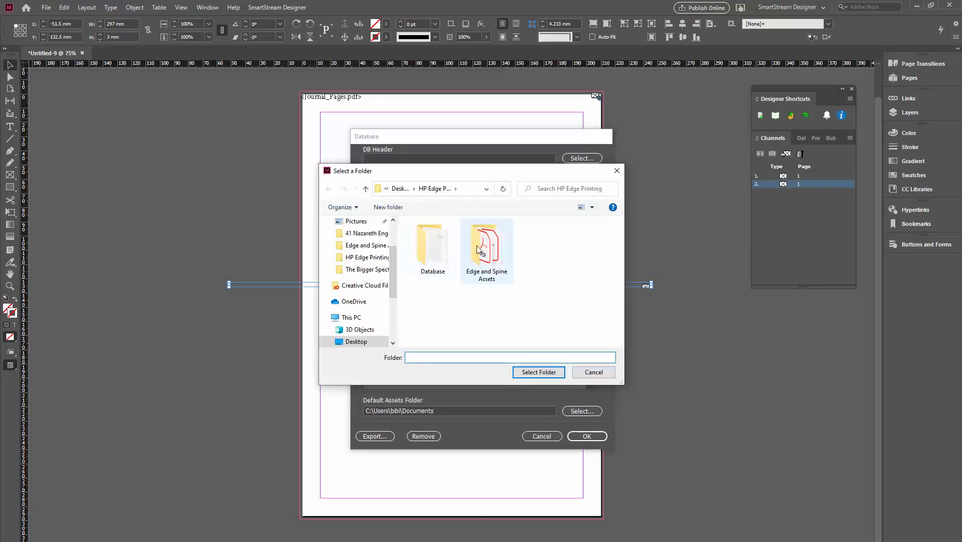
double_click(479, 251)
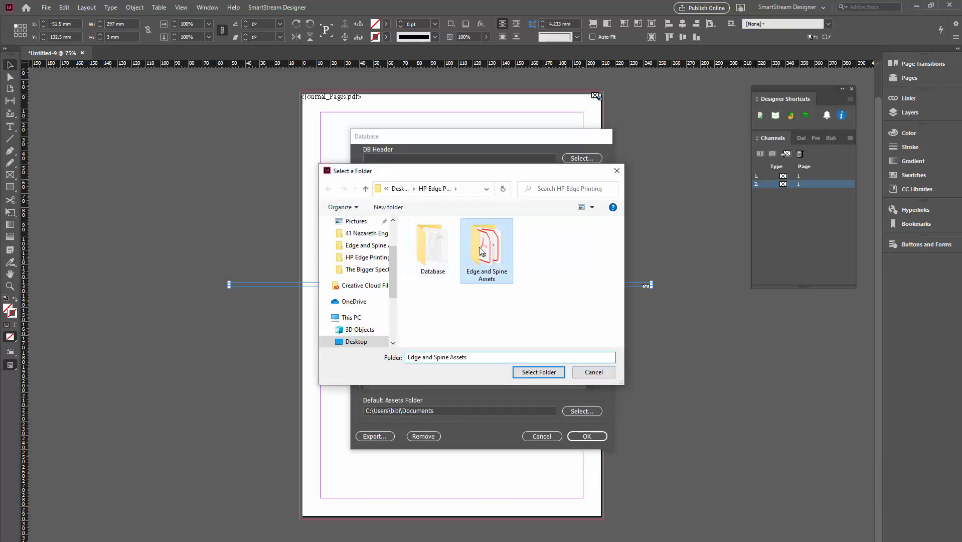
left_click(524, 372)
left_click(587, 436)
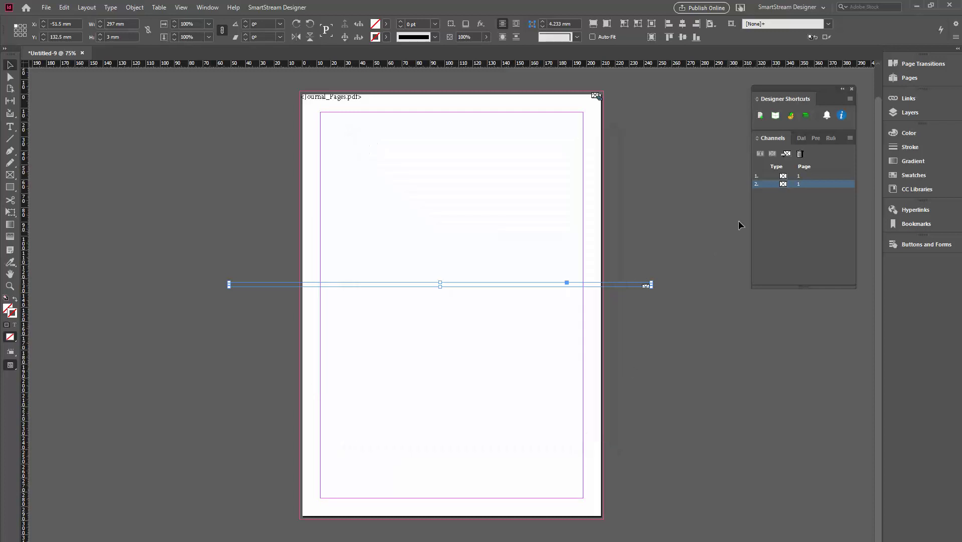
Make image channel 2 a Dynamic Image using HP Edge Printing and open its template in the Edge Printing editor
double_click(789, 185)
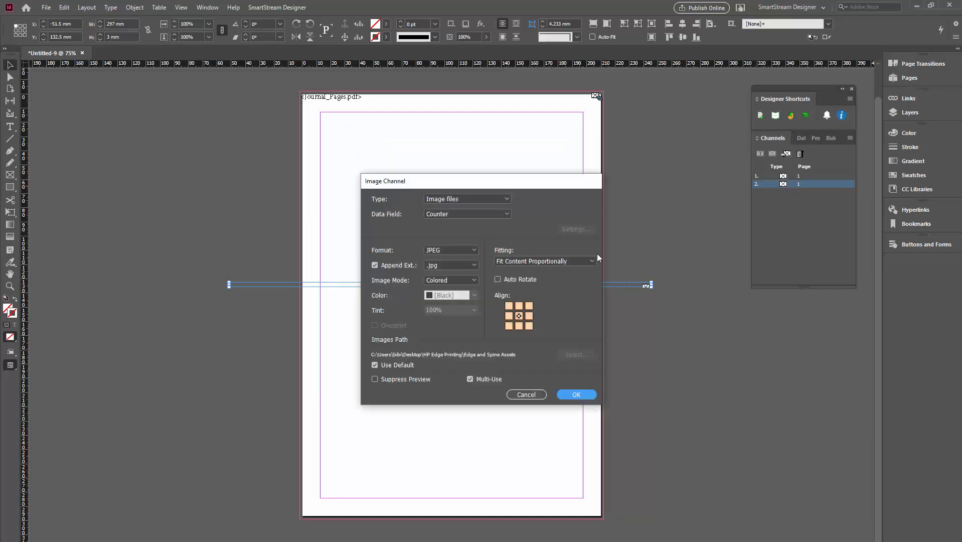
left_click(498, 202)
left_click(479, 227)
left_click(472, 215)
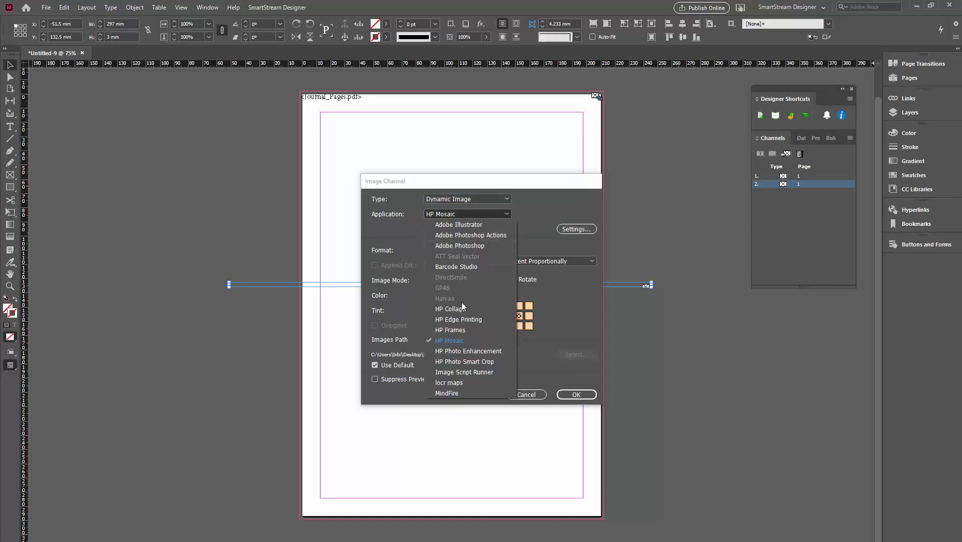
left_click(454, 318)
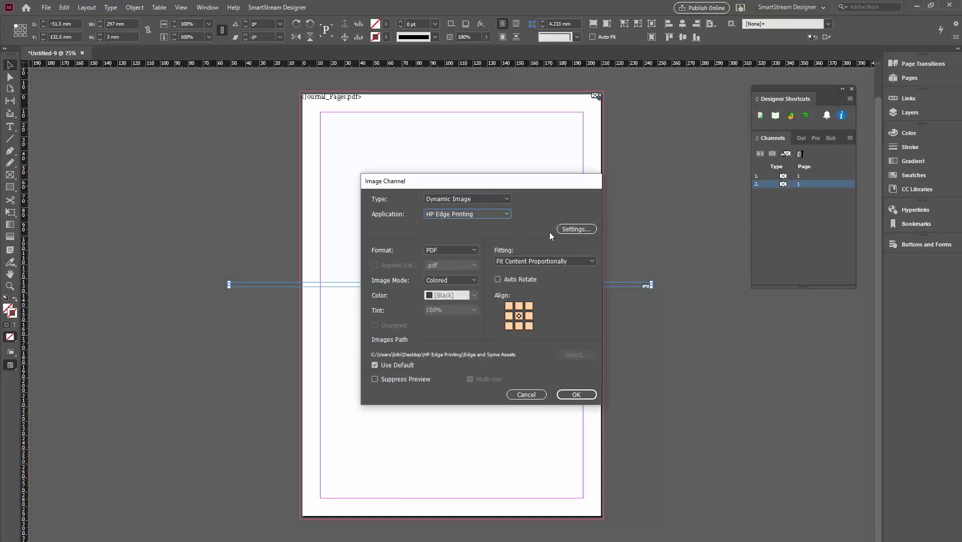
left_click(569, 229)
left_click(401, 362)
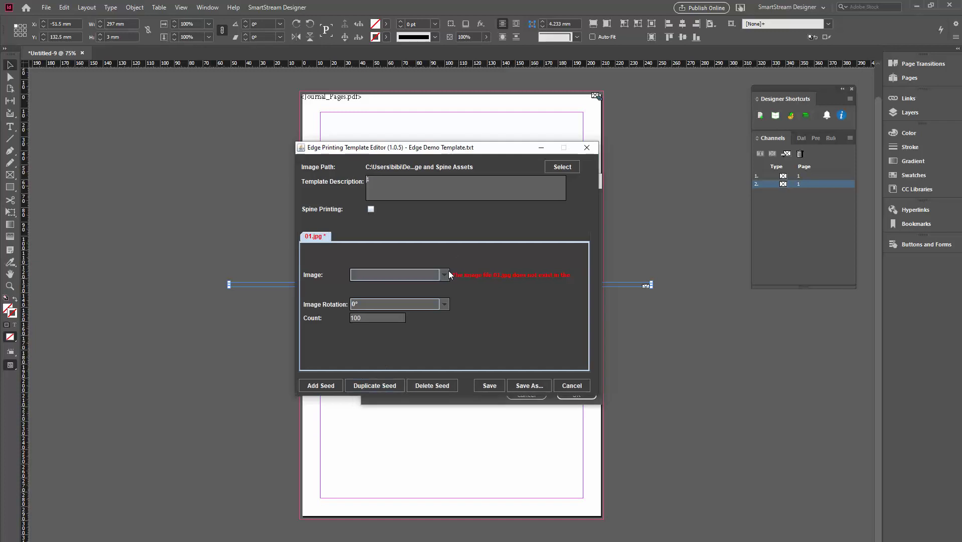
left_click(448, 274)
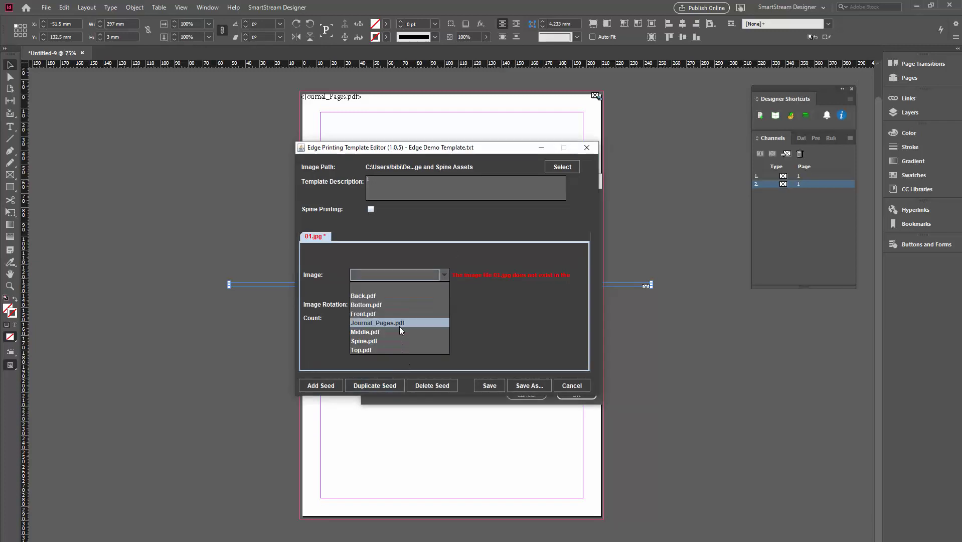
Use Middle.pdf as the seed image and set the count to 120
left_click(362, 333)
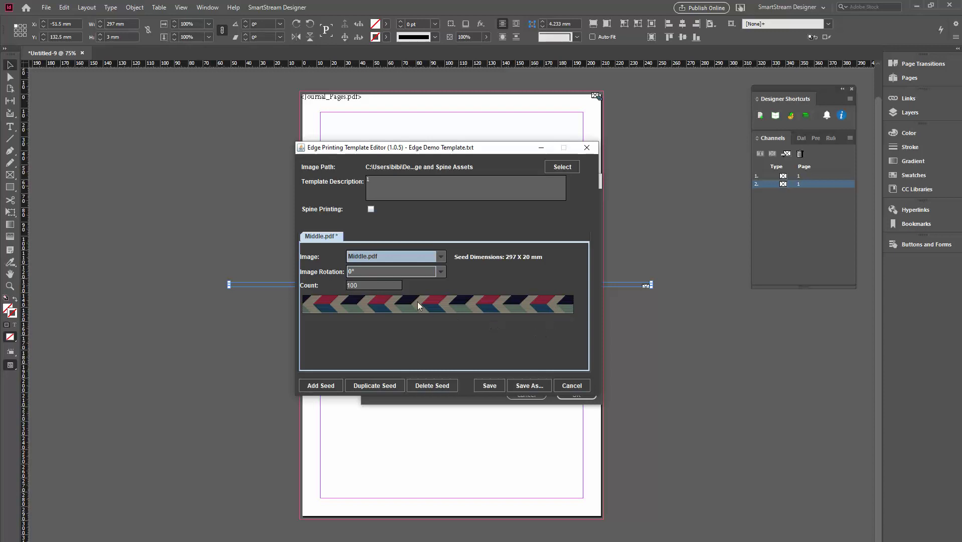
left_click(365, 285)
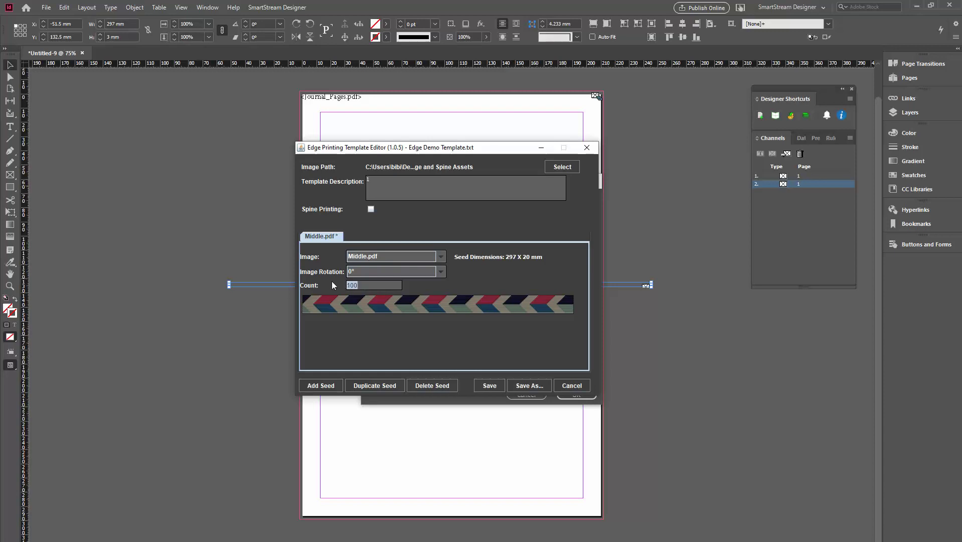
type("120")
Save the template as Edge_MiddlePAge and apply it to the line frame's image channel
left_click(533, 384)
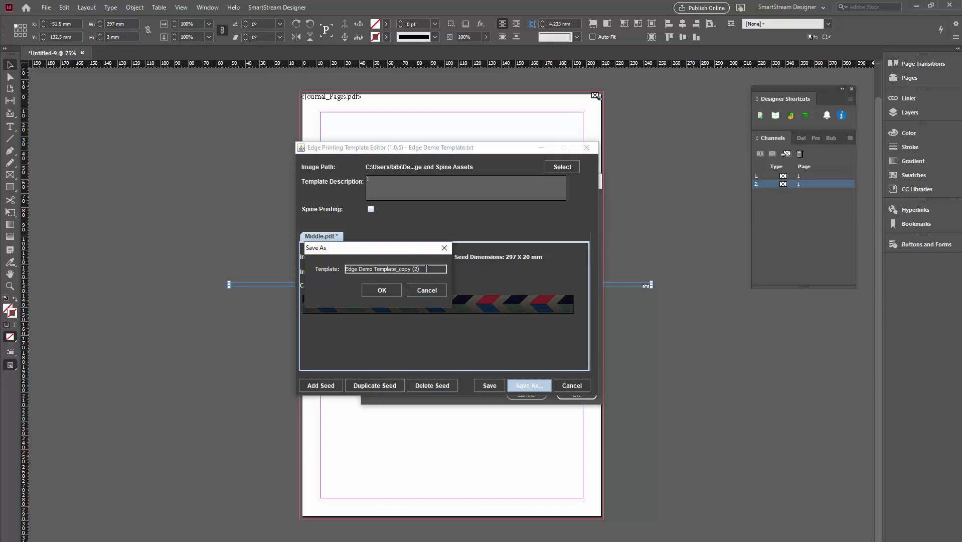
left_click_drag(425, 268, 298, 265)
type("Edg")
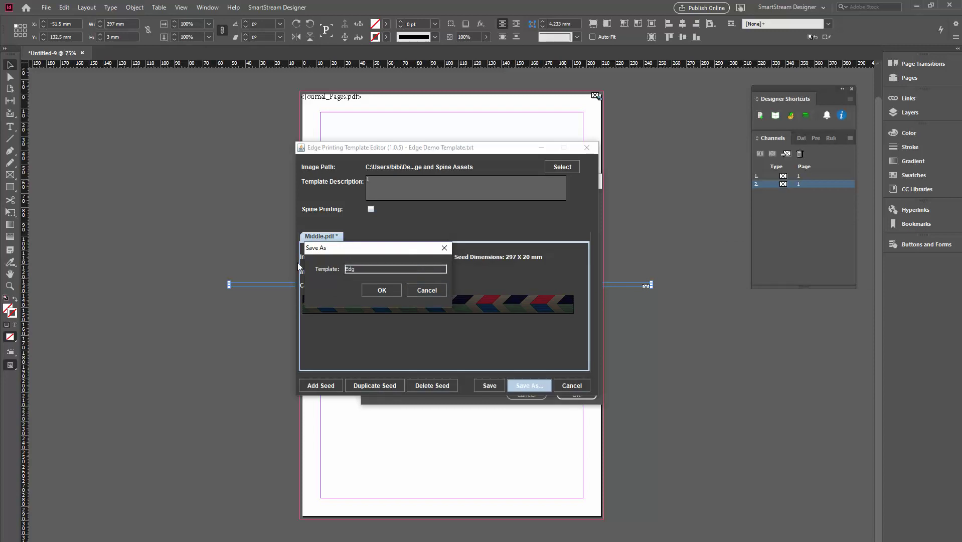
type("e_MiddlePAge")
left_click(392, 295)
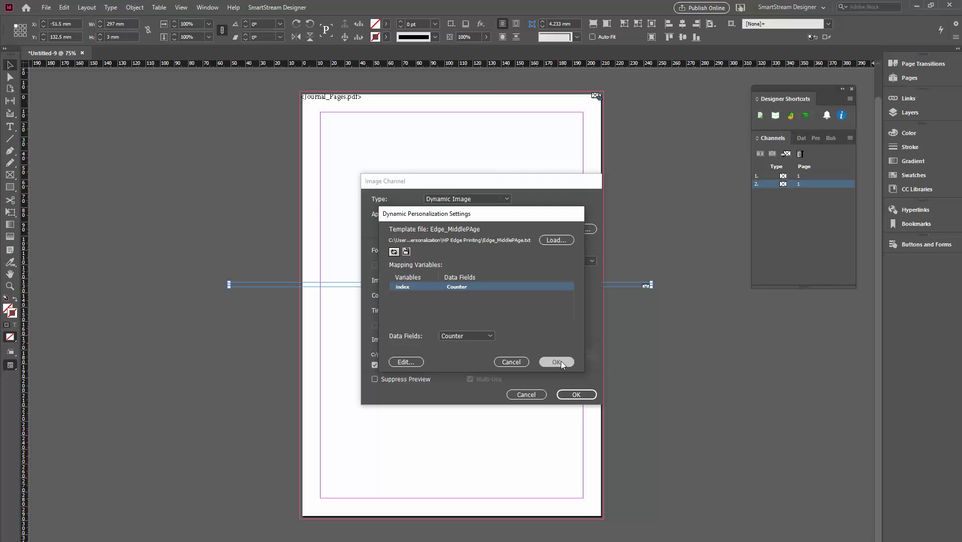
left_click(561, 360)
left_click(575, 392)
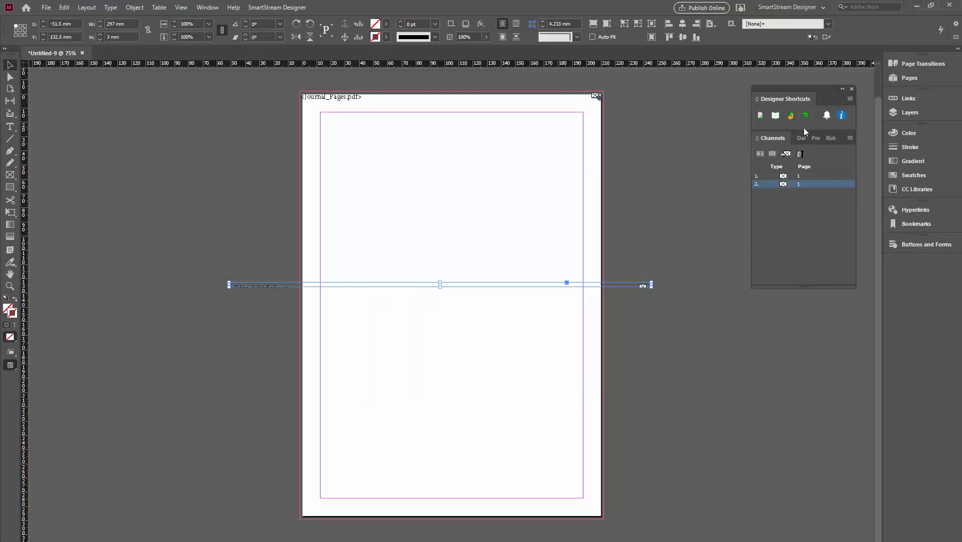
left_click(813, 138)
left_click(757, 157)
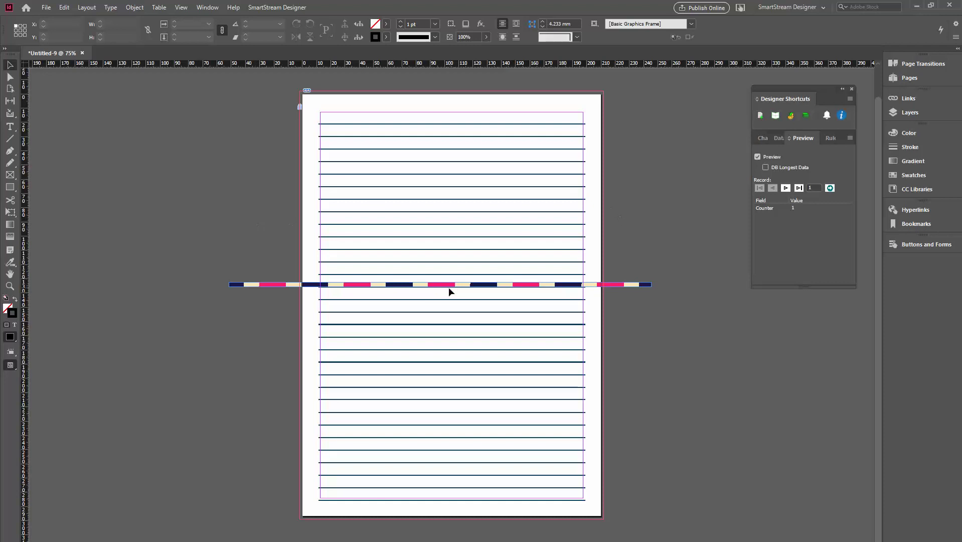
left_click(758, 157)
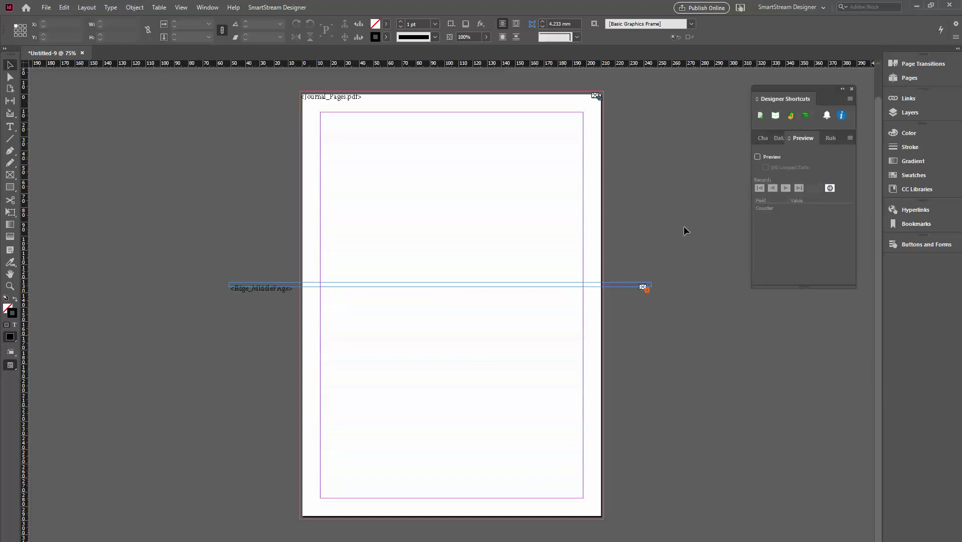
left_click(651, 290)
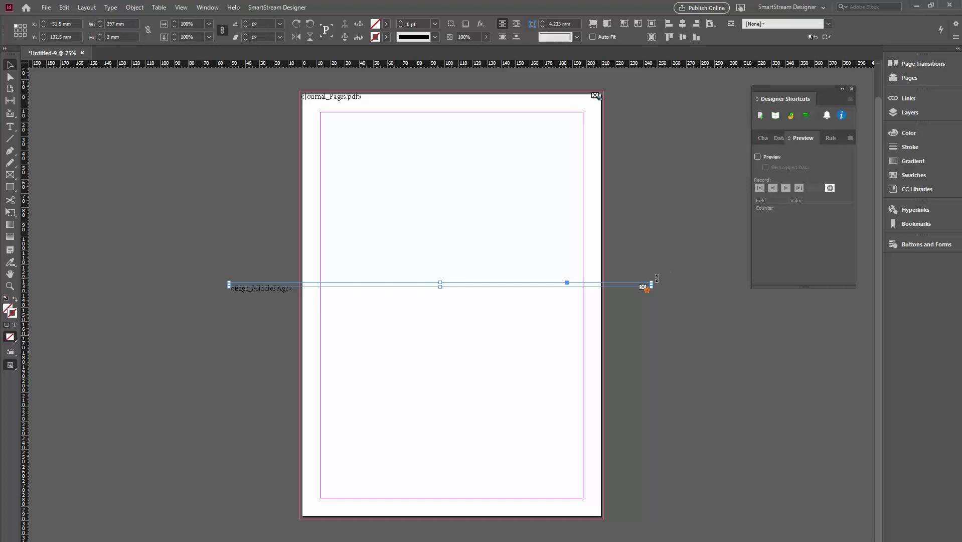
Rotate the Edge_MiddlePage frame -90° and place it along the right page edge at X 212 mm, Y 0
left_click_drag(657, 279, 454, 380)
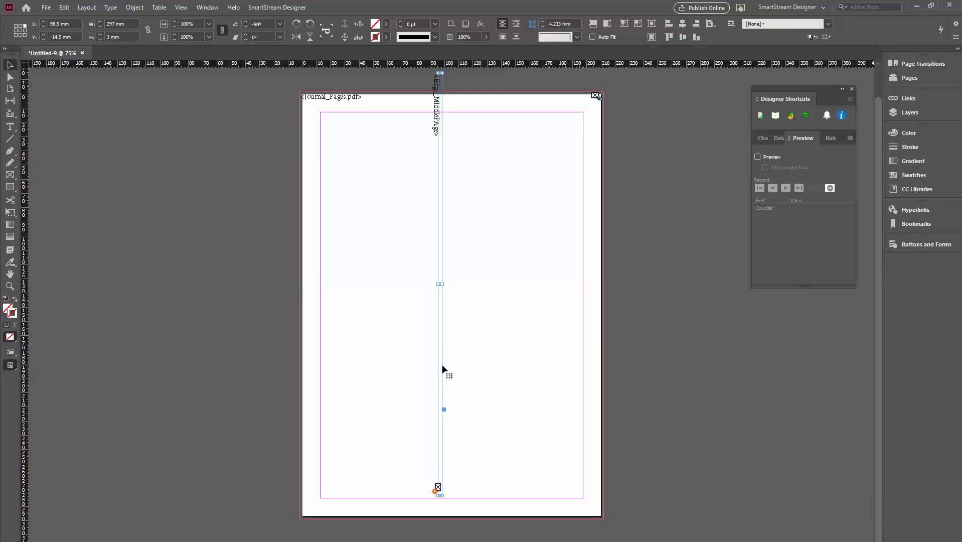
left_click_drag(544, 387, 604, 393)
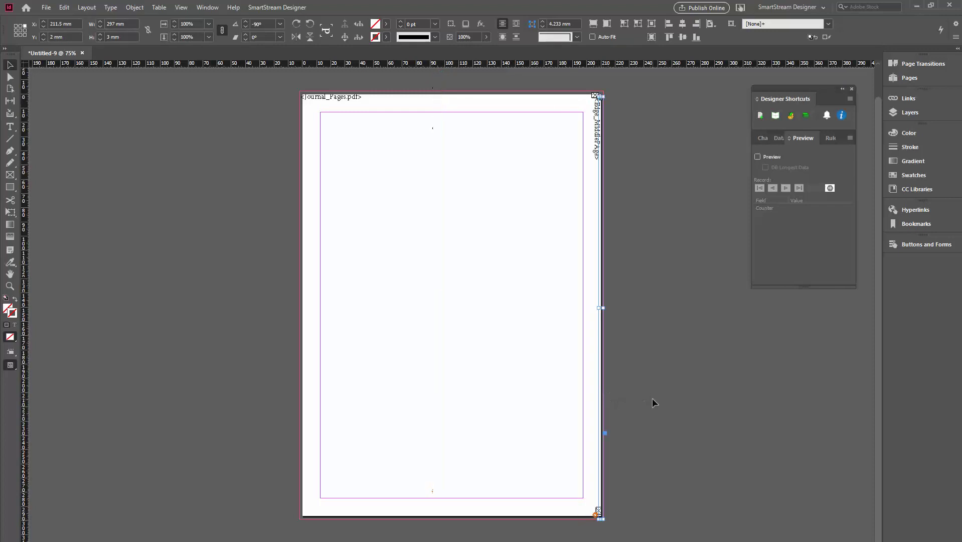
key("Right")
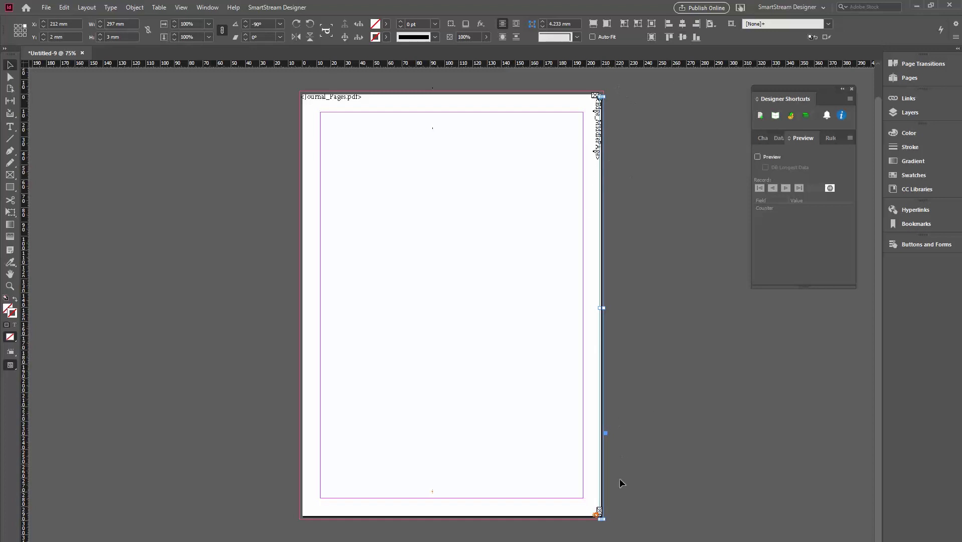
left_click(679, 37)
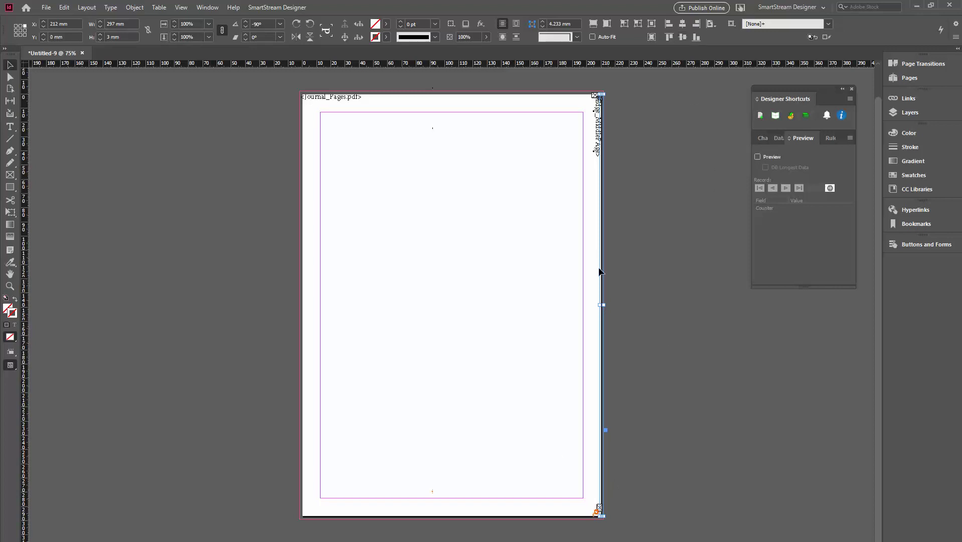
left_click(615, 478)
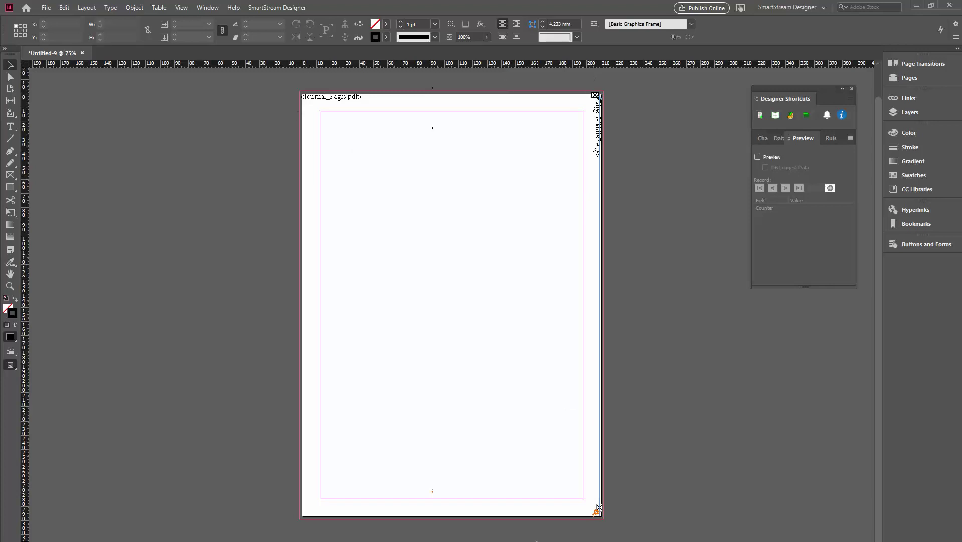
Draw a thin strokeless rectangle frame across the page, sized 210 × 3 mm
left_click(10, 174)
left_click_drag(299, 292, 587, 301)
key("slash")
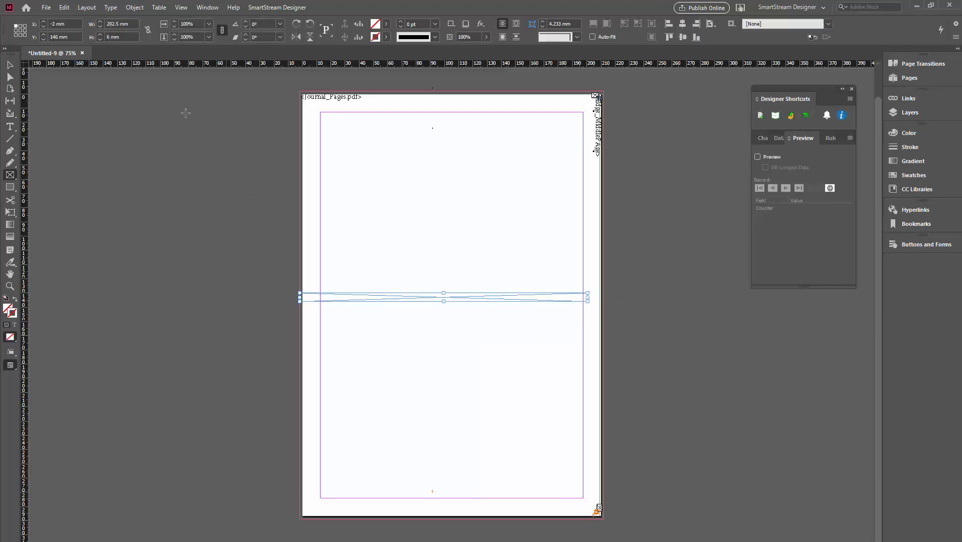
double_click(115, 23)
type("210")
key("Tab")
type("3")
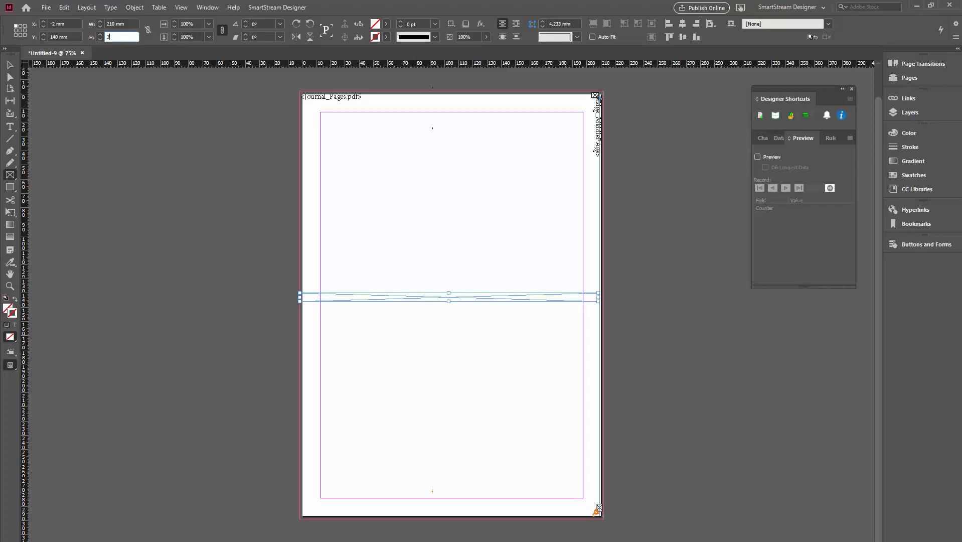
key("Tab")
left_click(10, 64)
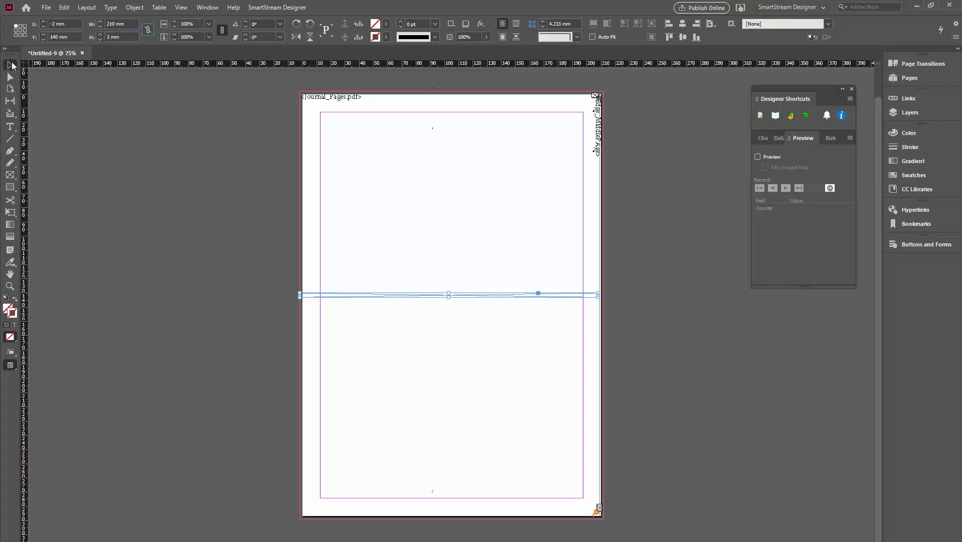
Add a new Dynamic Image channel for the frame using HP Edge Printing and open its edge template
left_click(767, 140)
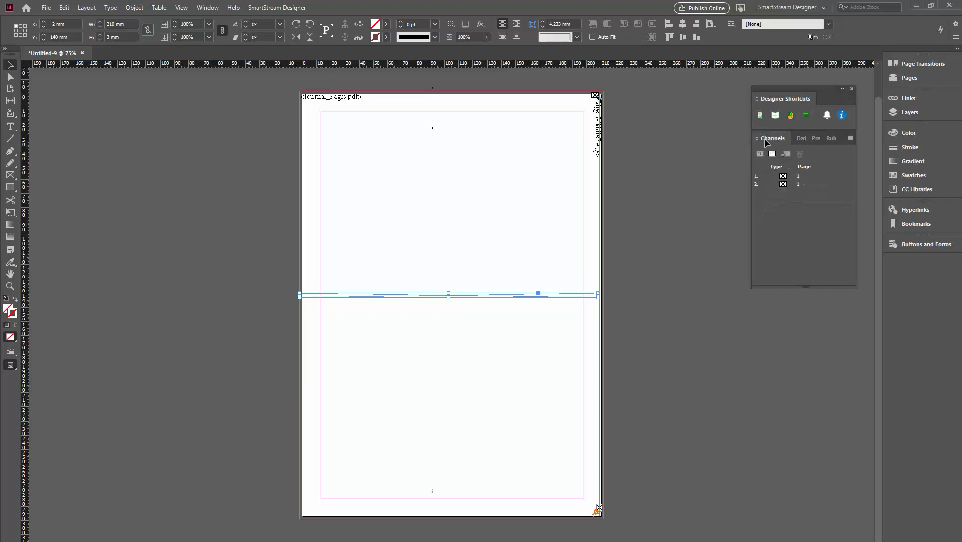
left_click(772, 154)
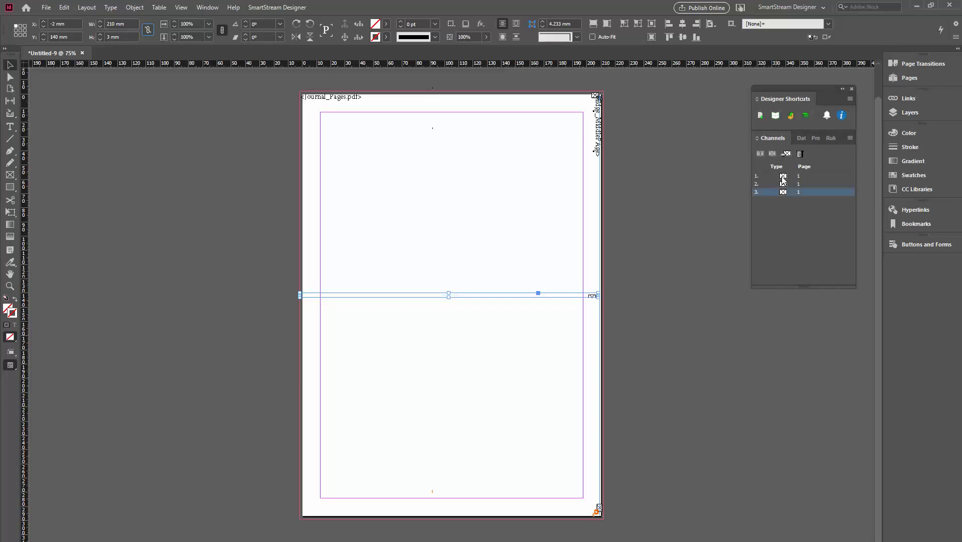
double_click(791, 193)
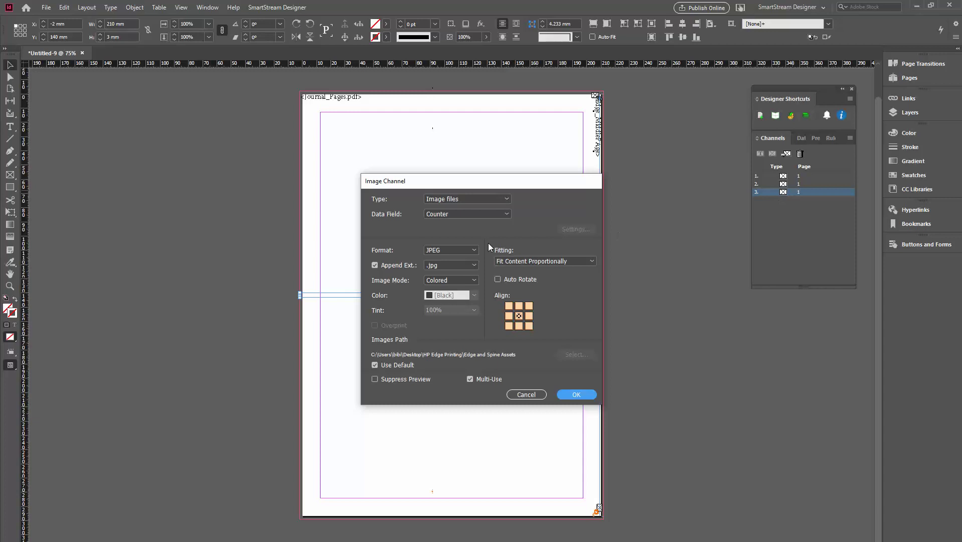
left_click(464, 202)
left_click(459, 232)
left_click(453, 216)
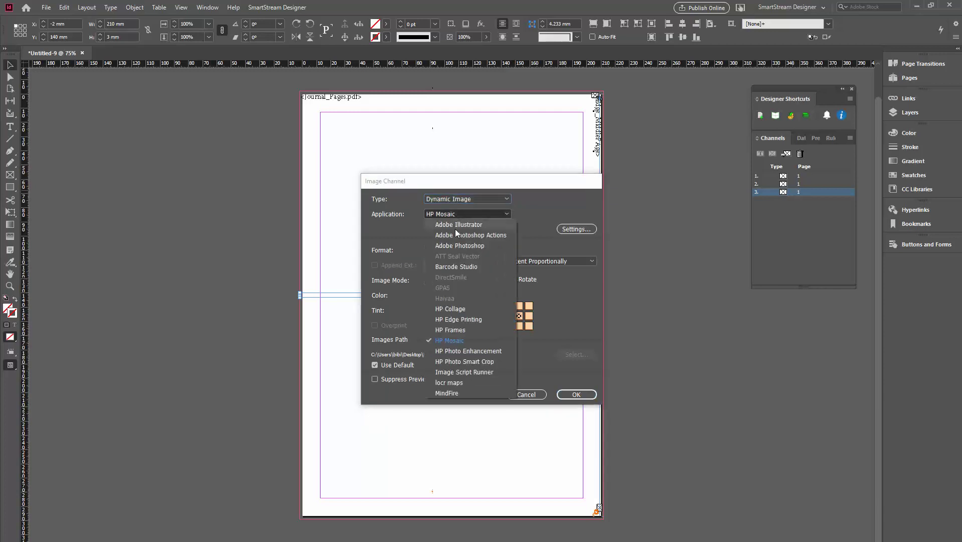
left_click(467, 312)
left_click(578, 230)
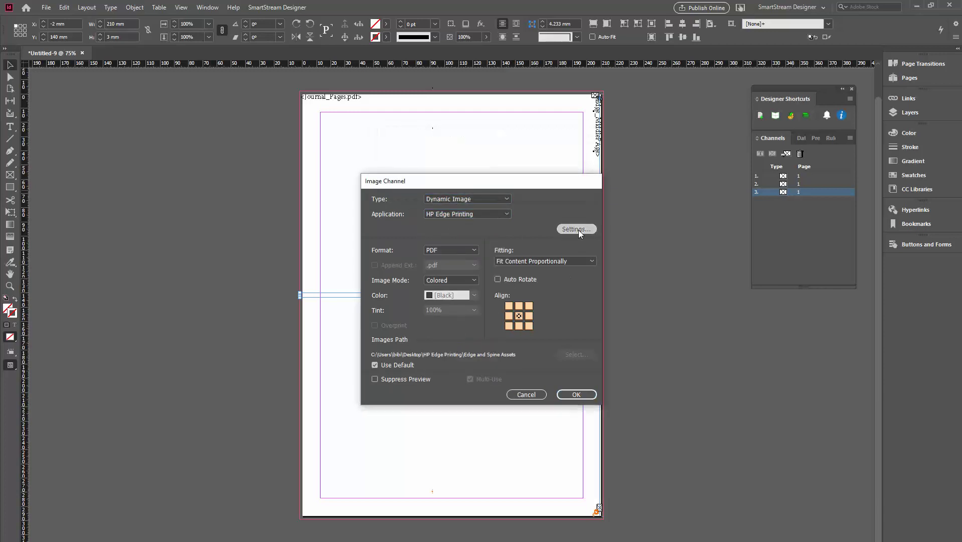
left_click(404, 362)
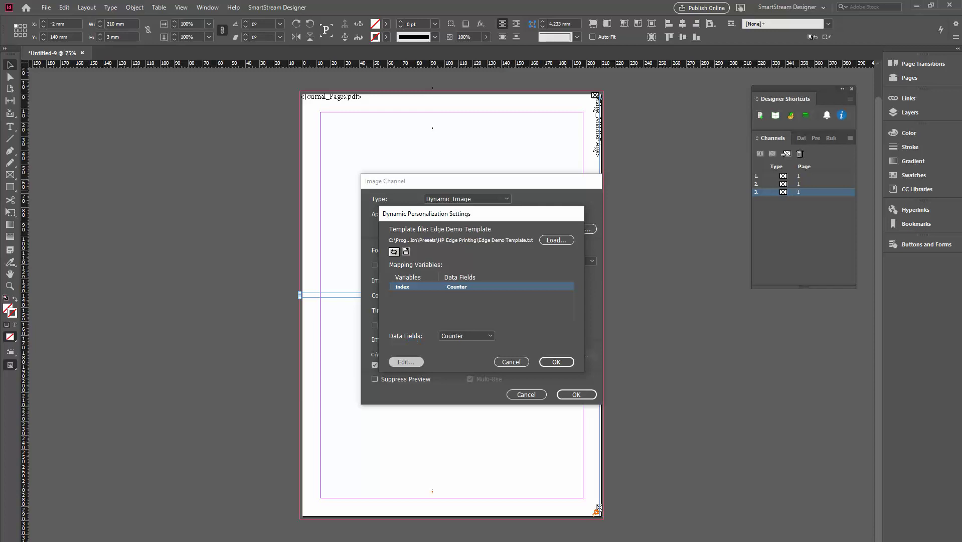
Use Top.pdf as the seed image with a count of 120
left_click(379, 240)
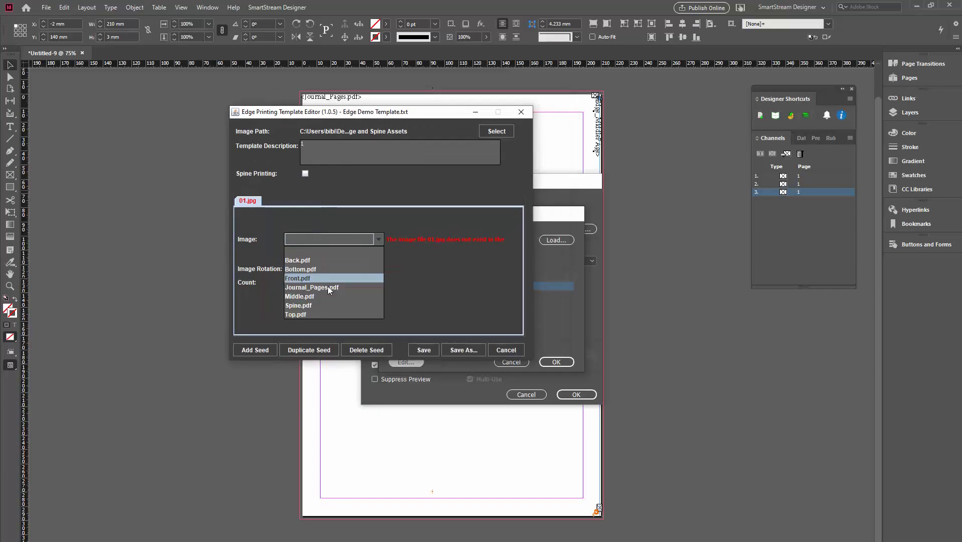
left_click(316, 314)
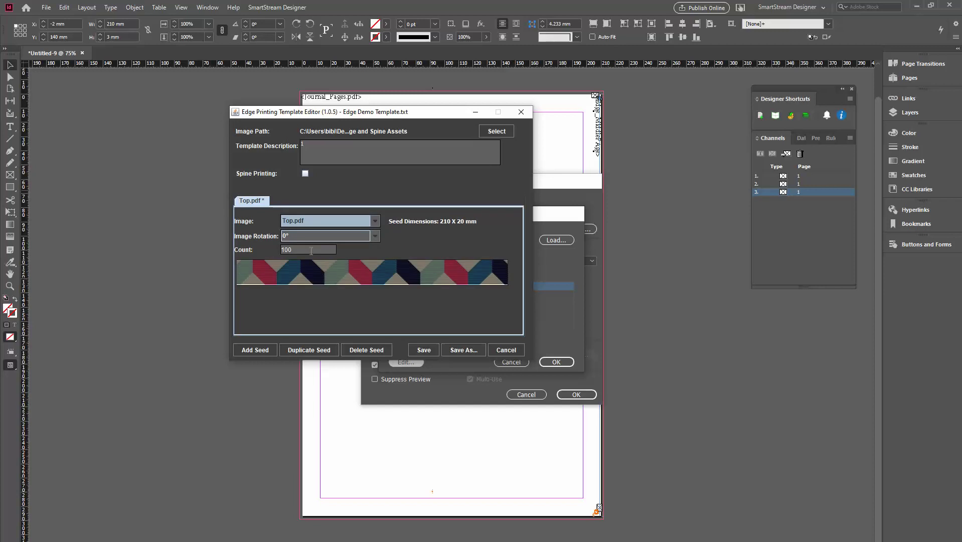
left_click_drag(310, 250, 255, 251)
type("120")
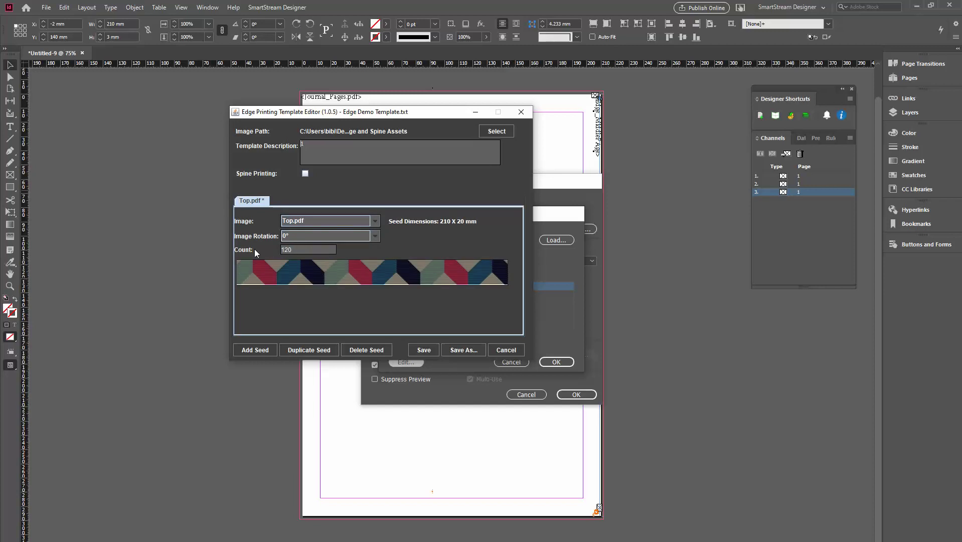
Save the template as Edge_Top and apply it to the frame's image channel
left_click(453, 346)
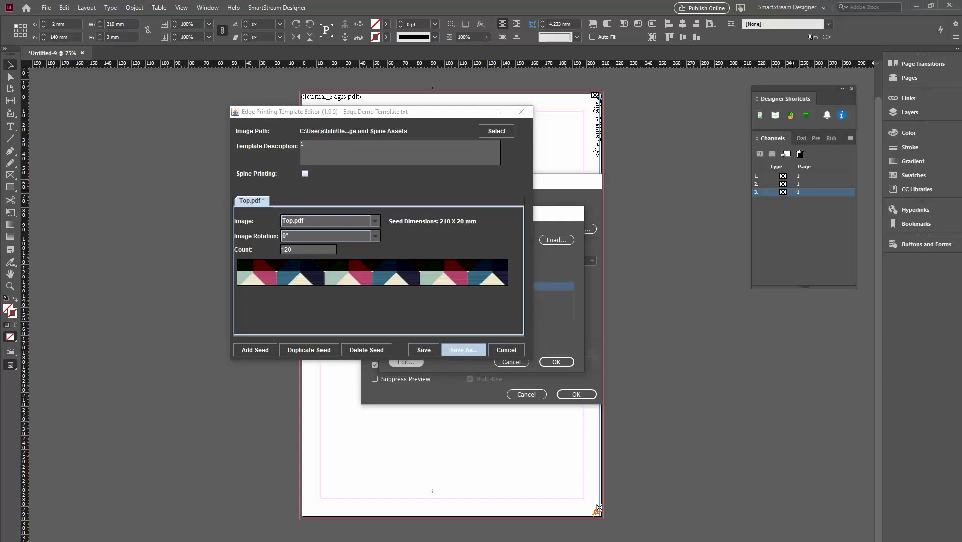
double_click(507, 240)
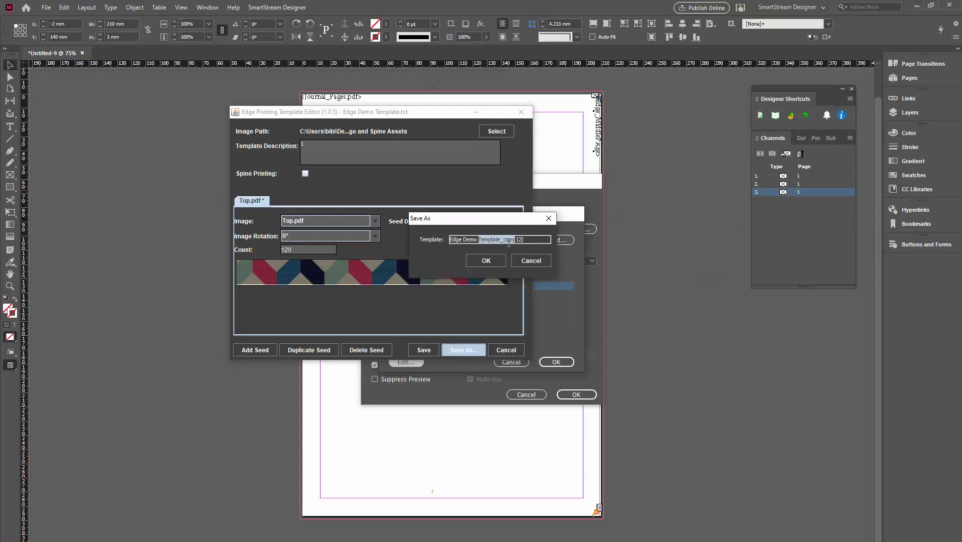
triple_click(507, 239)
type("Edge_Top")
left_click(486, 260)
left_click(553, 360)
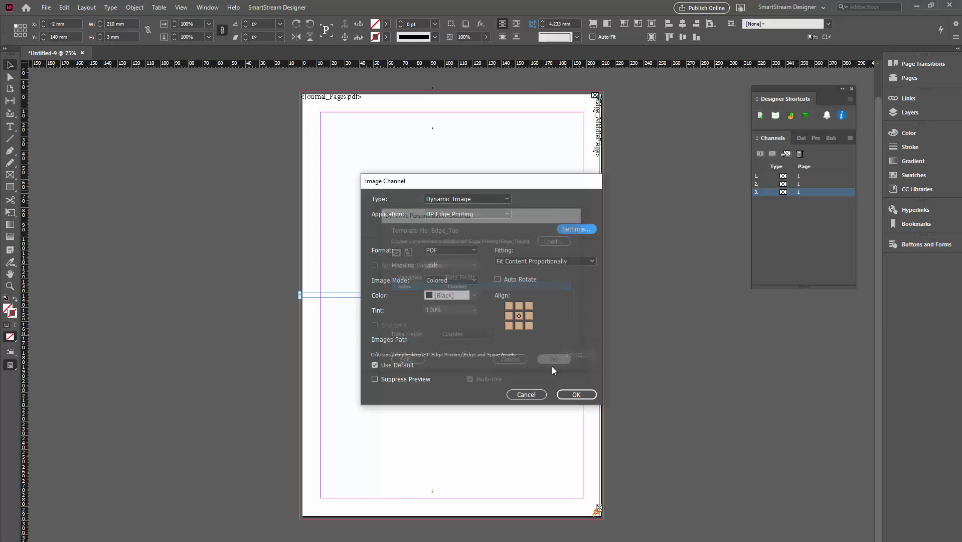
left_click(576, 393)
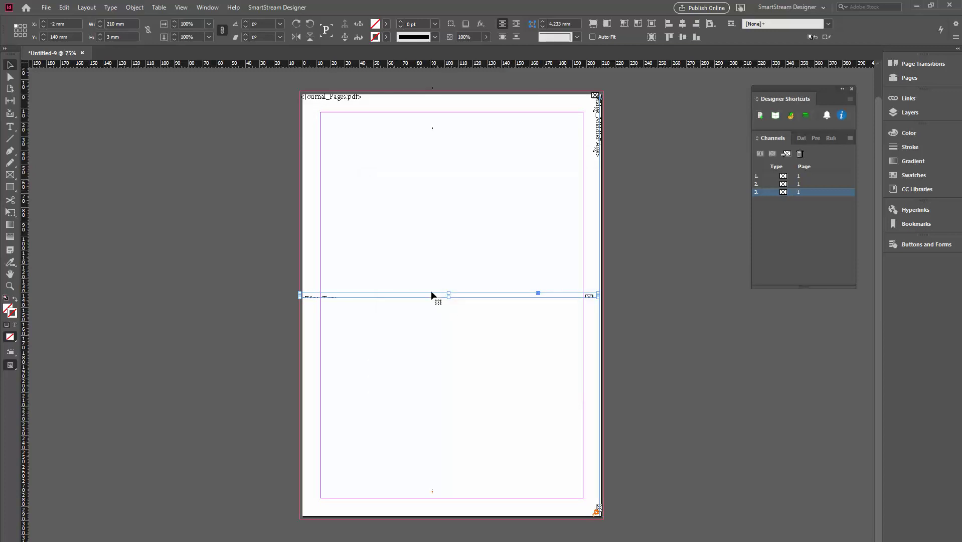
Centre the Edge_Top frame horizontally and set it on the page's bottom edge at Y 296 mm
left_click_drag(431, 292, 451, 93)
left_click(683, 25)
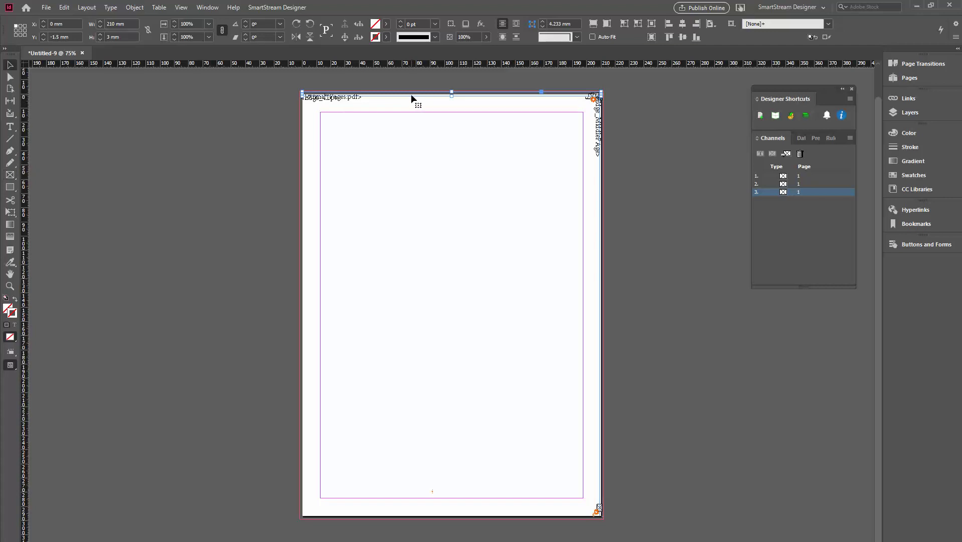
left_click_drag(411, 96, 386, 516)
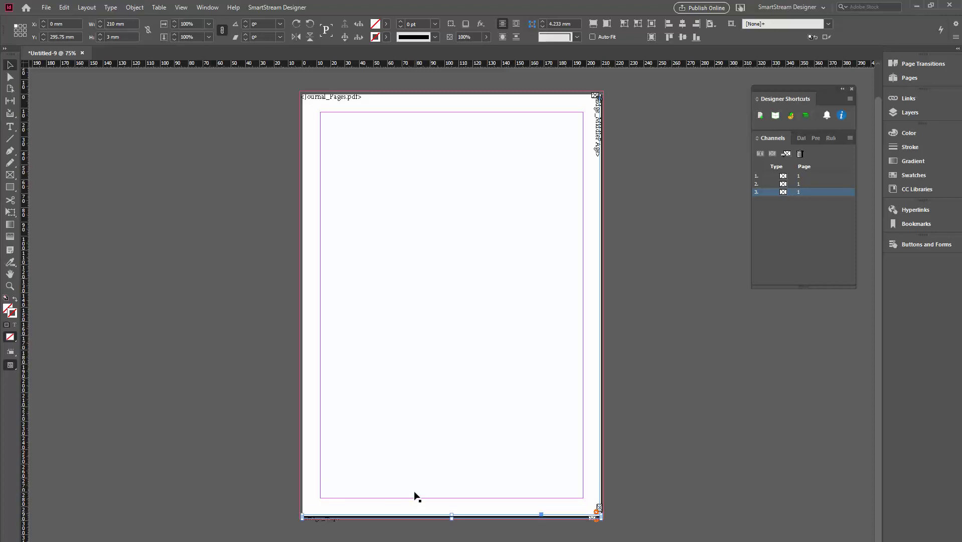
key("Down")
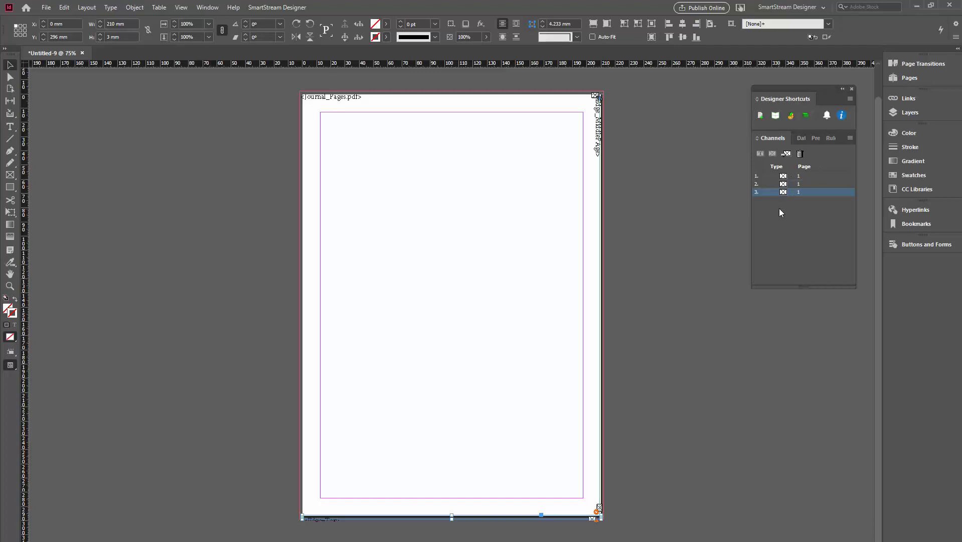
Open channel 3's edge template and choose Bottom.pdf as the seed image
double_click(784, 194)
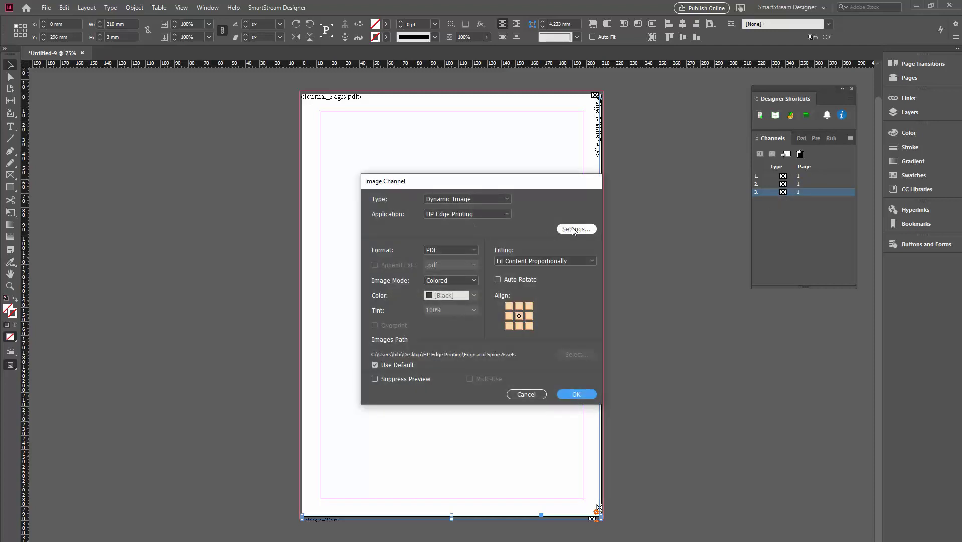
left_click(575, 229)
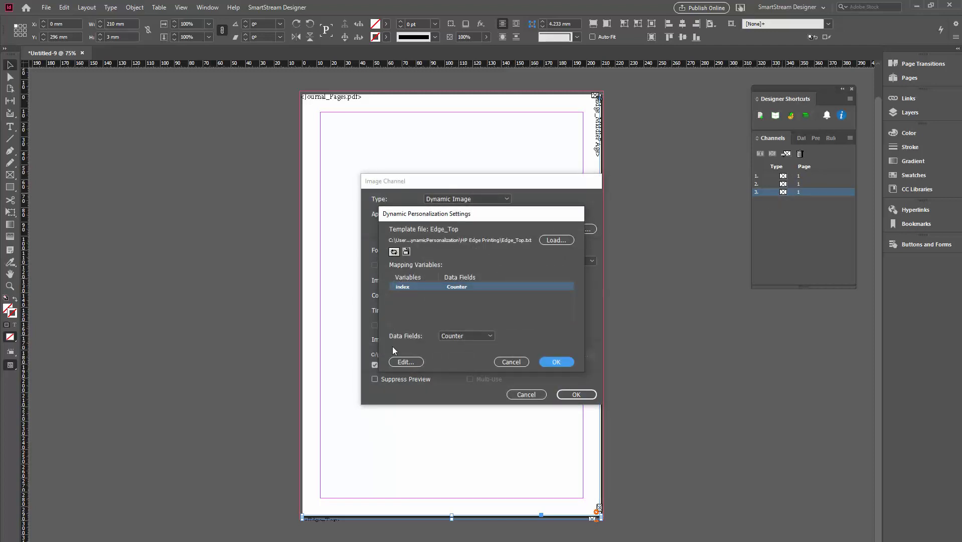
left_click(406, 363)
left_click(463, 279)
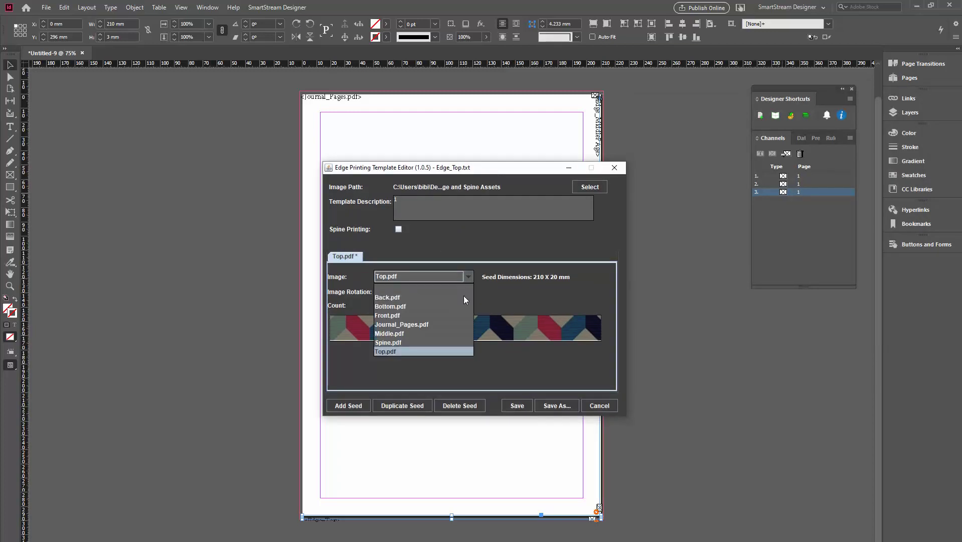
left_click(462, 307)
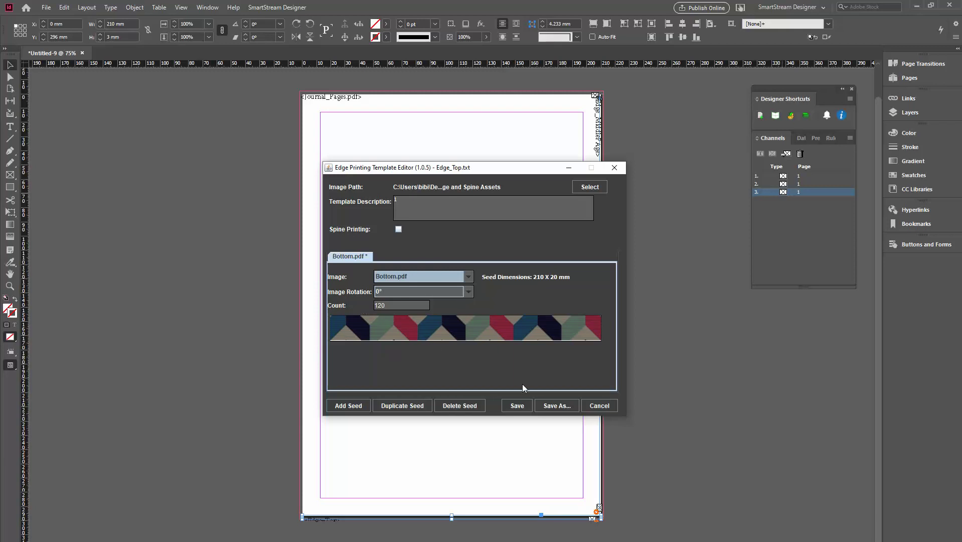
Save the template as Edge_Bottom and apply it to channel 3's image settings
left_click(545, 407)
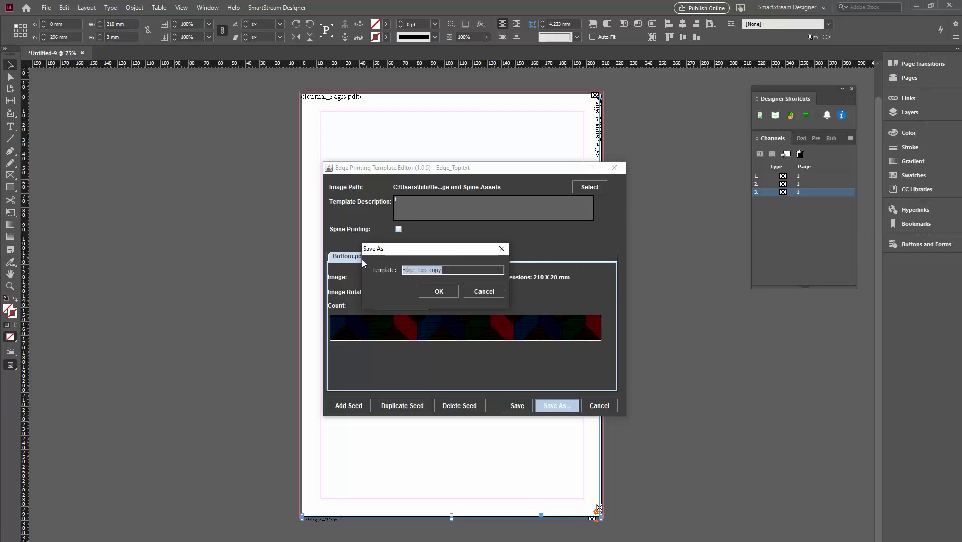
type("Edge")
left_click(439, 292)
left_click(574, 393)
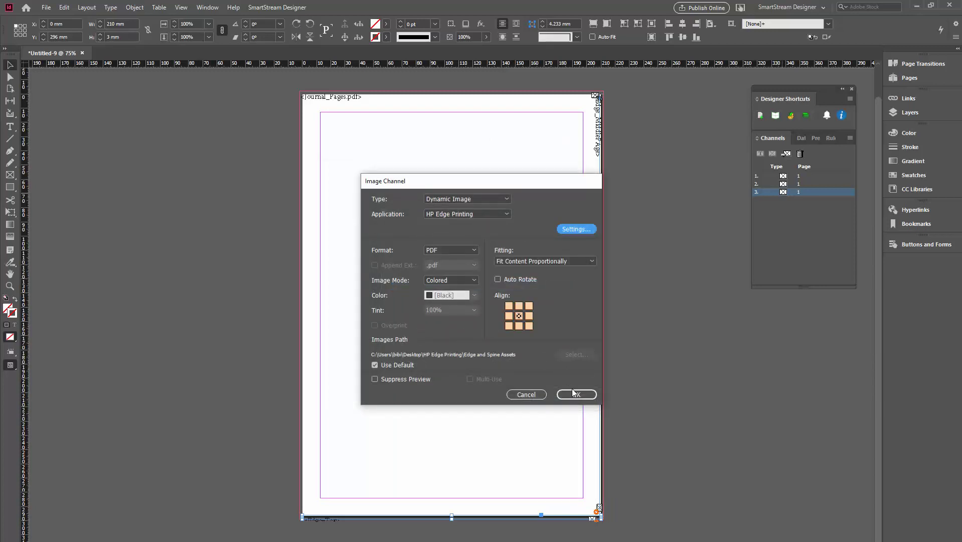
left_click(574, 393)
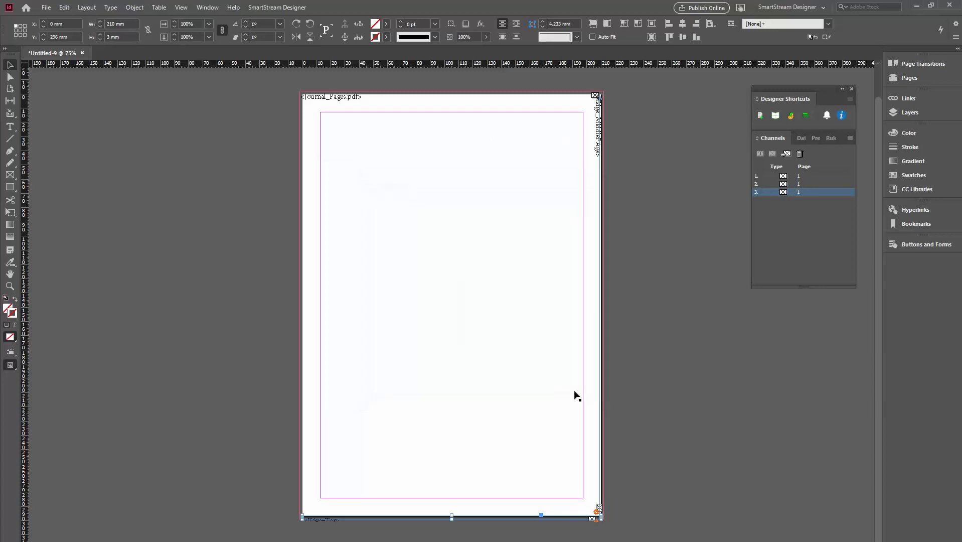
left_click(813, 141)
Check the per-record preview, then return to placeholder view with nothing selected
left_click(757, 157)
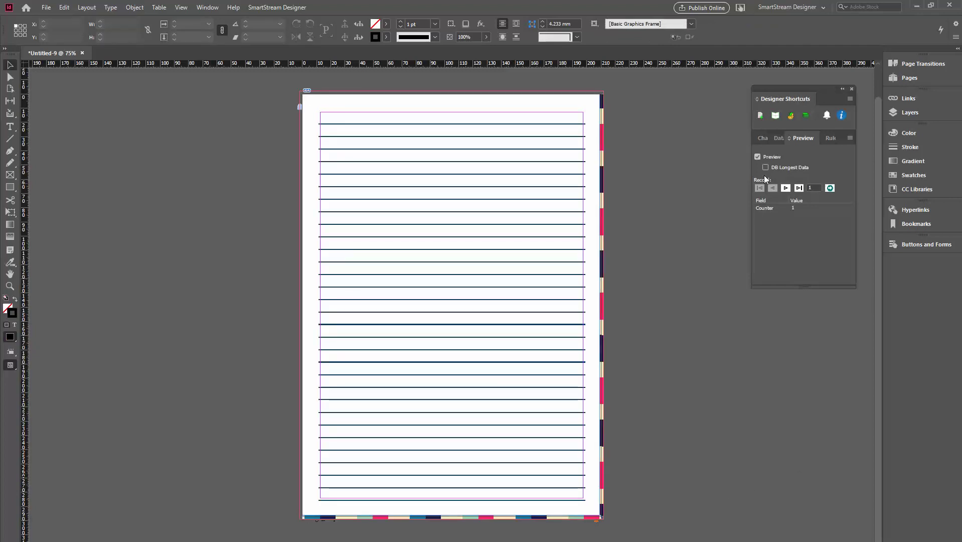
left_click(757, 157)
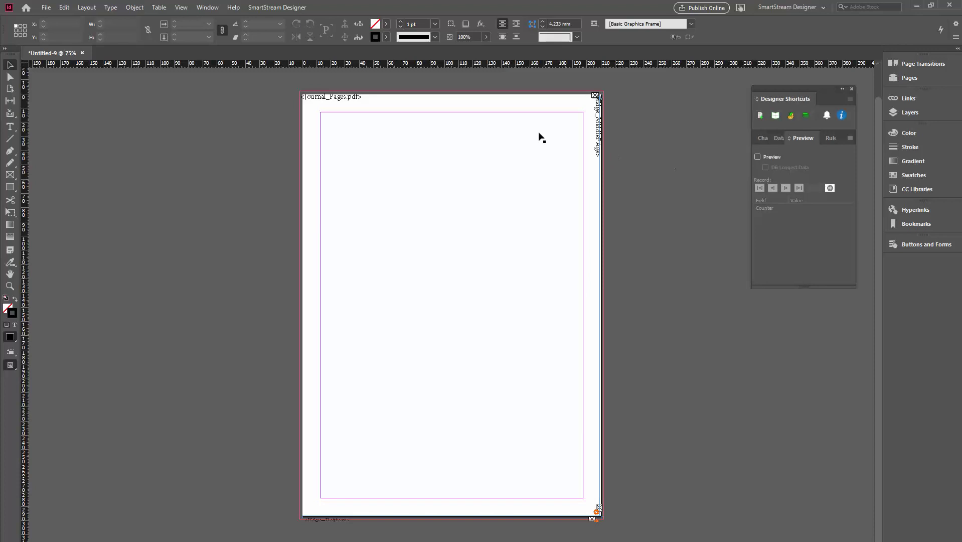
left_click(421, 94)
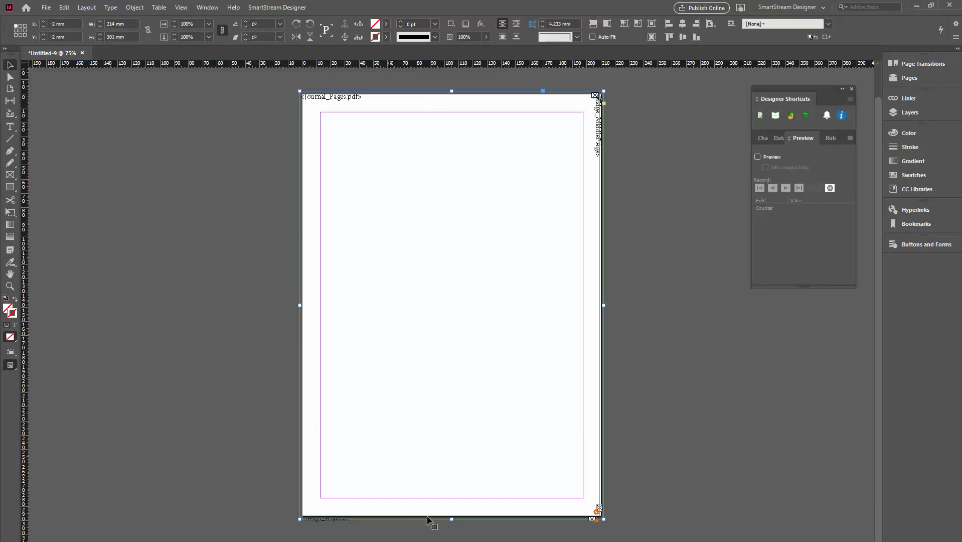
left_click(618, 508)
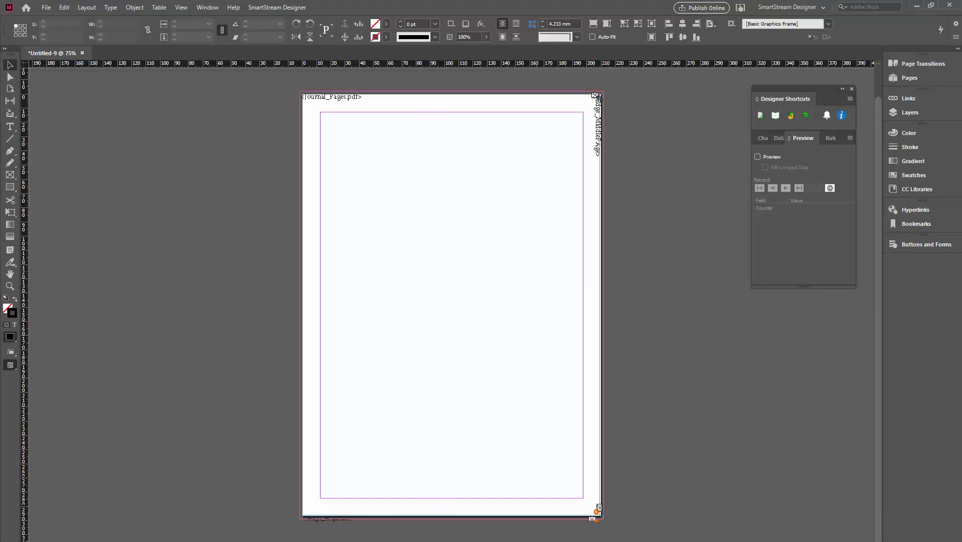
left_click(500, 517)
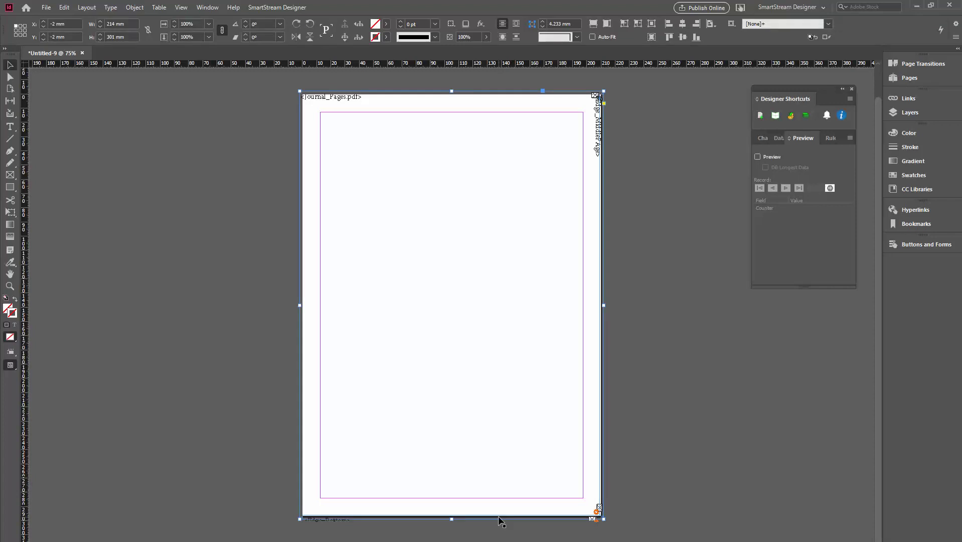
left_click(63, 376)
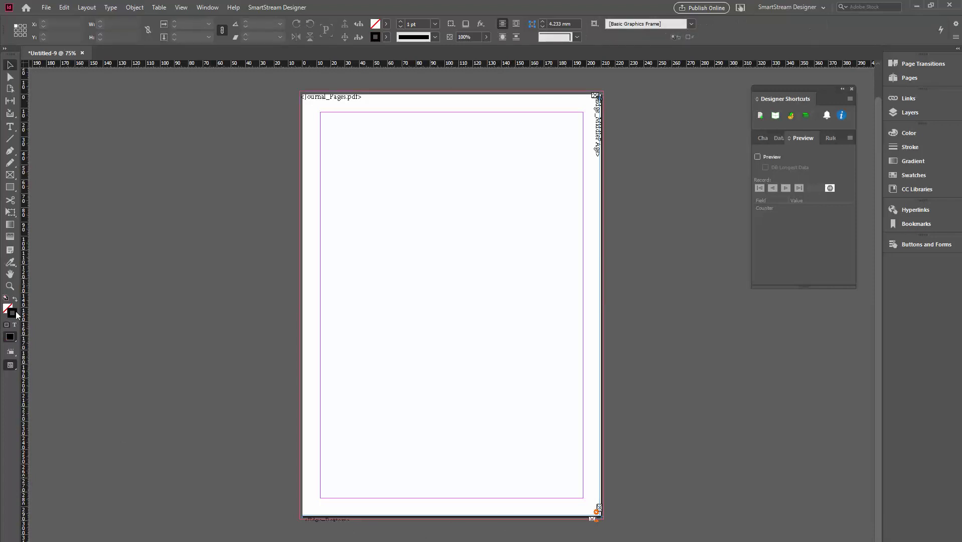
Zoom in on the bottom edge and duplicate the Edge_Bottom frame just above itself at Y 289 mm
left_click(9, 286)
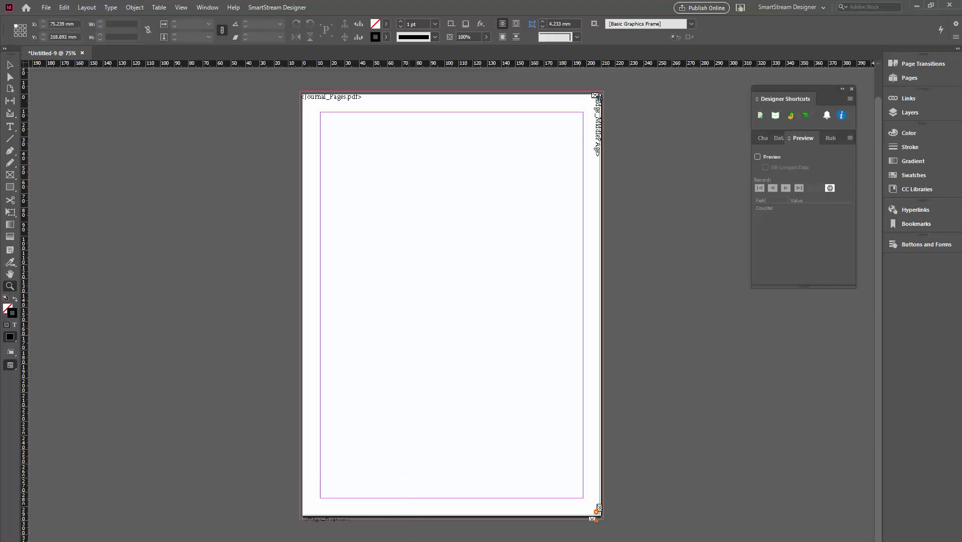
left_click_drag(281, 474, 411, 539)
left_click(9, 64)
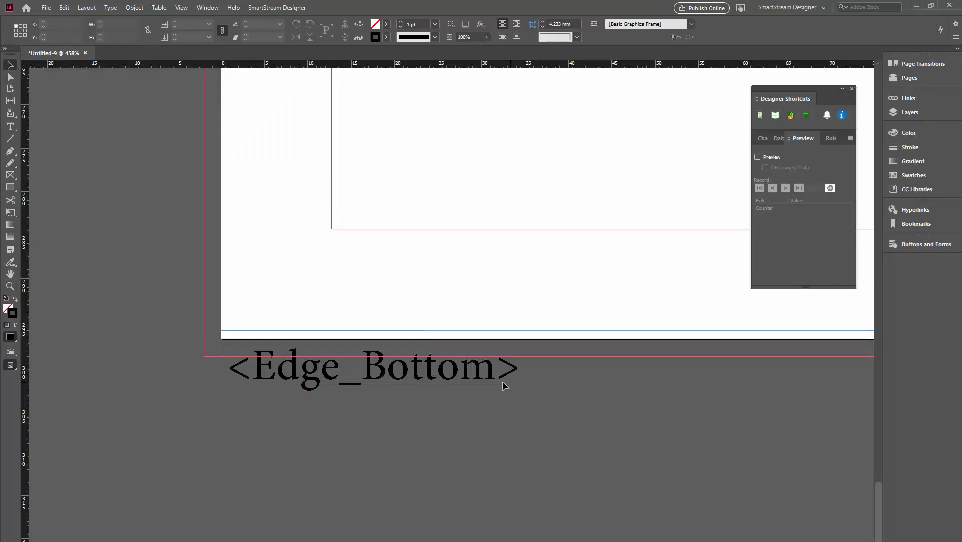
left_click(425, 333)
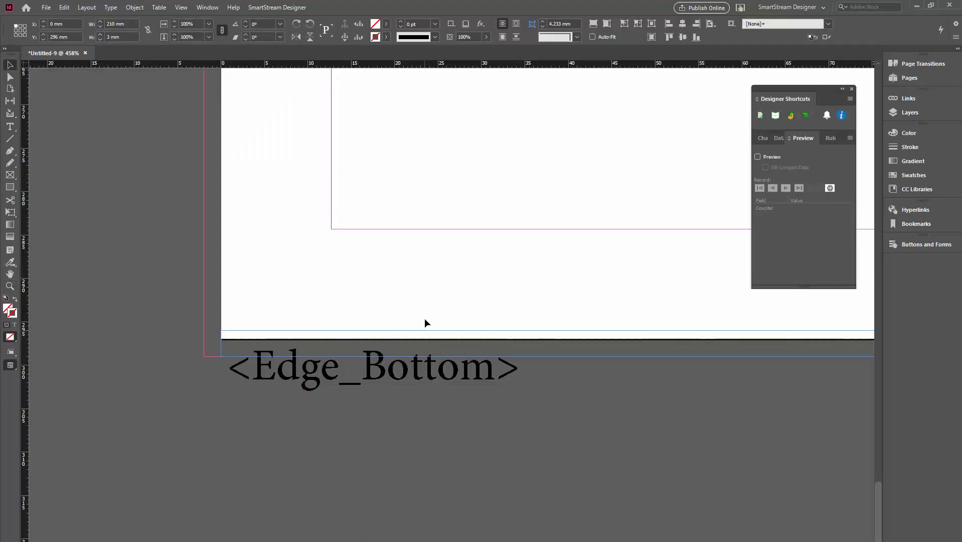
left_click_drag(425, 323, 423, 274, "alt")
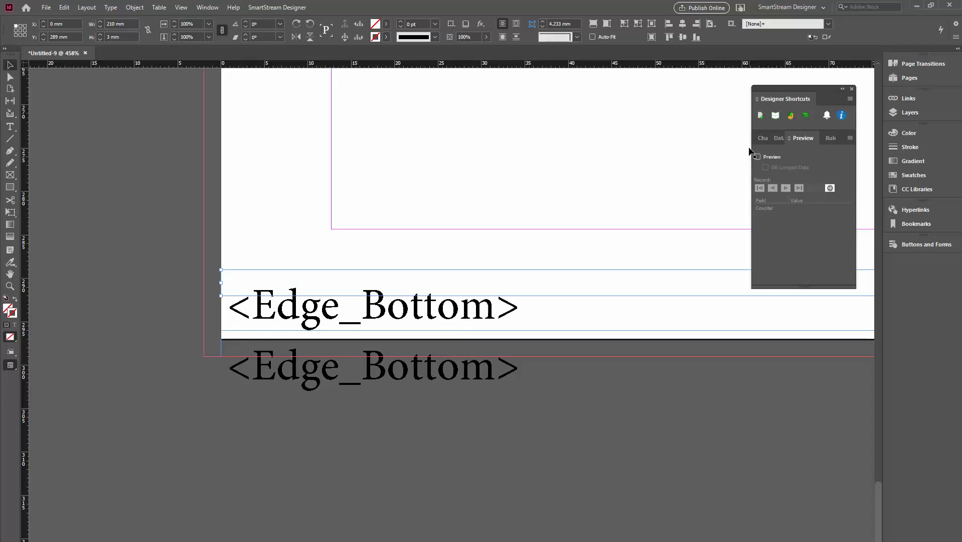
Show the Channels list, dismiss the first channel's edge settings, and zoom out to 100%
left_click(762, 138)
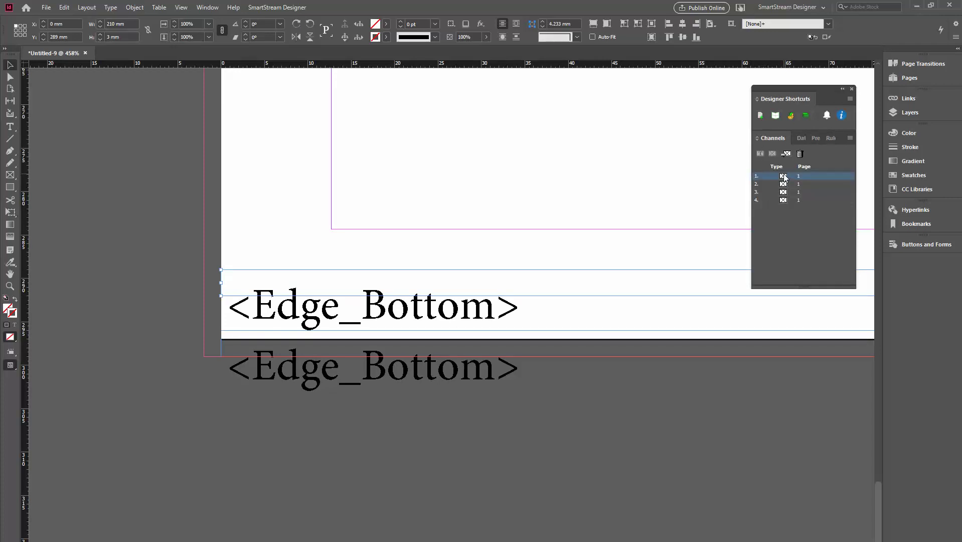
double_click(783, 177)
left_click(525, 396)
key("ctrl+minus")
key("ctrl+minus")
key("ctrl+minus")
key("ctrl+minus")
key("ctrl+minus")
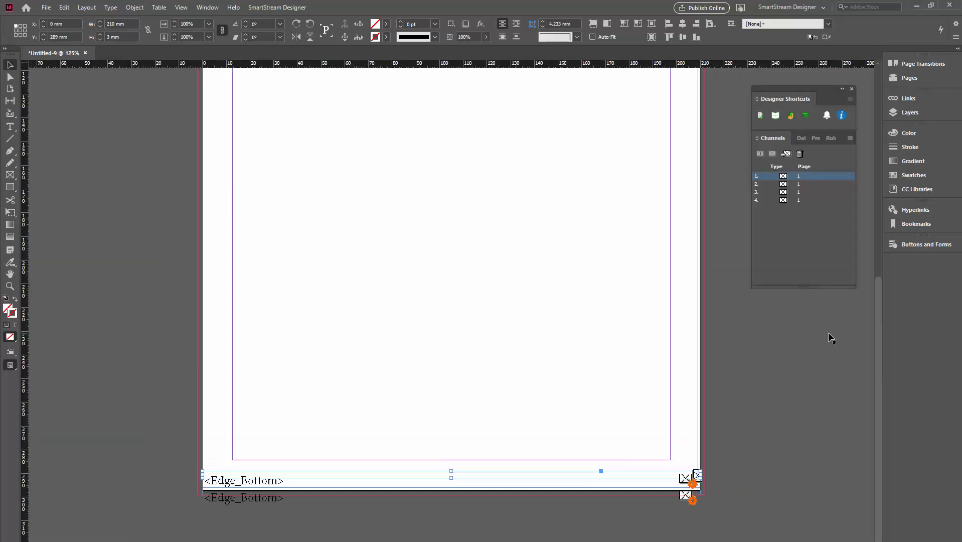
key("ctrl+minus")
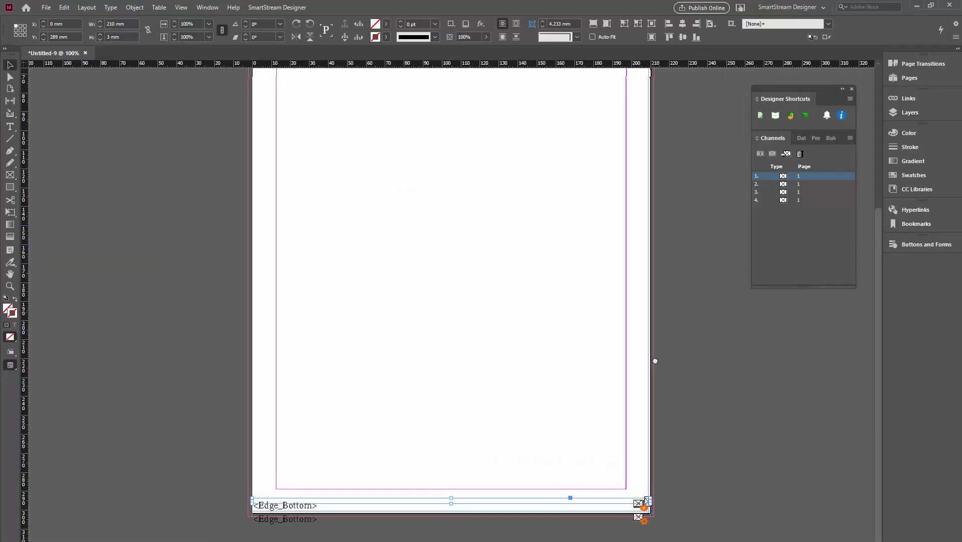
left_click_drag(655, 360, 707, 495)
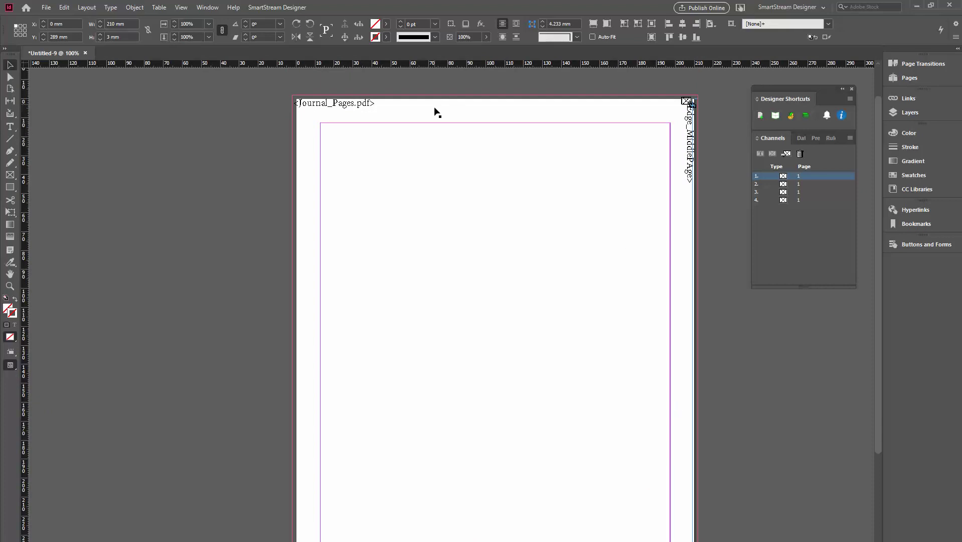
Select each of the four channels in turn, ending on the copied Edge_Bottom frame's channel
left_click(784, 185)
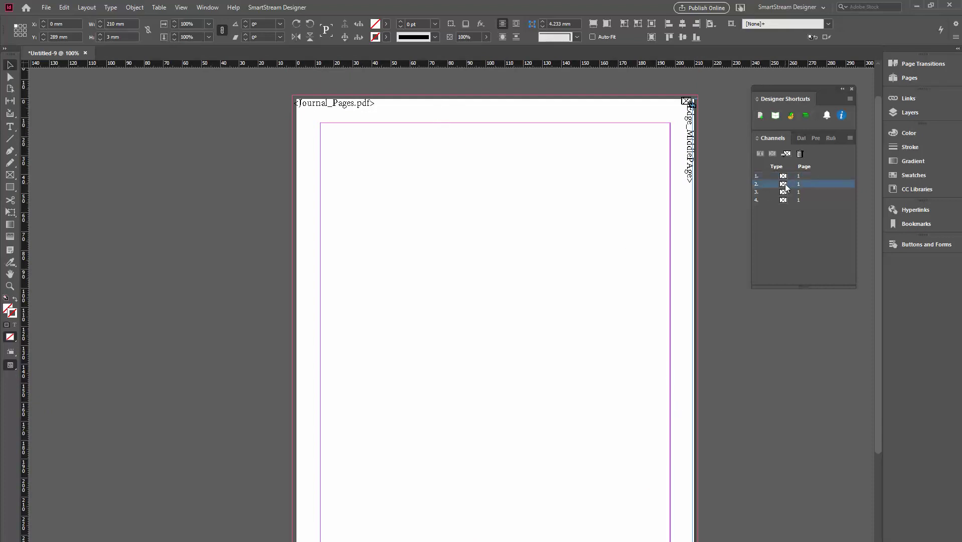
left_click(789, 192)
left_click(790, 200)
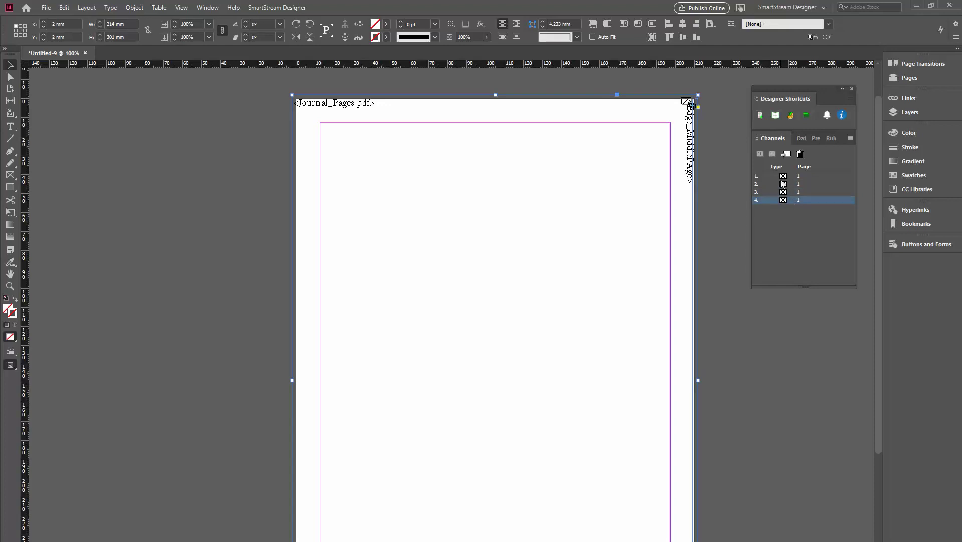
left_click(784, 176)
scroll(637, 346, "up", 1)
scroll(636, 362, "down", 5)
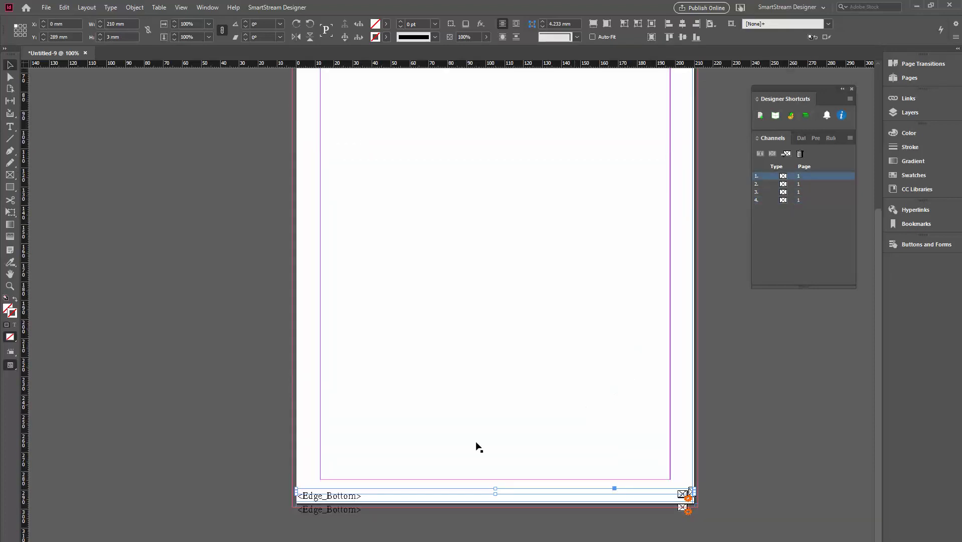
Load the Edge_Top template into channel 1 and move its frame to the page top at Y 0.5 mm
double_click(784, 178)
left_click(561, 229)
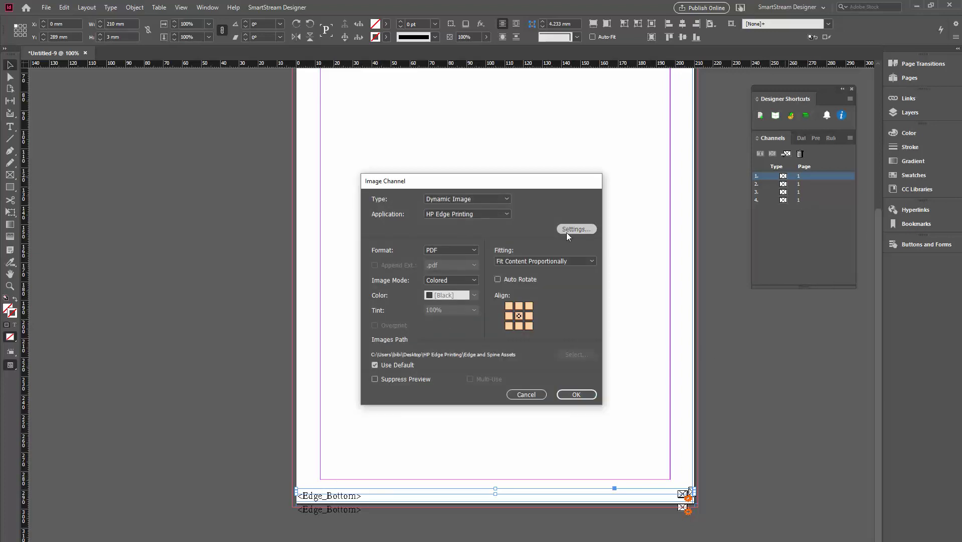
left_click(568, 238)
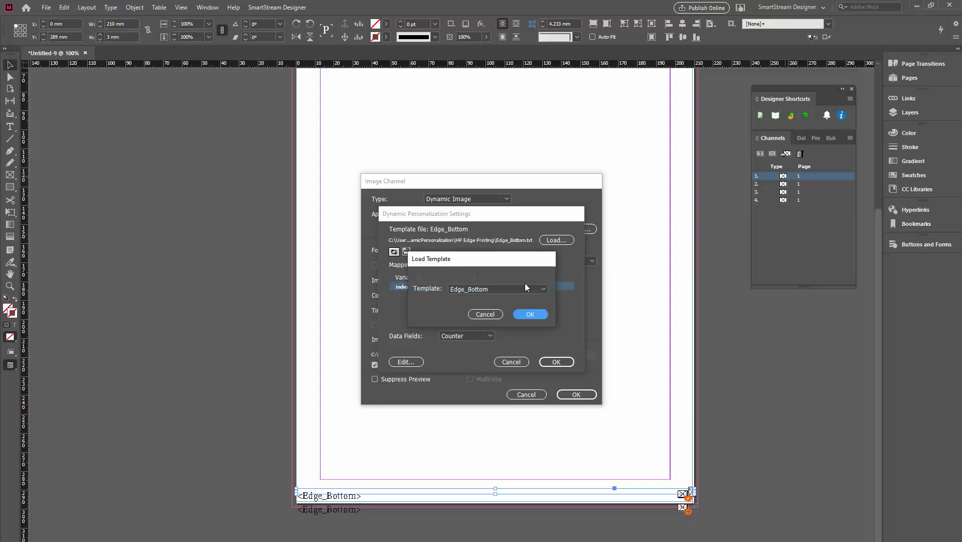
left_click(518, 288)
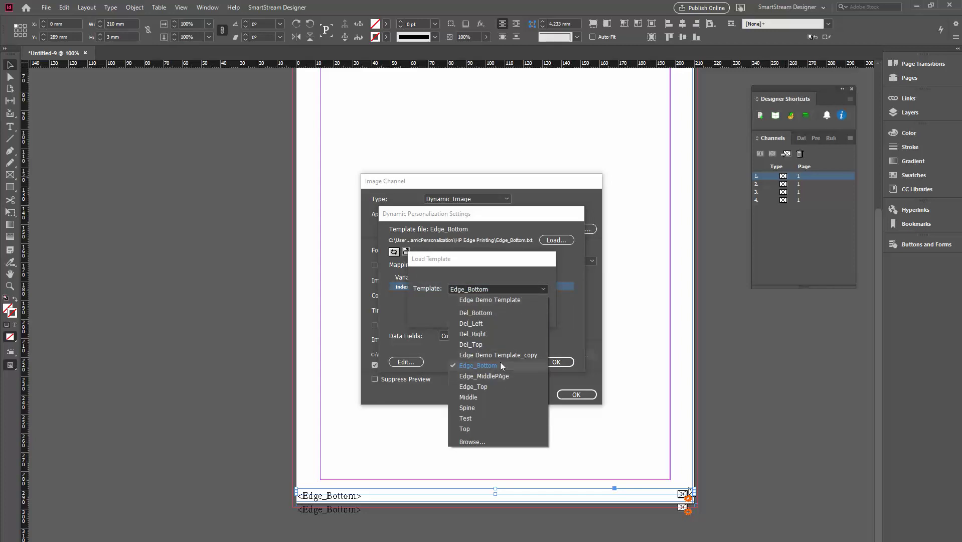
left_click(494, 387)
left_click(531, 314)
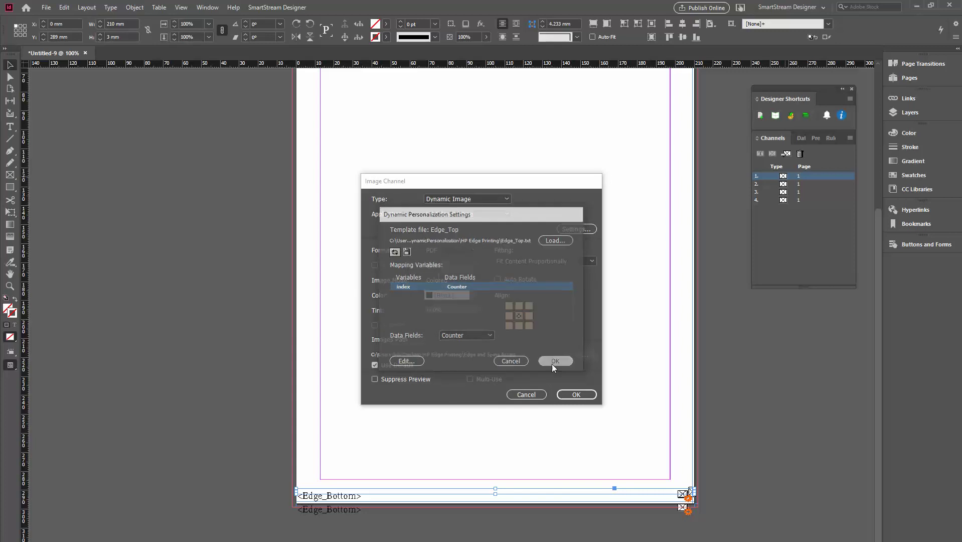
left_click(555, 362)
left_click(576, 395)
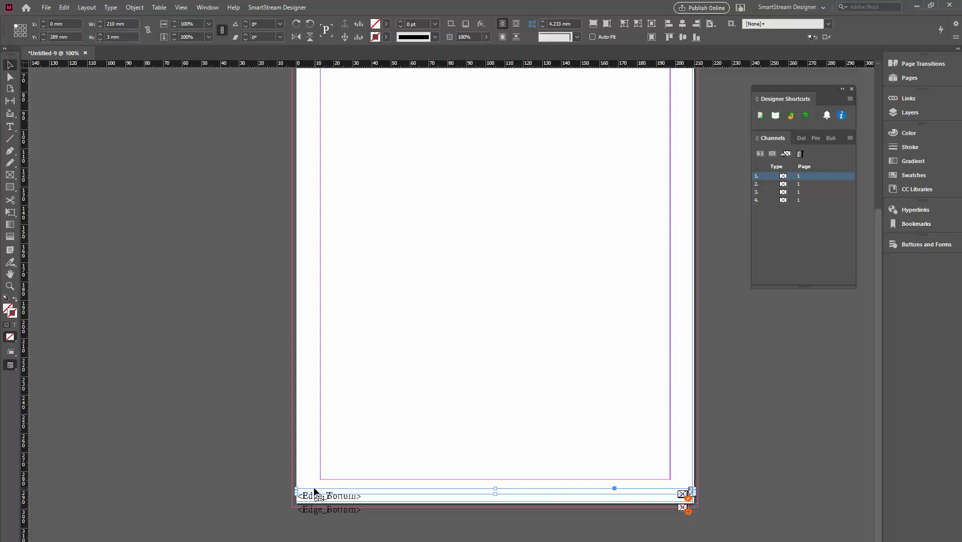
left_click_drag(314, 494, 373, 70)
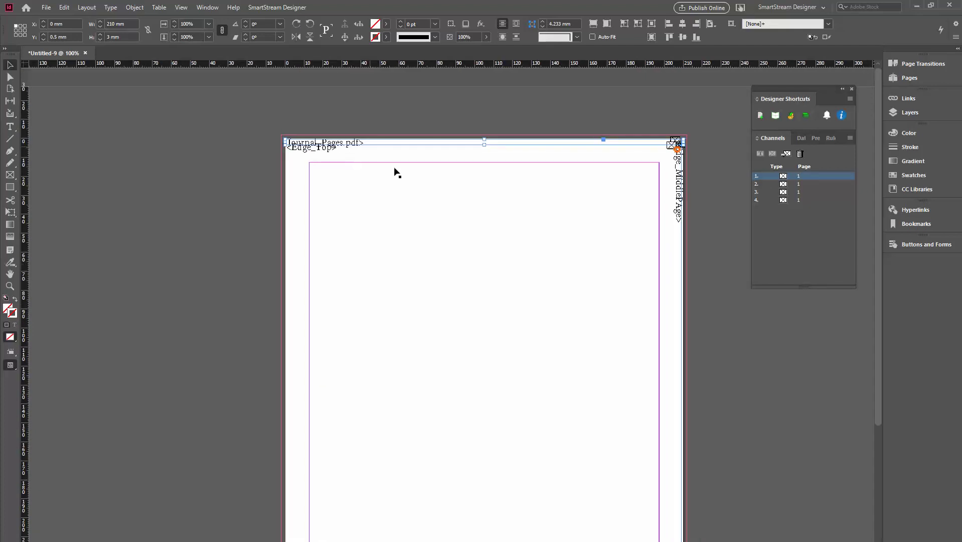
Nudge the top frame up two steps to the page edge and zoom out to the whole page
key("Up")
key("Up")
key("Up")
key("Up")
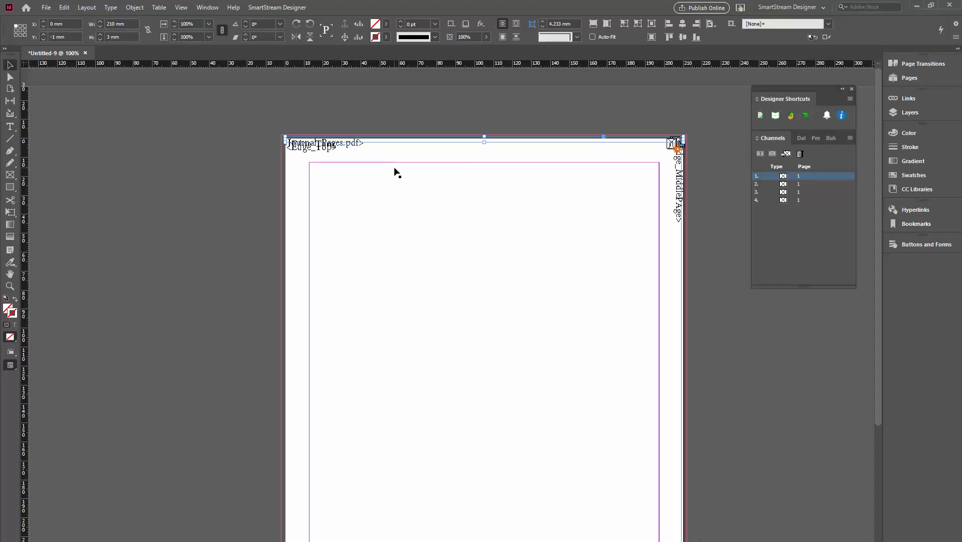
key("Up")
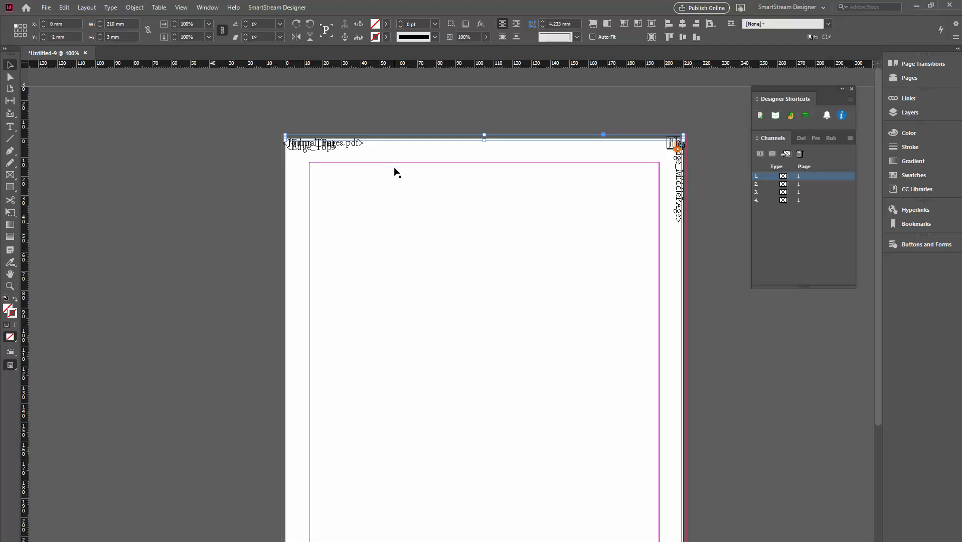
key("ctrl+minus")
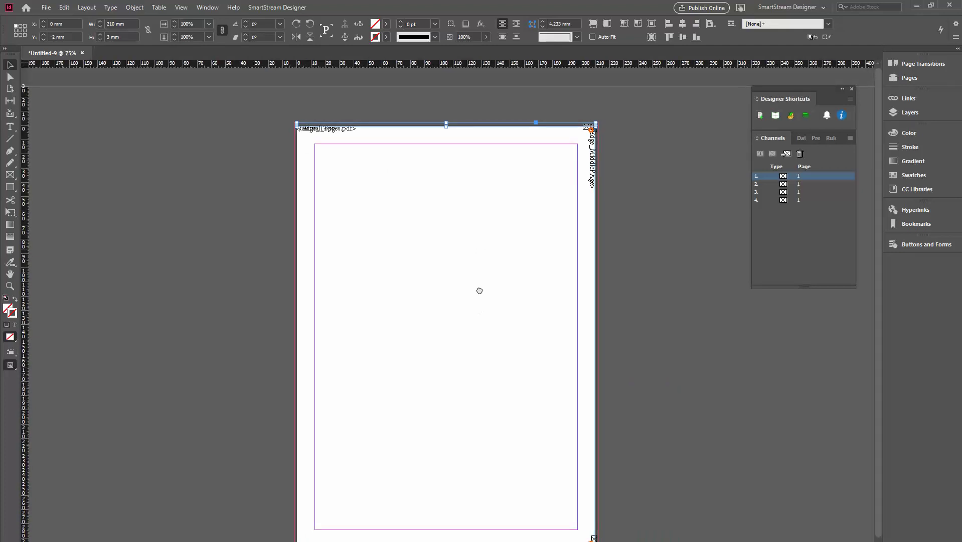
Turn on the per-record preview in Designer Shortcuts, then switch the data preview off
left_click(815, 142)
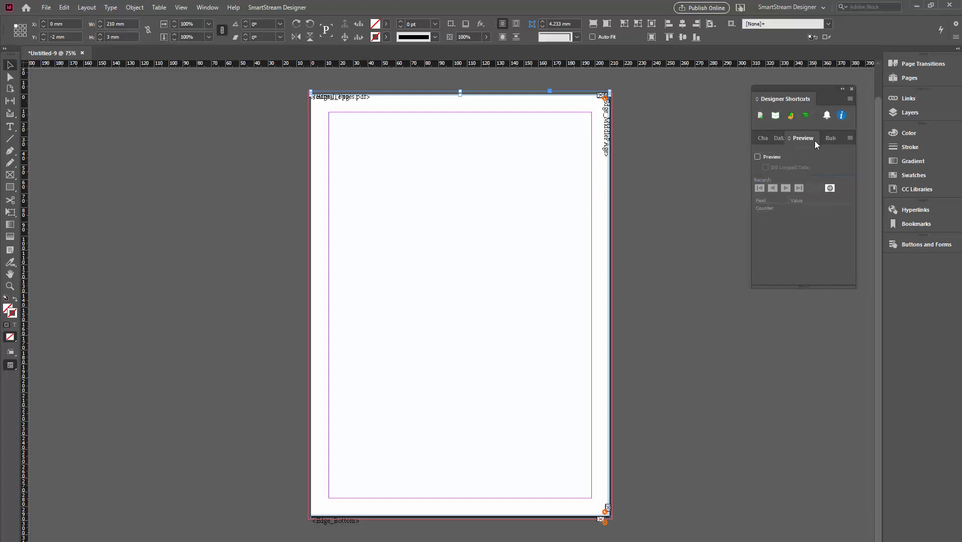
left_click(757, 157)
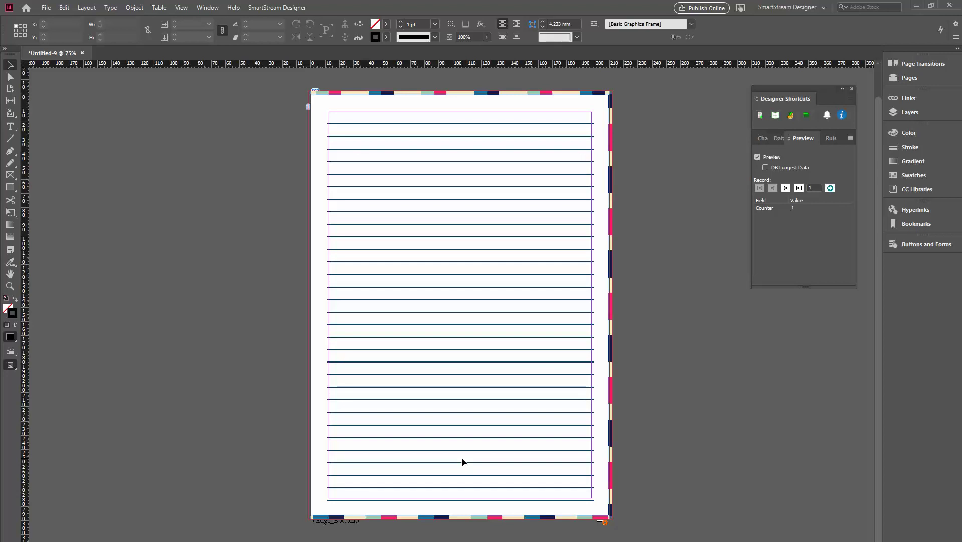
left_click(757, 157)
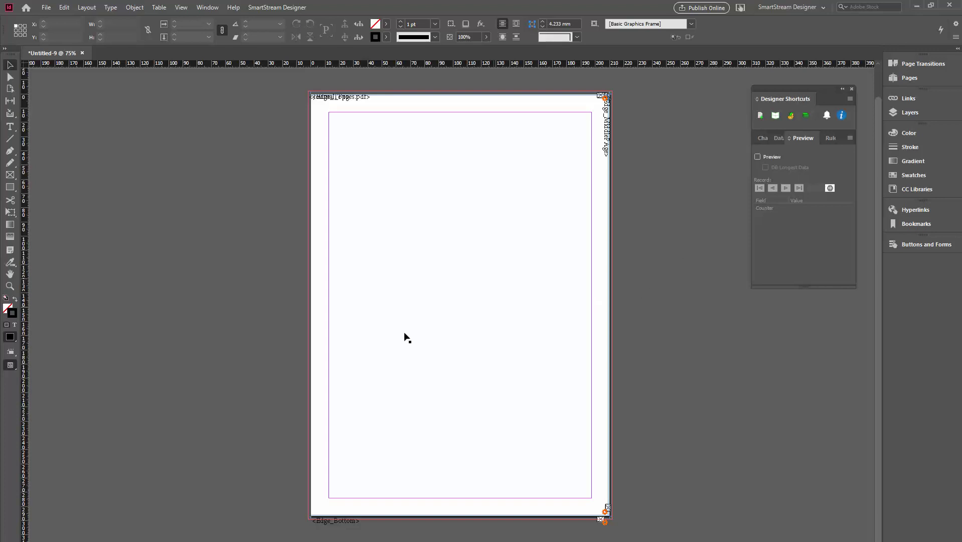
Minimize InDesign and the Boxes.jpg photo windows
left_click(917, 5)
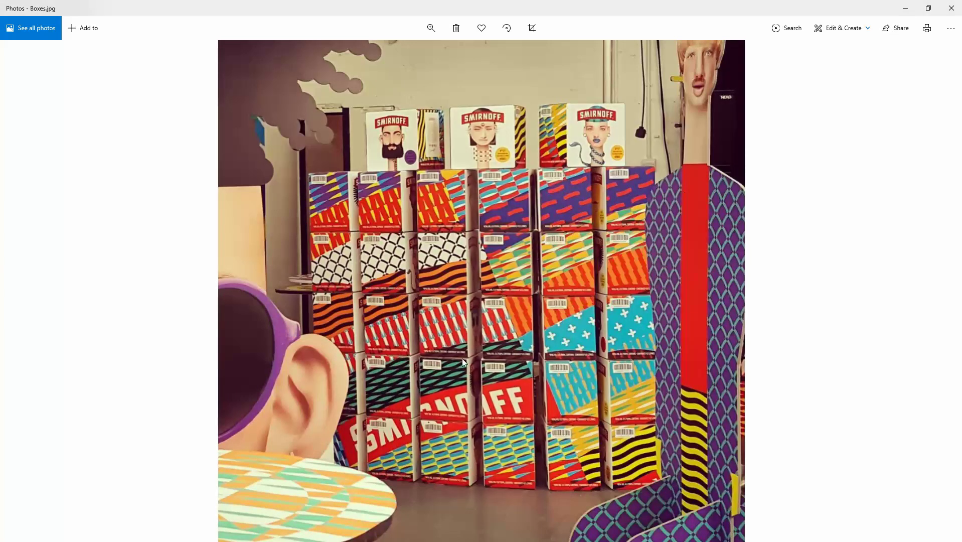
left_click(907, 8)
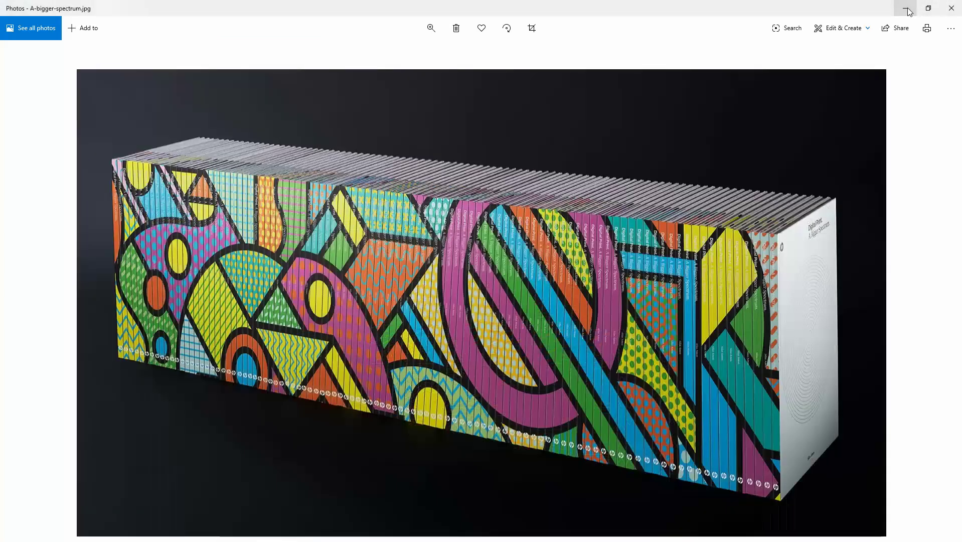
left_click(907, 9)
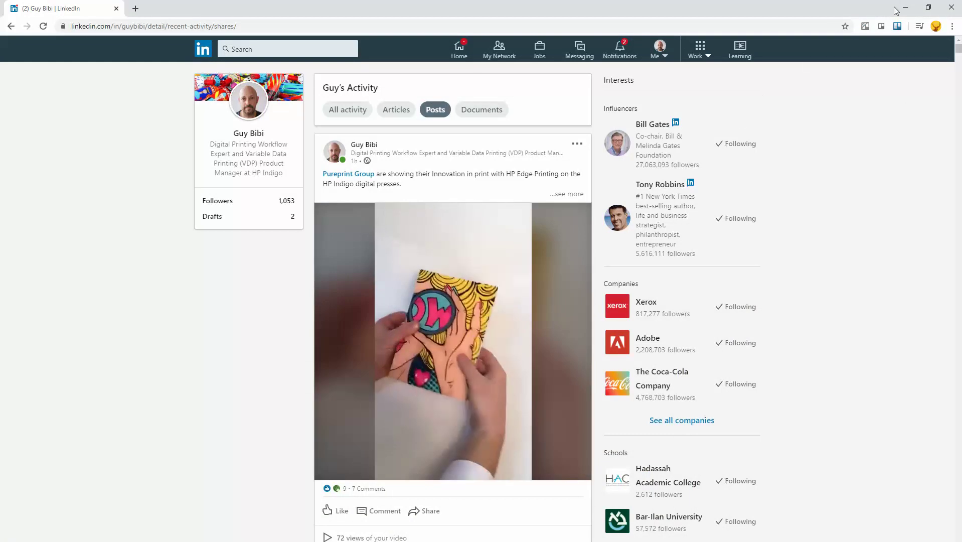
Minimize the browser and select Spine_Cover.indd in File Explorer
left_click(905, 8)
left_click(539, 261)
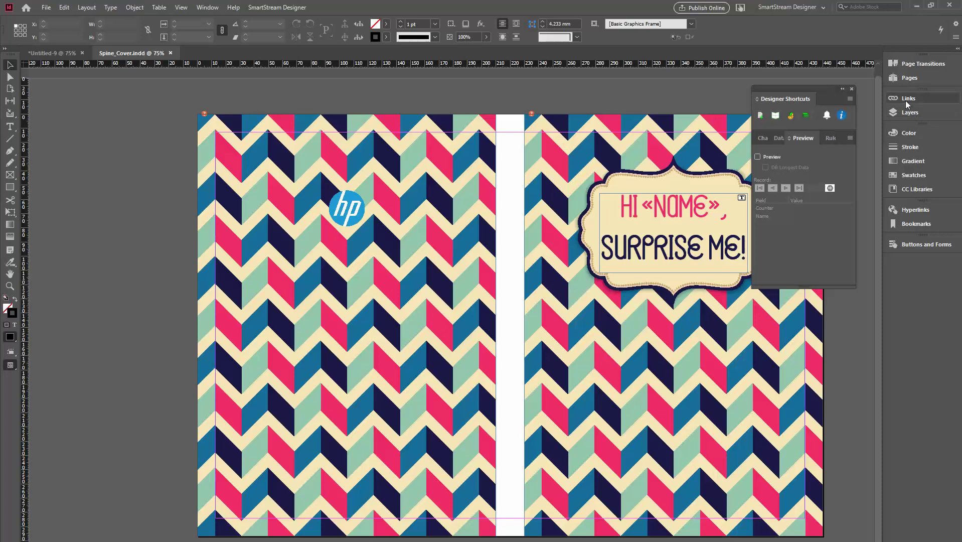
Relink Back.pdf in the Links panel to its copy in Edge and Spine Assets, confirming the notice
left_click(907, 99)
left_click(778, 119)
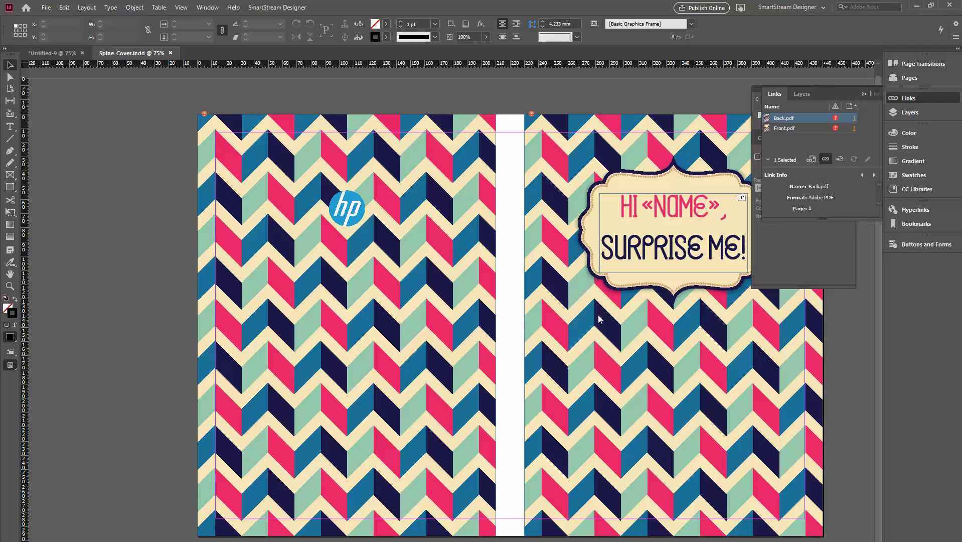
double_click(494, 256)
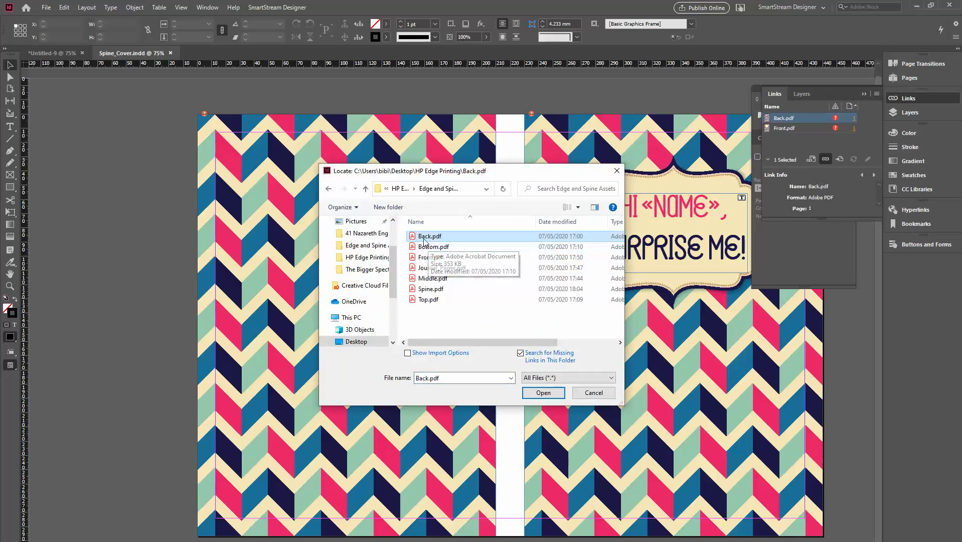
left_click(544, 392)
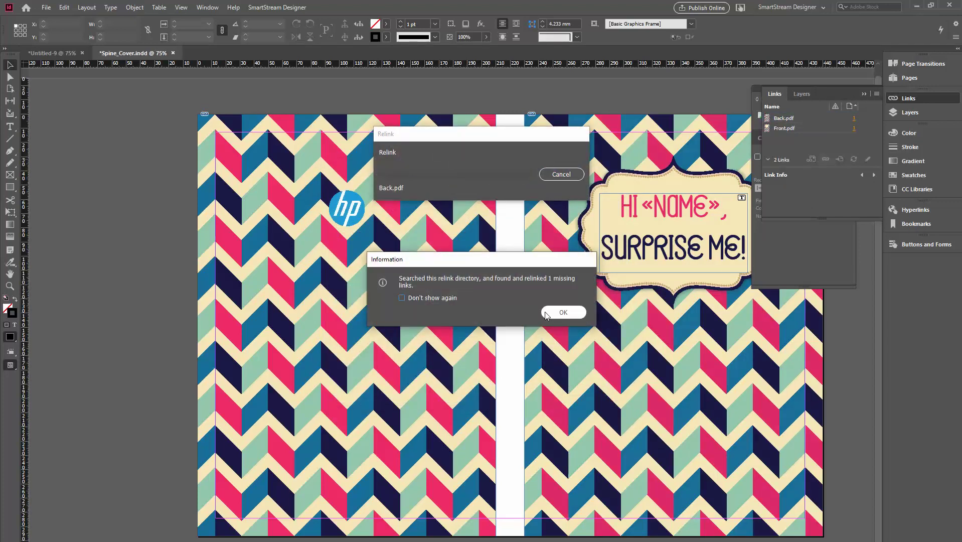
left_click(552, 311)
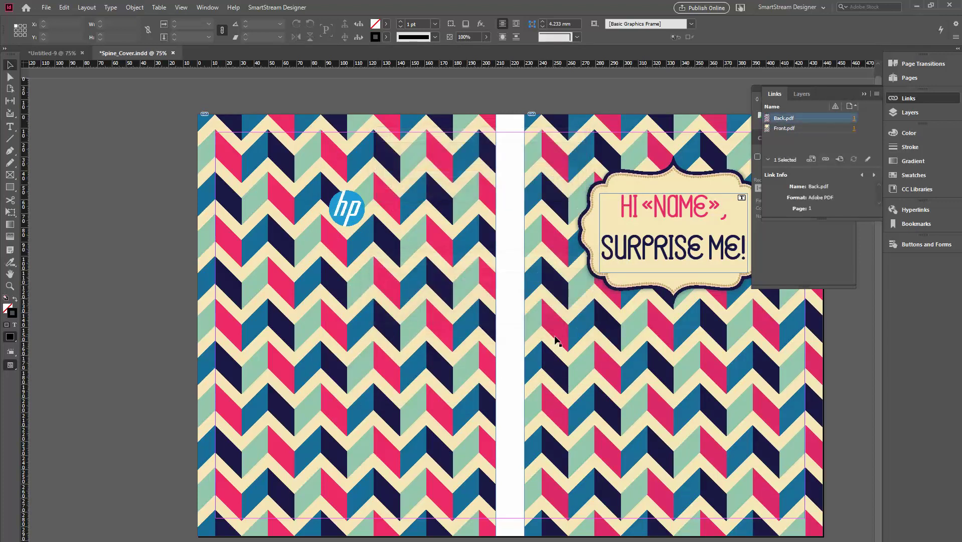
Switch to High Quality Display and bring the whole spread into view
left_click(181, 7)
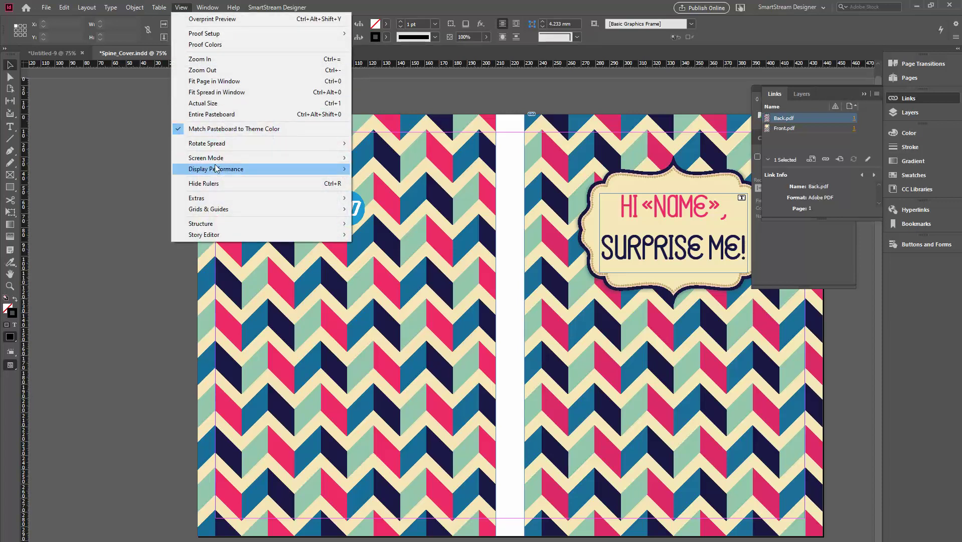
mouse_move(338, 169)
left_click(371, 190)
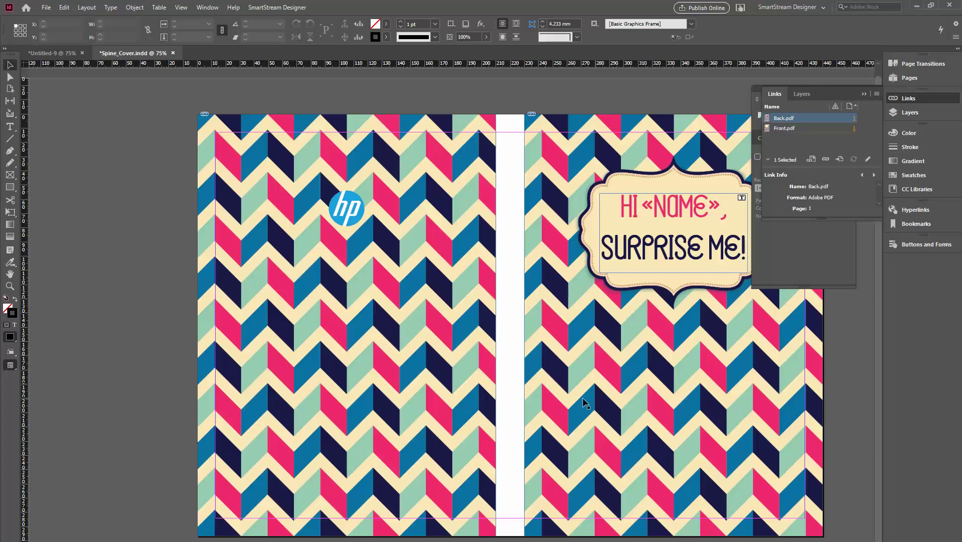
left_click_drag(569, 393, 454, 389)
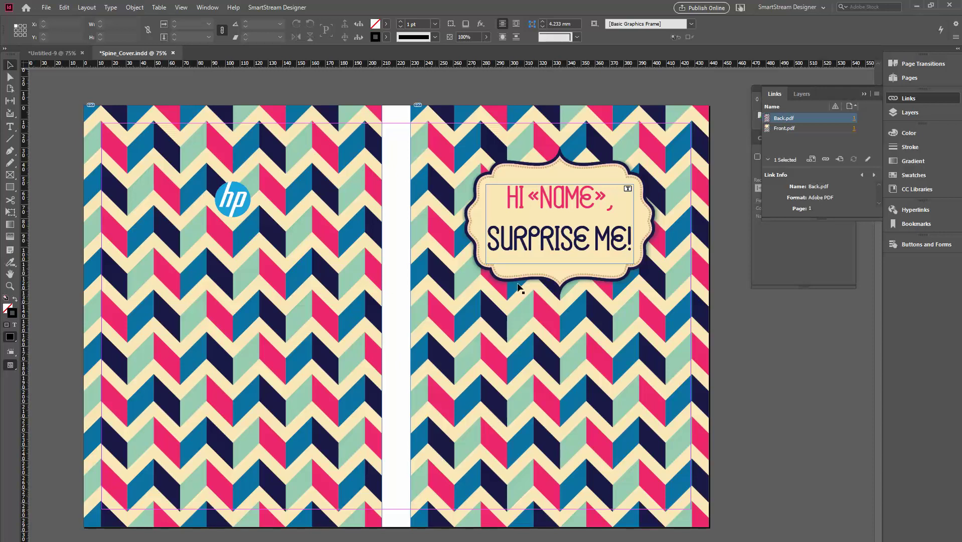
Preview the greeting for records two and three, then turn the data preview off
left_click(803, 247)
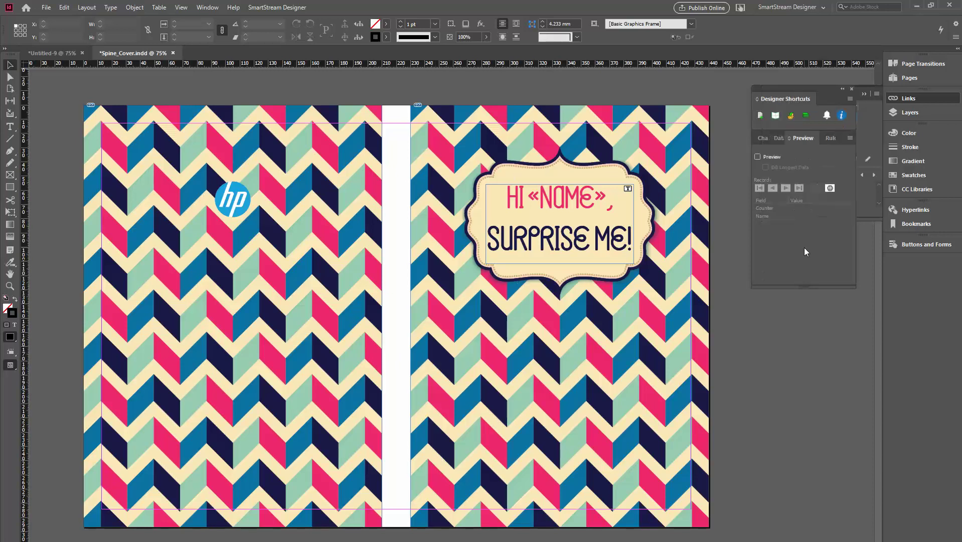
left_click(757, 157)
left_click(786, 188)
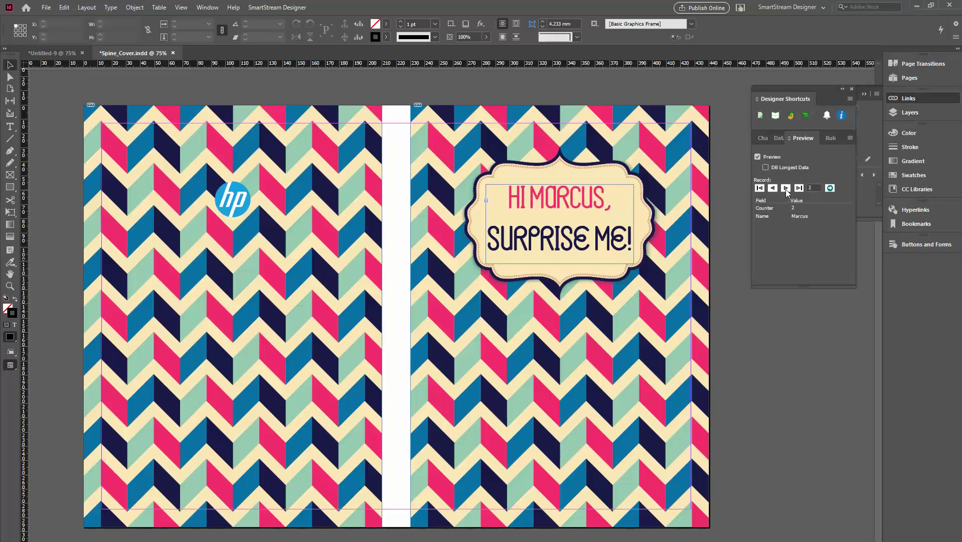
left_click(785, 188)
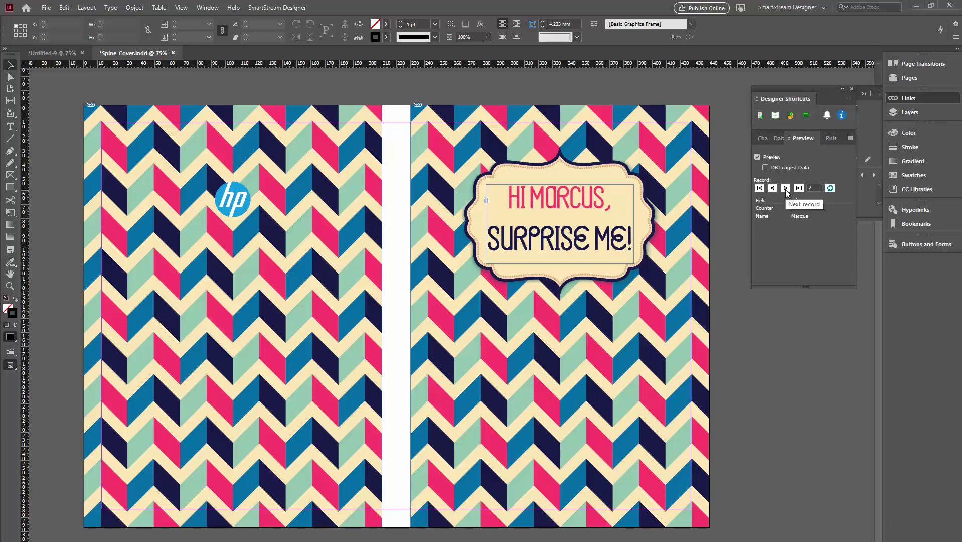
left_click(758, 156)
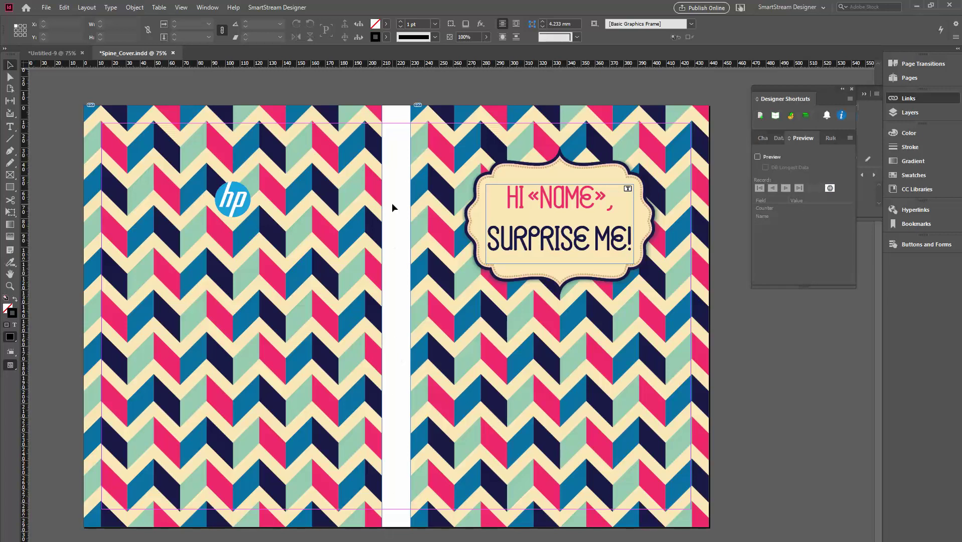
Draw a rectangle frame across the lower spread and size it 297 × 20 mm
left_click(10, 176)
left_click_drag(199, 358, 640, 422)
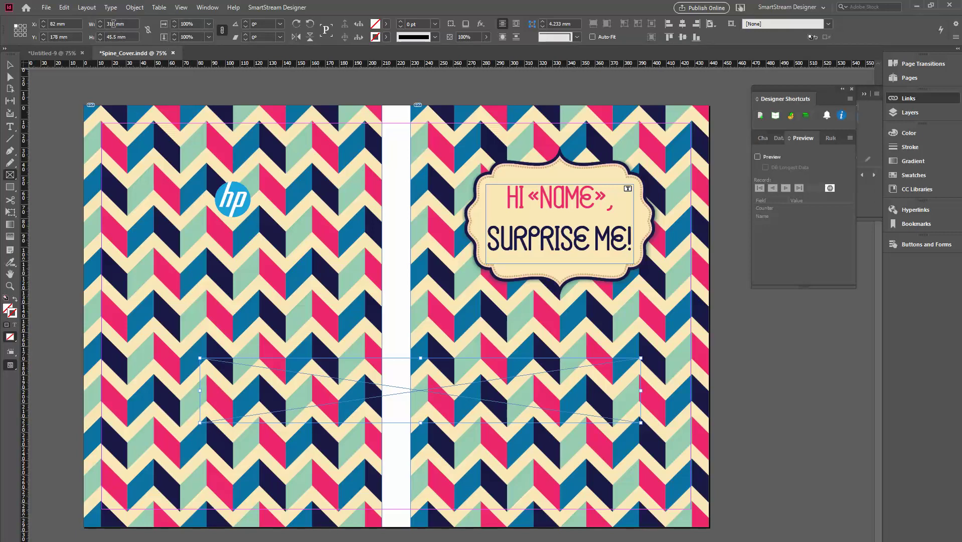
double_click(113, 24)
type("297")
key("Tab")
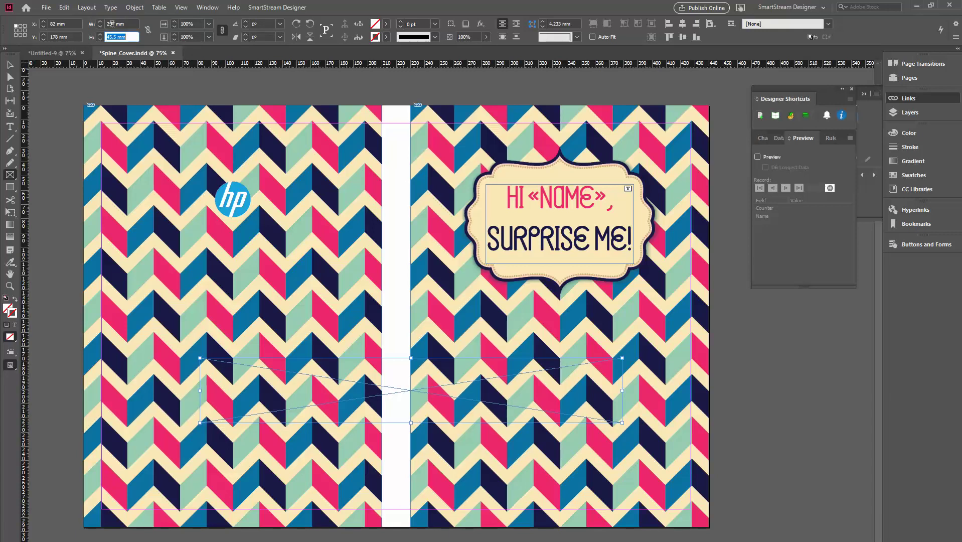
type("20")
key("Return")
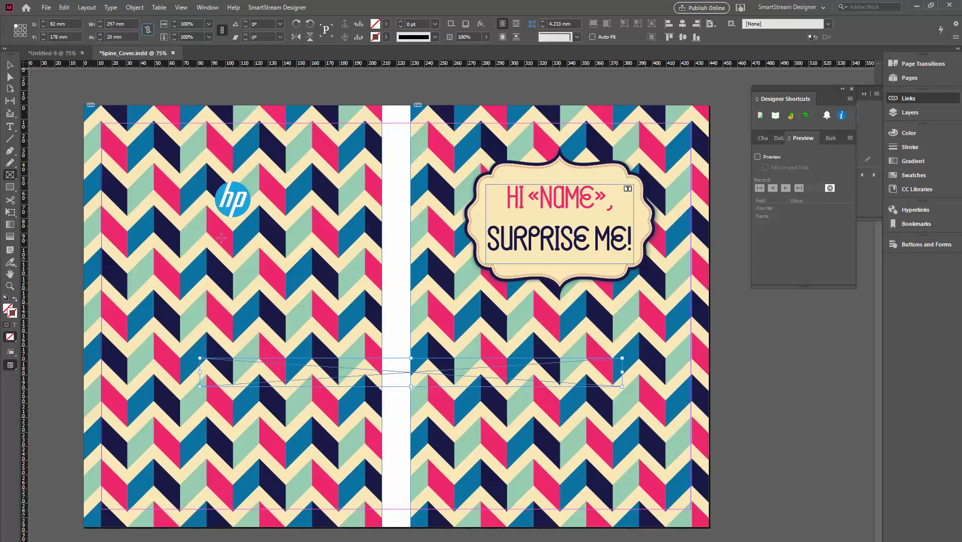
Add a graphic channel to the frame as a Dynamic Image using HP Edge Printing
left_click(763, 138)
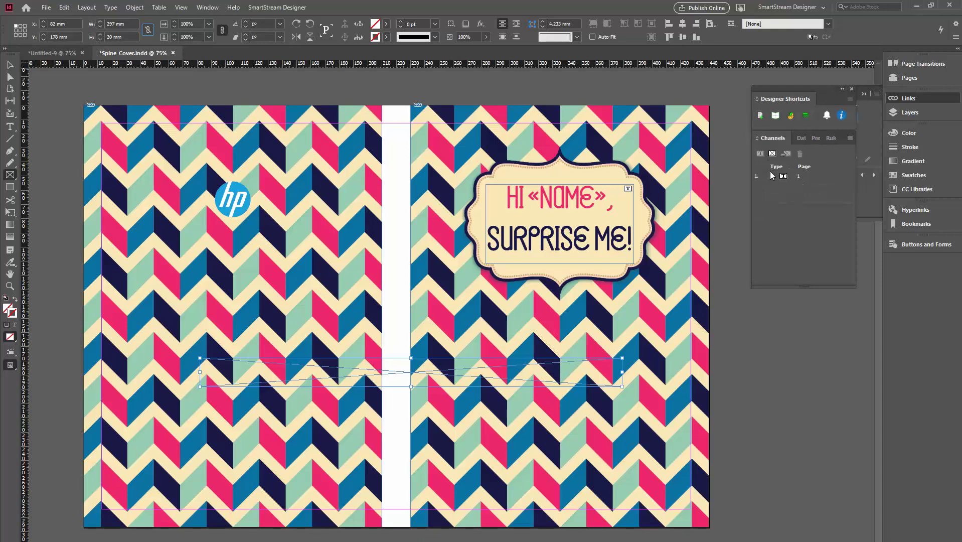
left_click(785, 153)
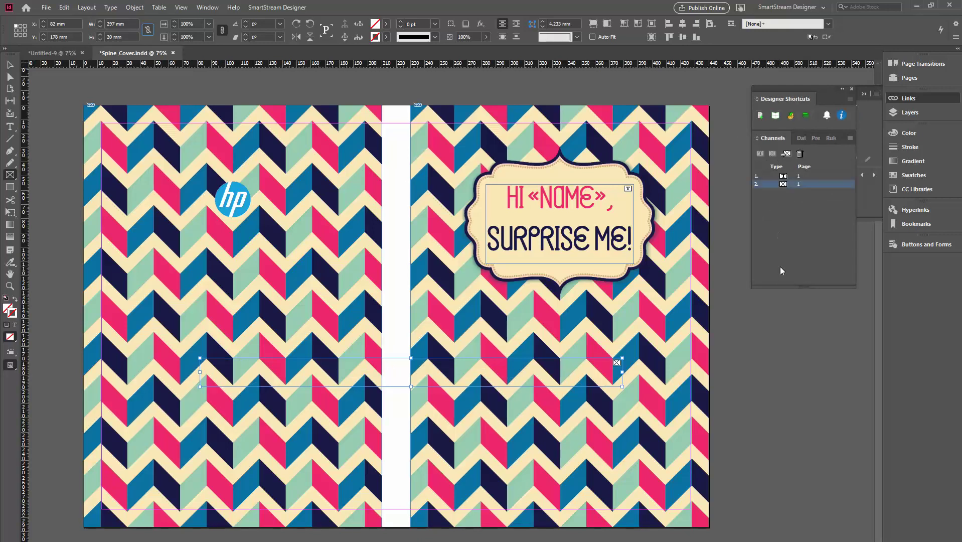
double_click(782, 184)
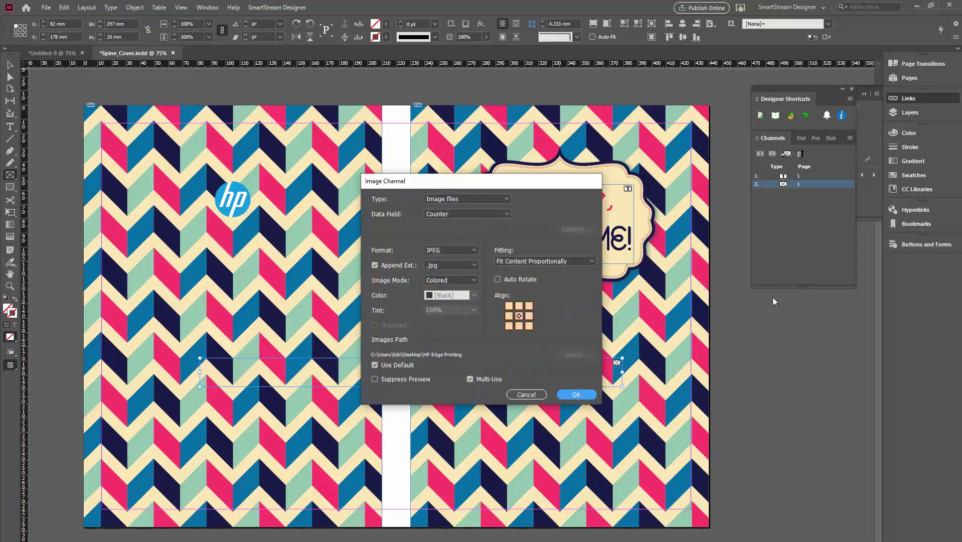
left_click(454, 199)
left_click(458, 230)
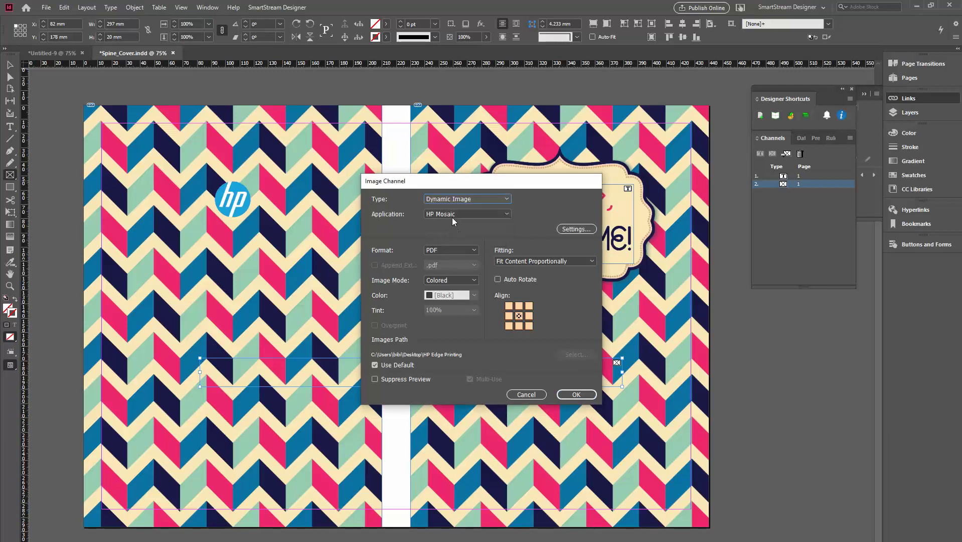
left_click(452, 216)
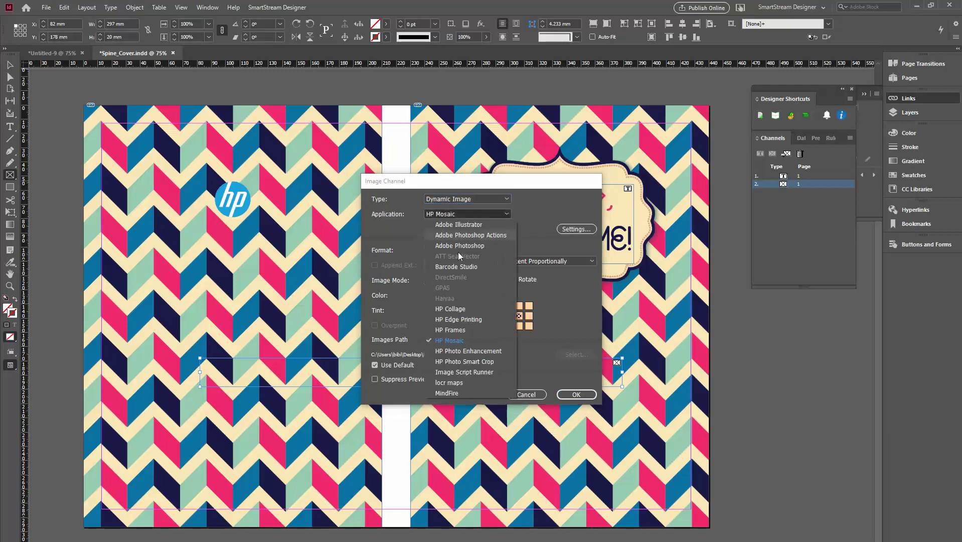
left_click(449, 320)
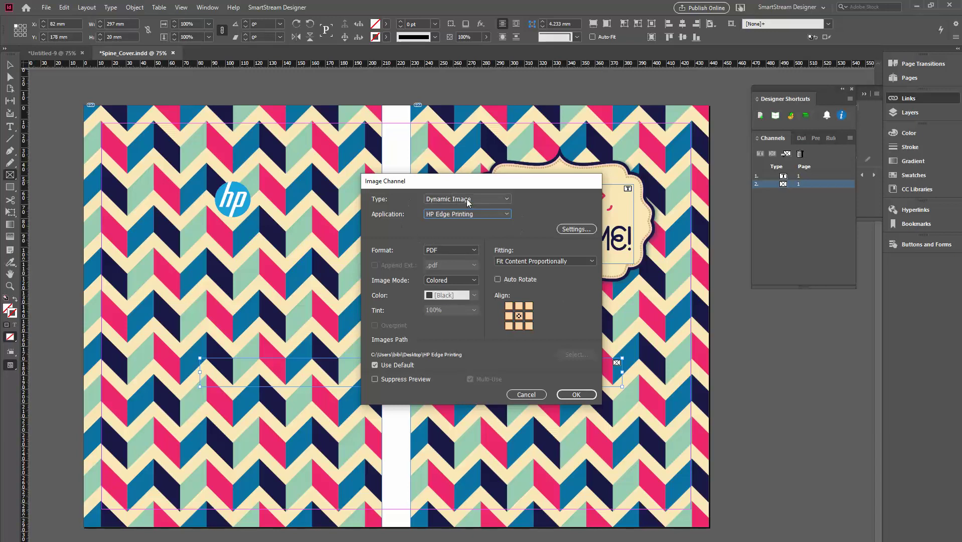
left_click(573, 229)
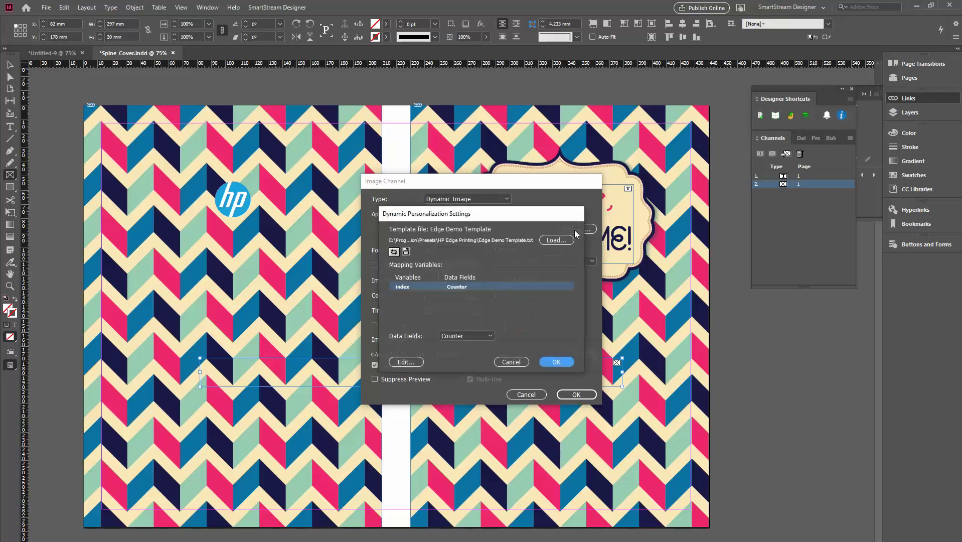
Inspect the Edge Printing template's image choices, then close all channel settings unchanged
left_click(406, 361)
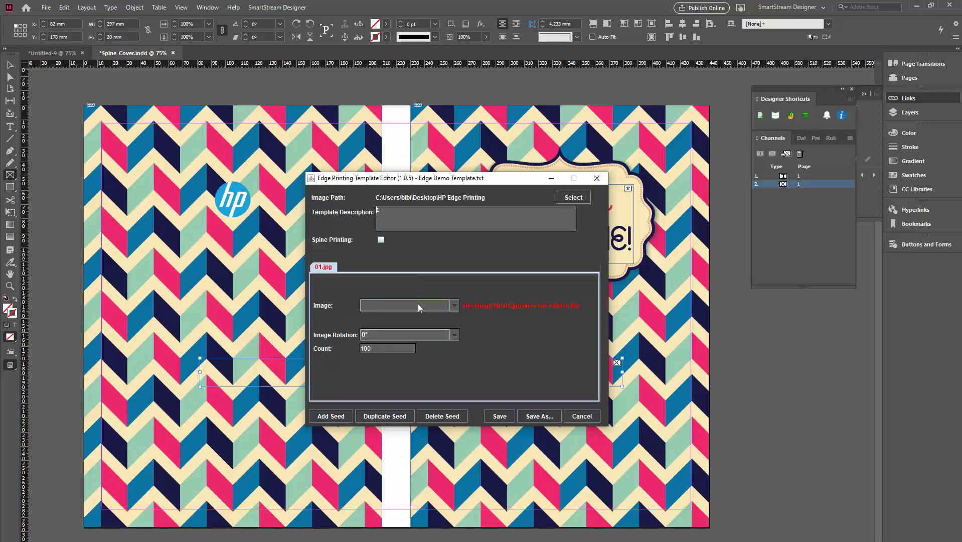
left_click(453, 305)
left_click(574, 415)
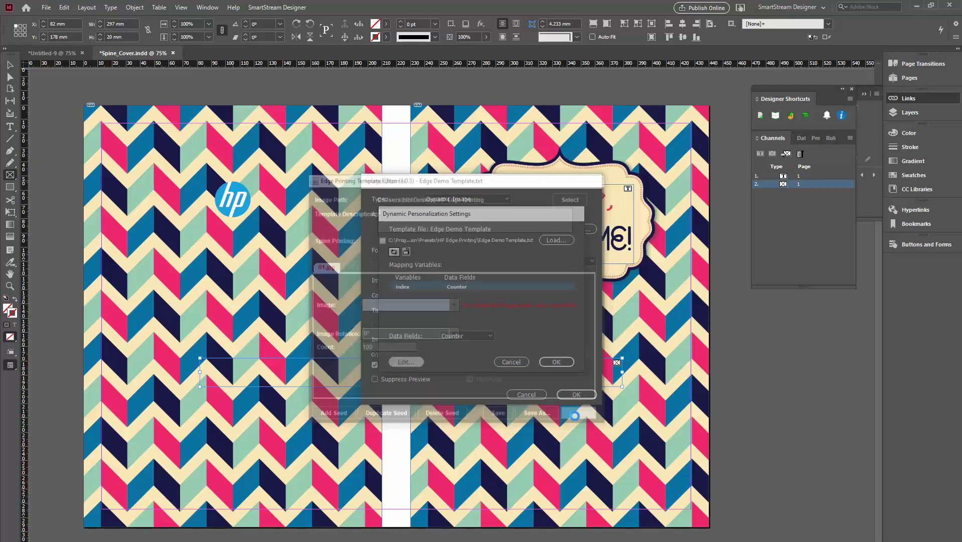
left_click(510, 362)
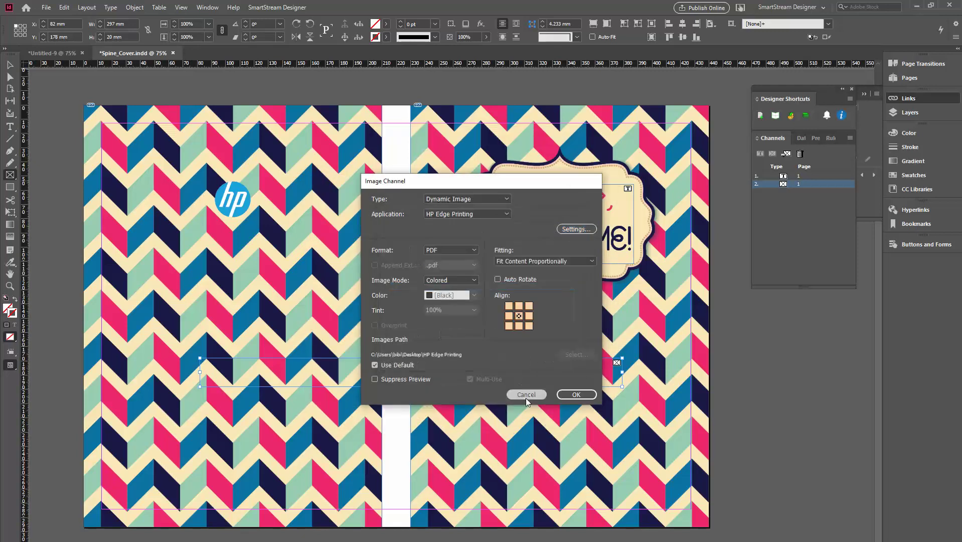
left_click(525, 394)
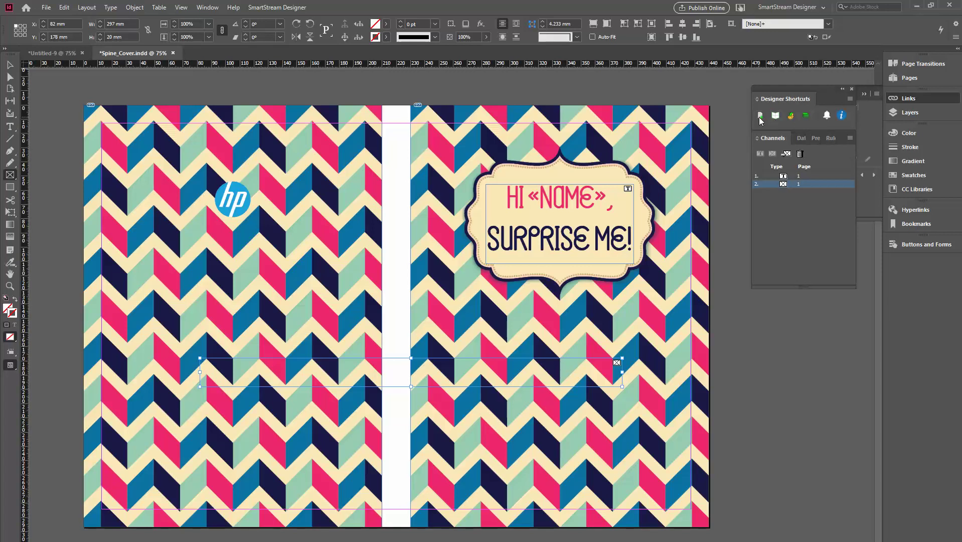
Set the Database default assets folder to Edge and Spine Assets and apply
left_click(760, 117)
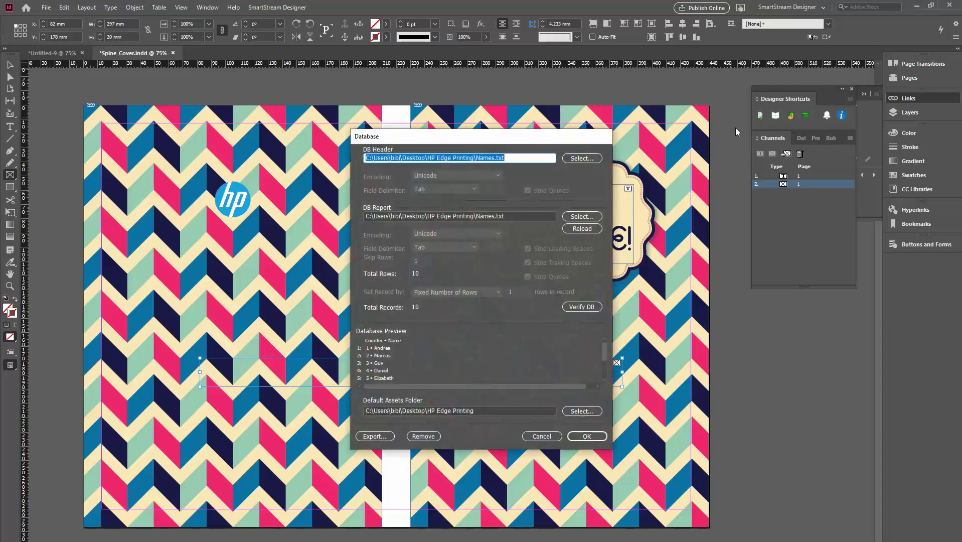
left_click(578, 411)
left_click(480, 257)
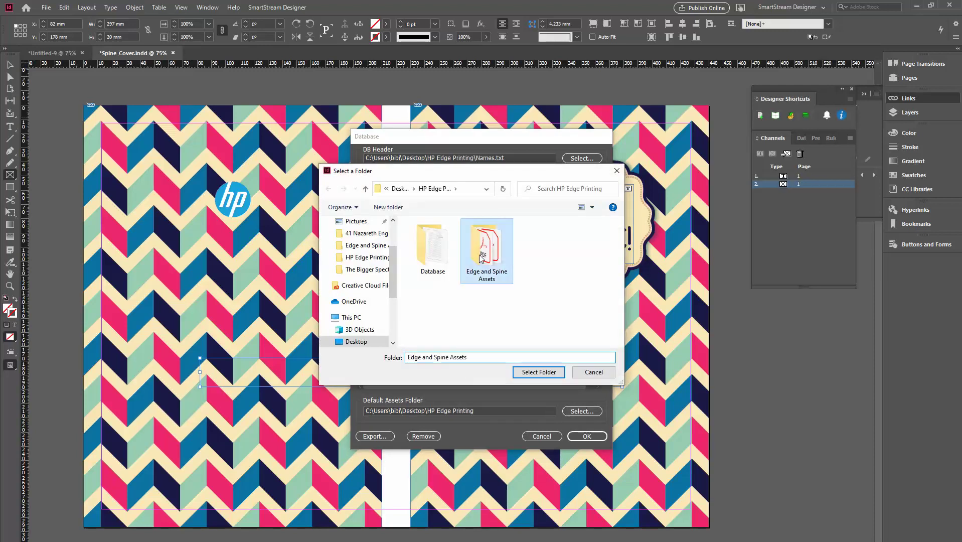
double_click(480, 257)
left_click(538, 371)
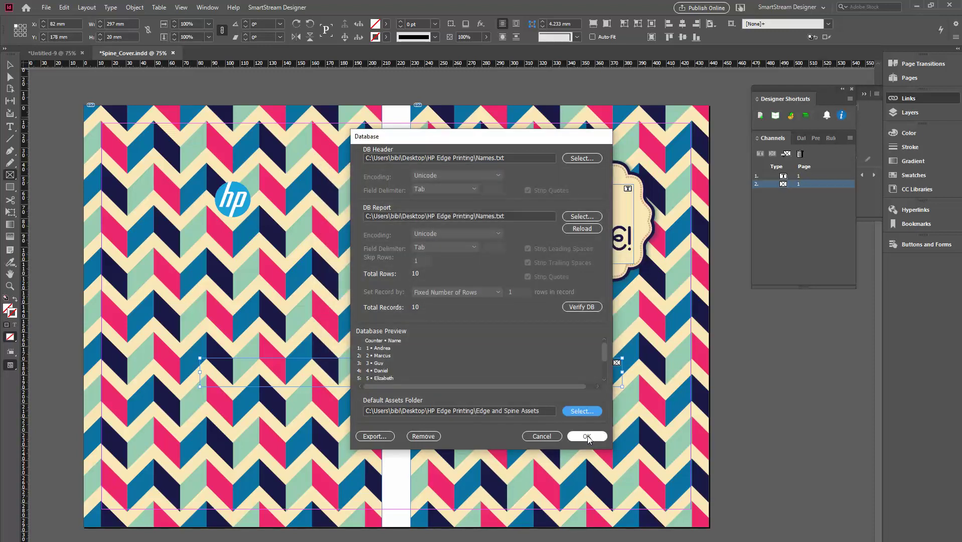
left_click(587, 436)
Set channel 2 to a Dynamic Image with HP Edge Printing as the application
double_click(784, 184)
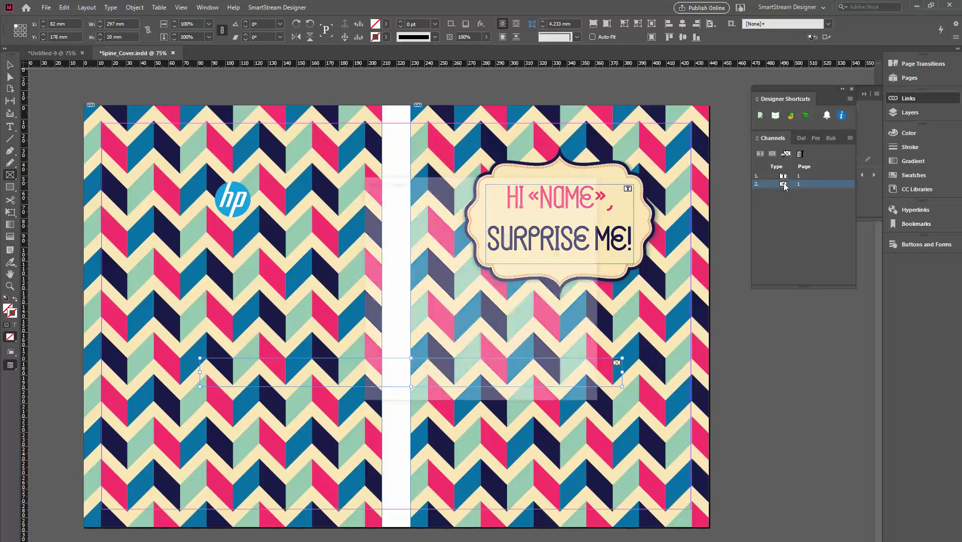
left_click(449, 200)
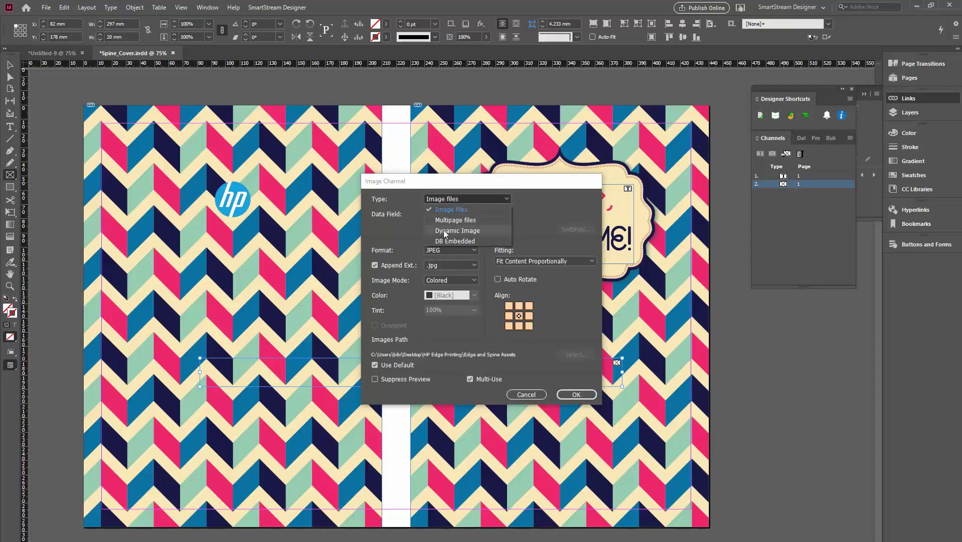
left_click(445, 232)
left_click(449, 213)
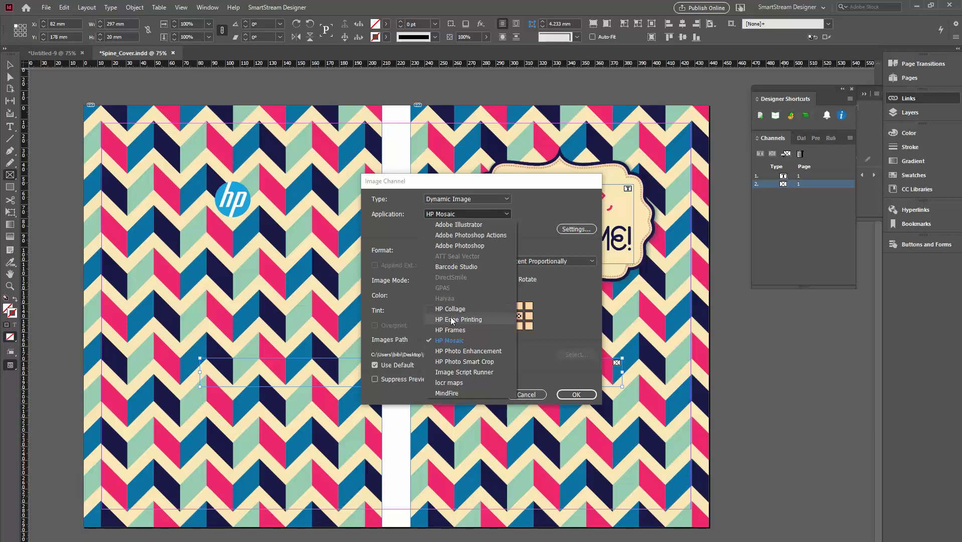
left_click(453, 319)
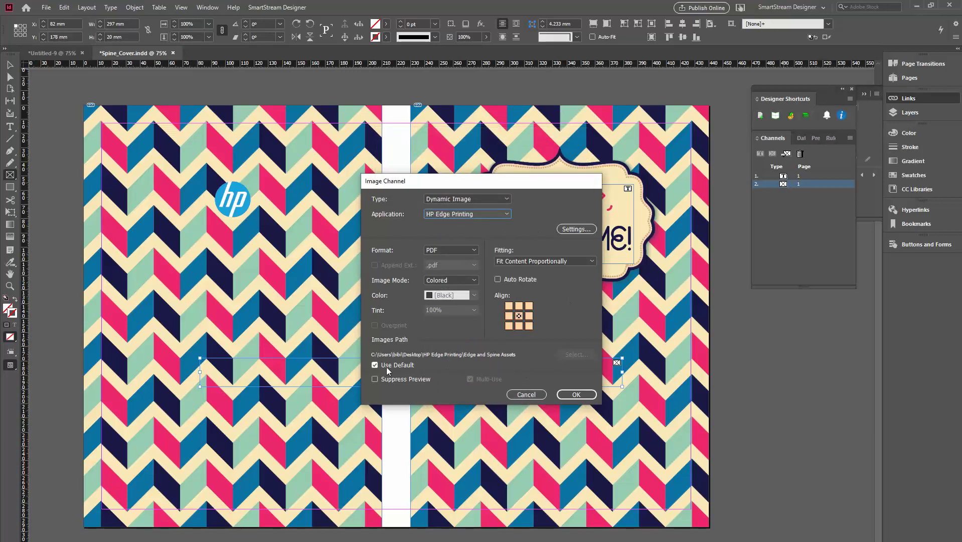
left_click(560, 229)
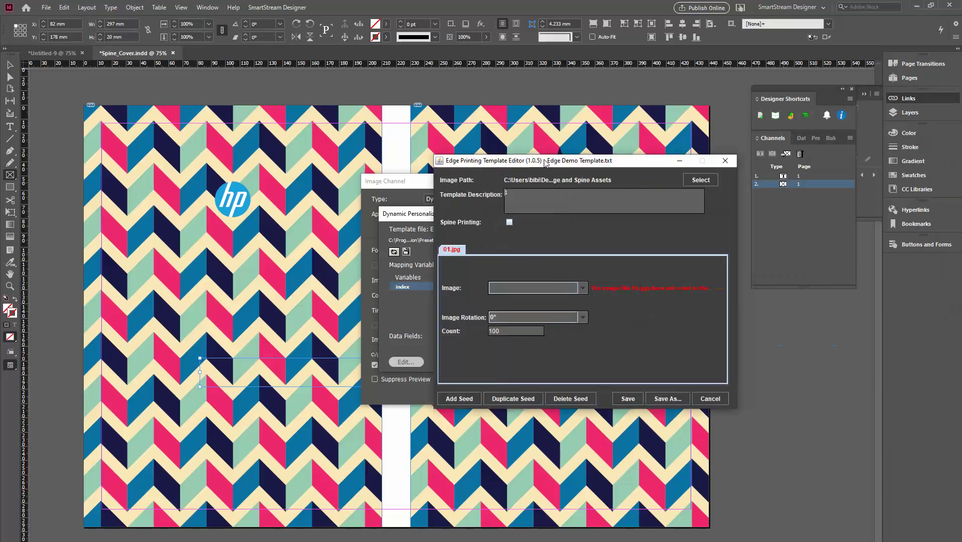
Use Spine.pdf as the seed image with Spine Printing on and Count 10
left_click(489, 279)
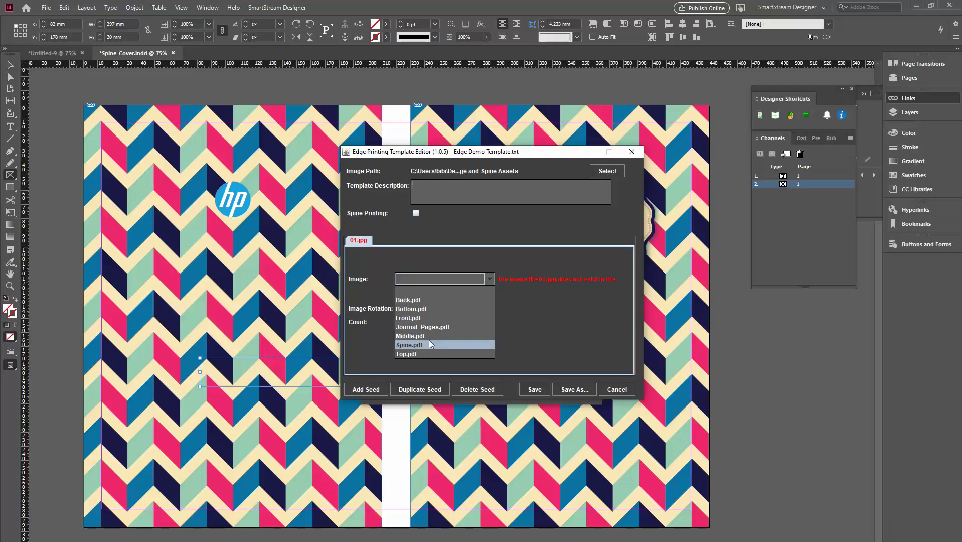
left_click(432, 344)
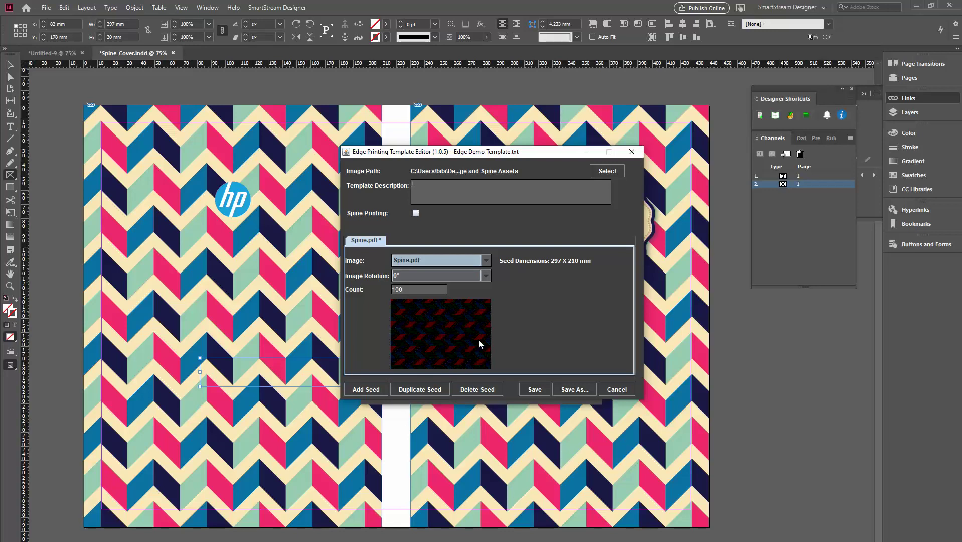
left_click(416, 213)
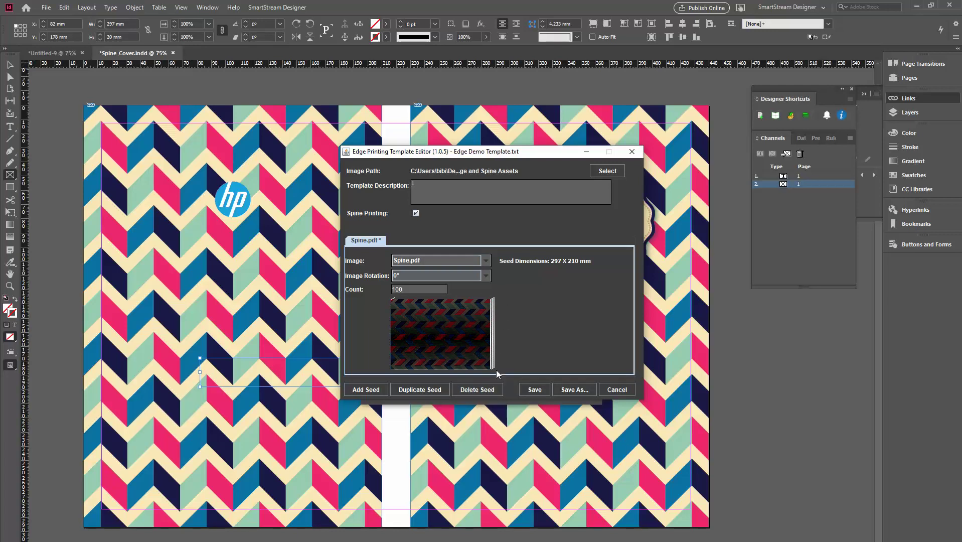
double_click(393, 290)
type("10")
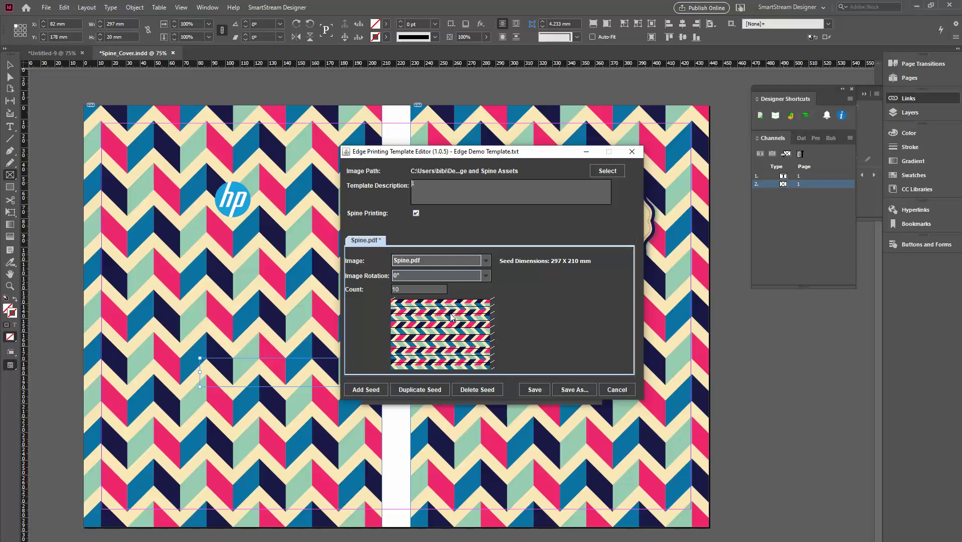
Save the template as Spine_Journal and accept the personalization and channel settings
left_click(565, 388)
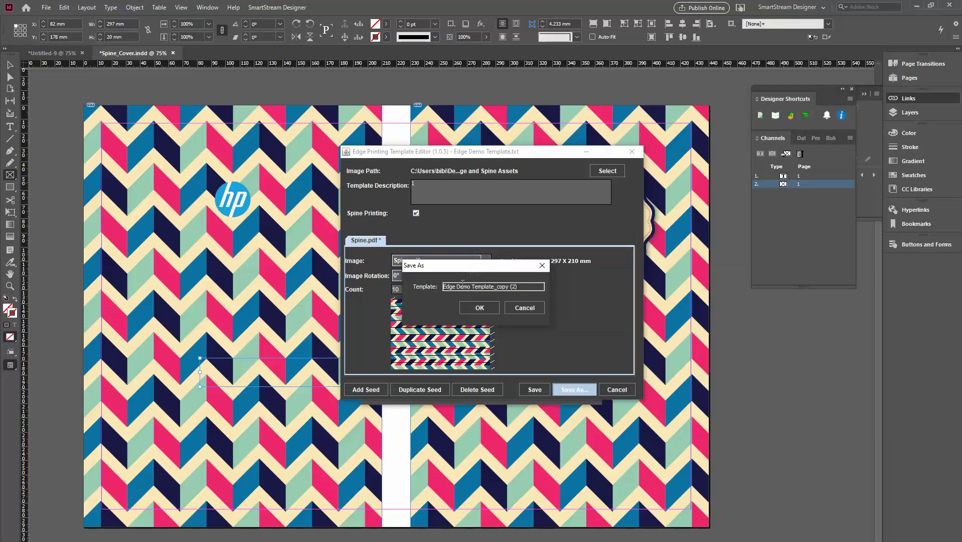
triple_click(462, 287)
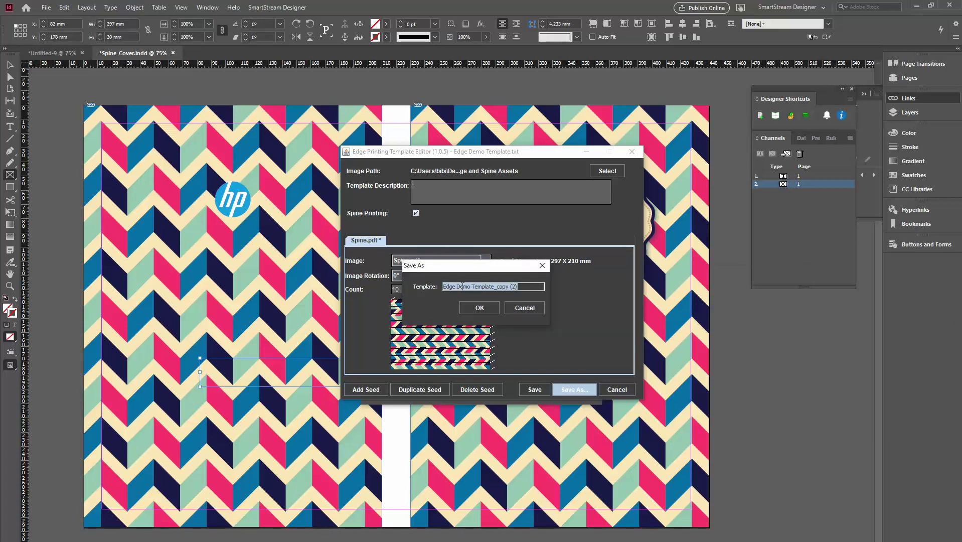
type("Spine_")
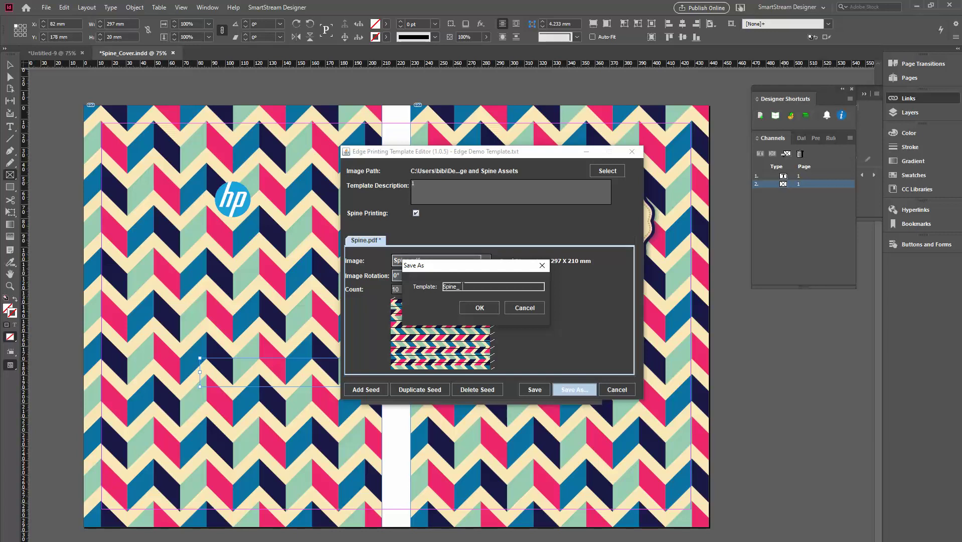
type("Journal")
left_click(478, 305)
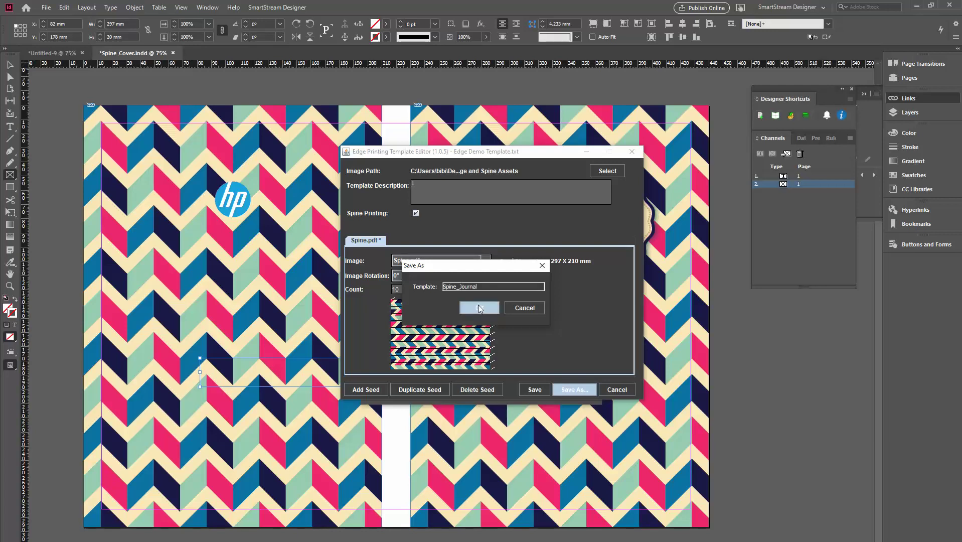
left_click(558, 362)
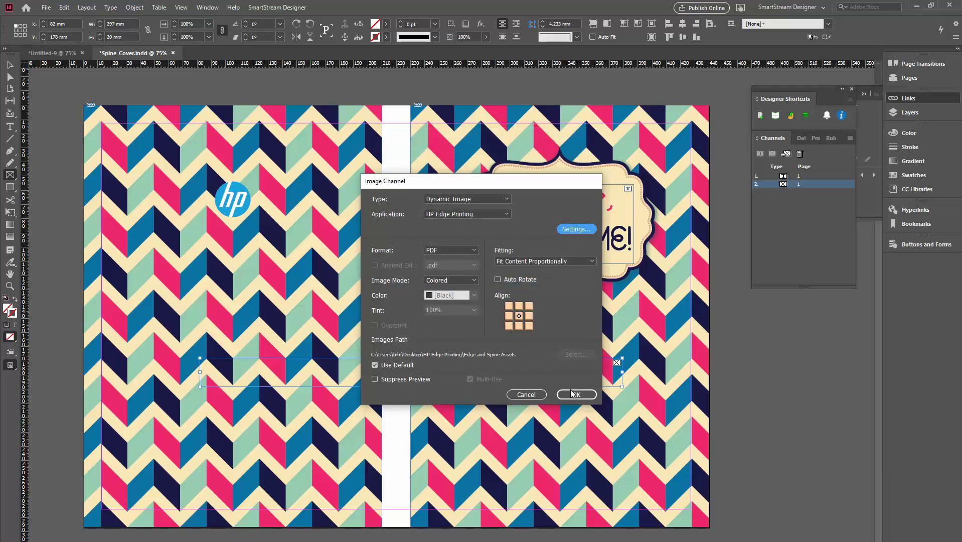
left_click(576, 394)
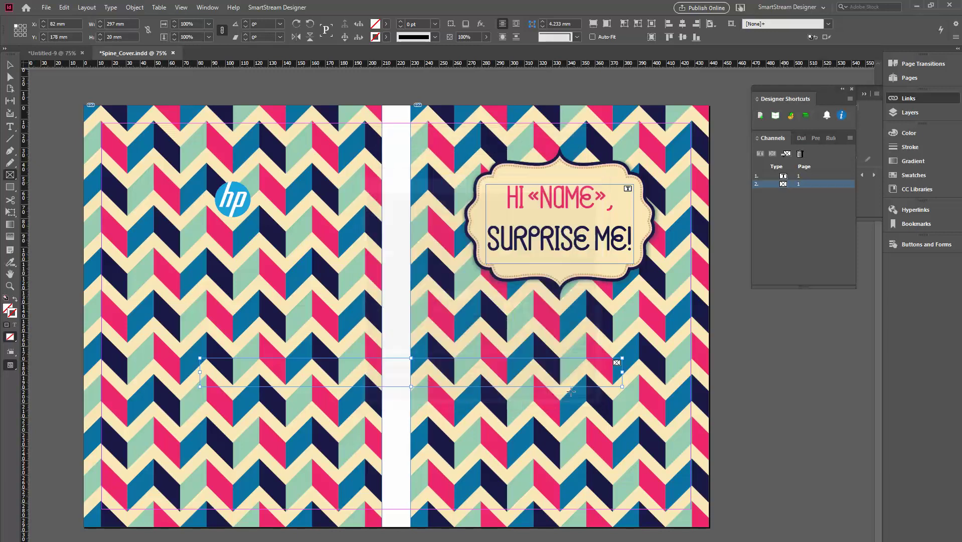
Briefly check the merged-record preview, then turn it off to edit the layout
left_click(815, 139)
left_click(758, 156)
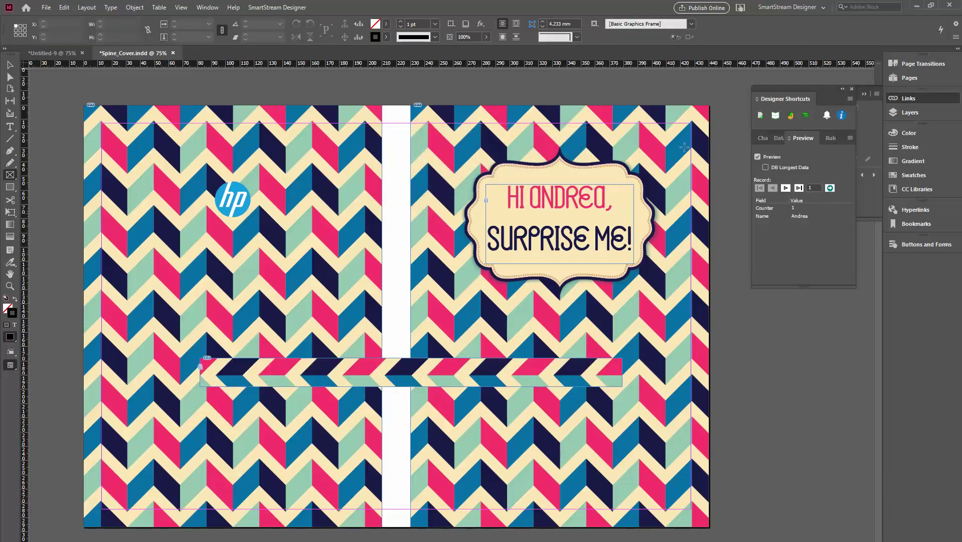
left_click(757, 156)
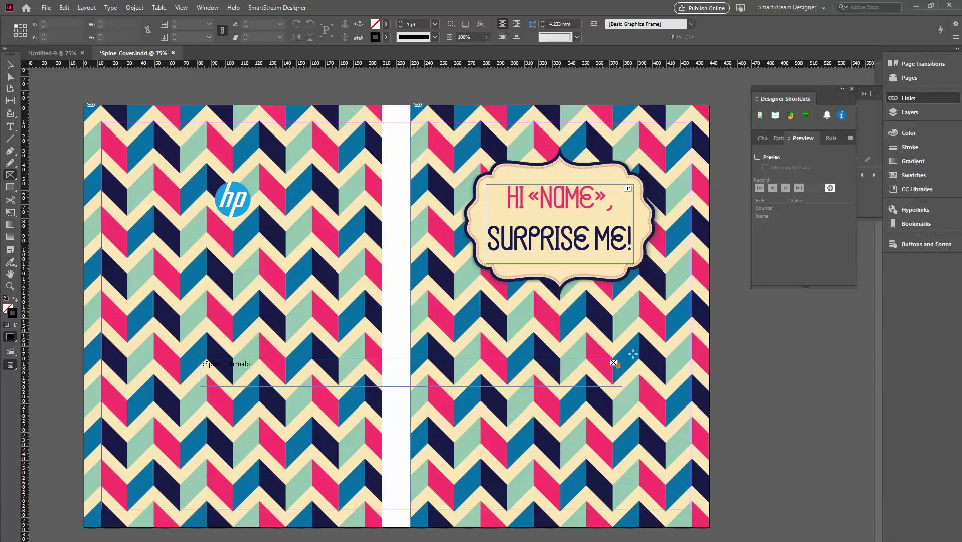
Rotate the spine frame to -90°, place it at X 230 mm, Y 0 mm, and preview record 2
left_click(10, 64)
left_click(393, 362)
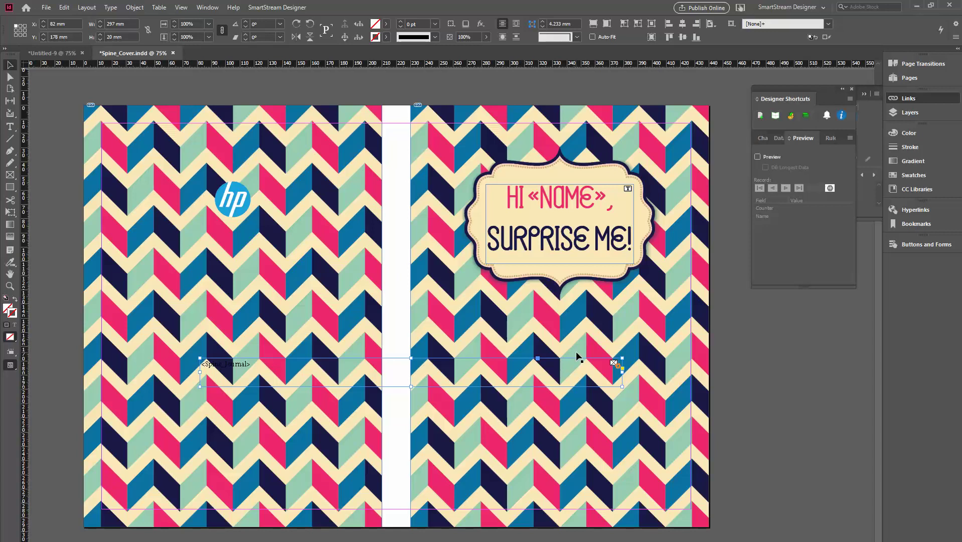
left_click_drag(629, 358, 404, 441)
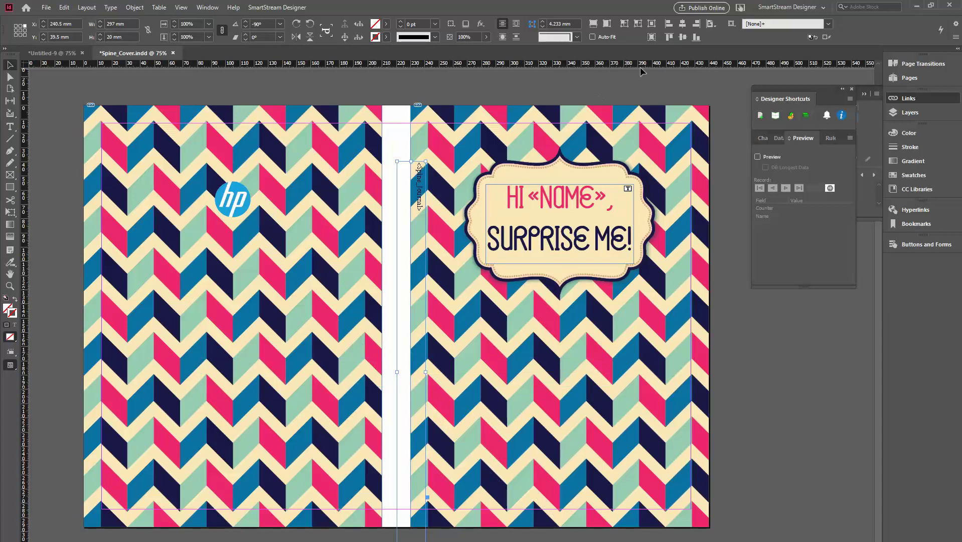
left_click(683, 24)
left_click(682, 36)
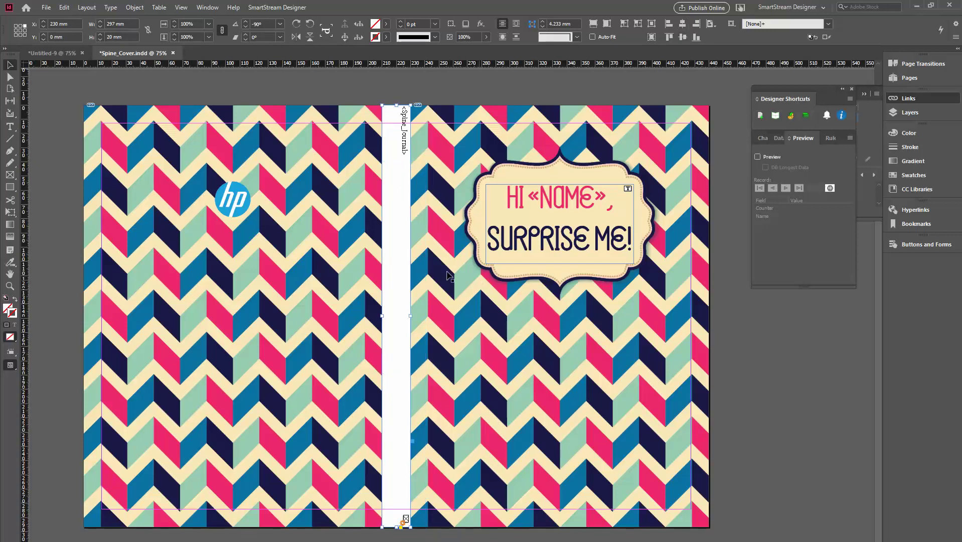
left_click(757, 157)
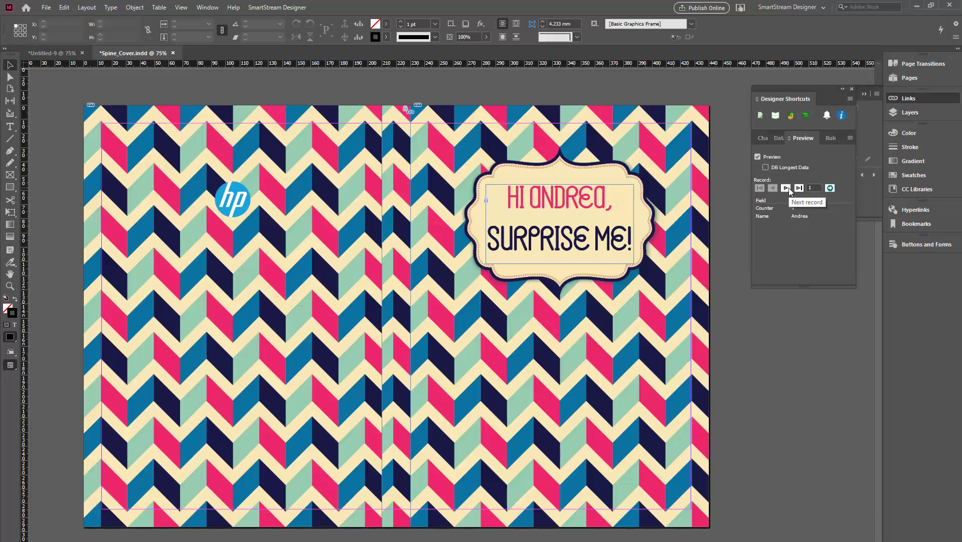
left_click(786, 188)
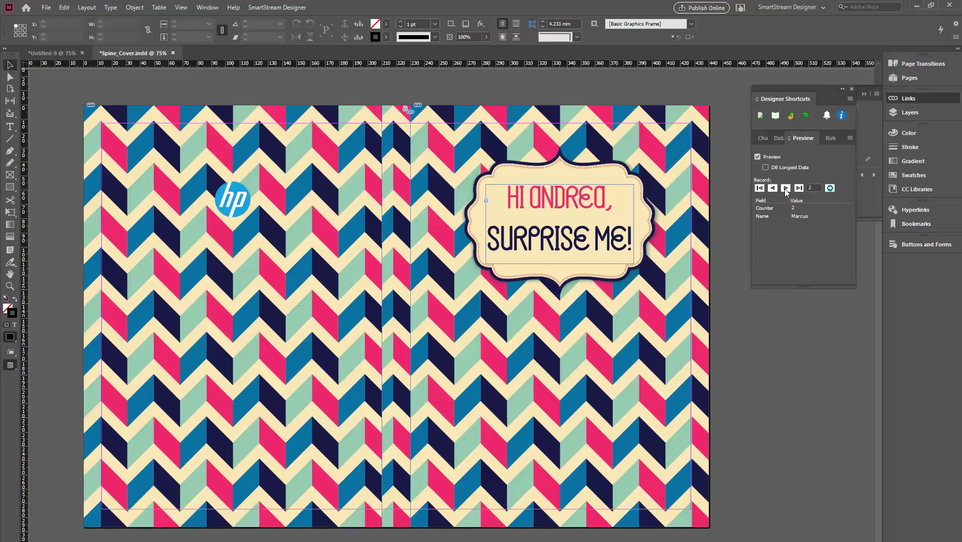